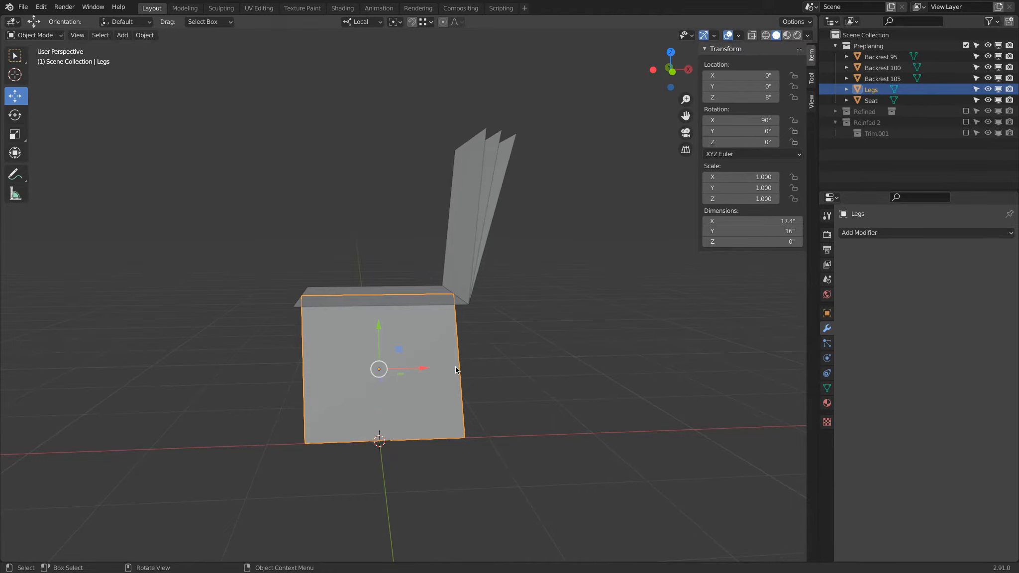
Exclude the Preplanning collection and include the Reinfed 2 collection to display the finished chair model
middle_click_drag(462, 341, 490, 299)
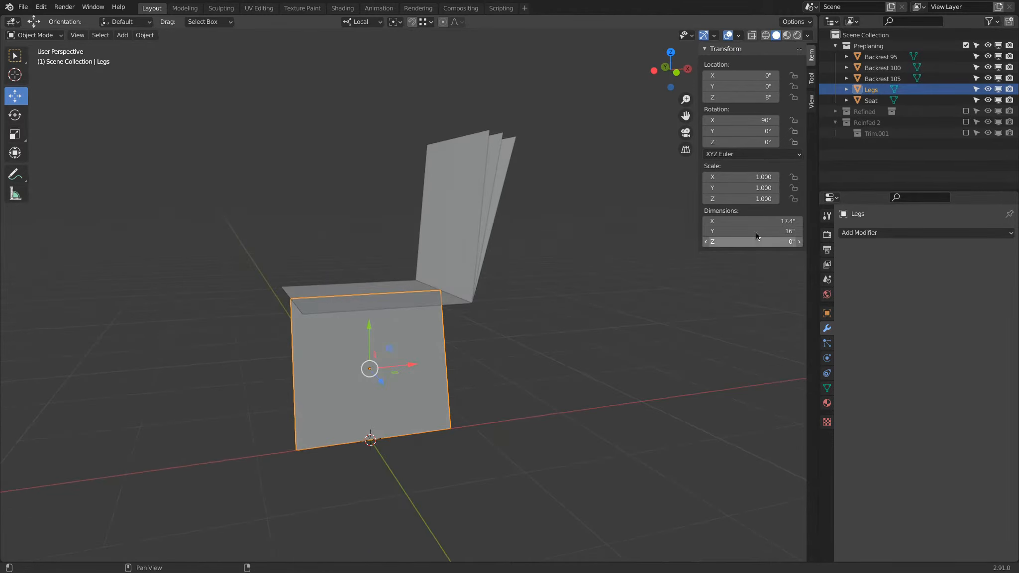
left_click(965, 45)
left_click(966, 67)
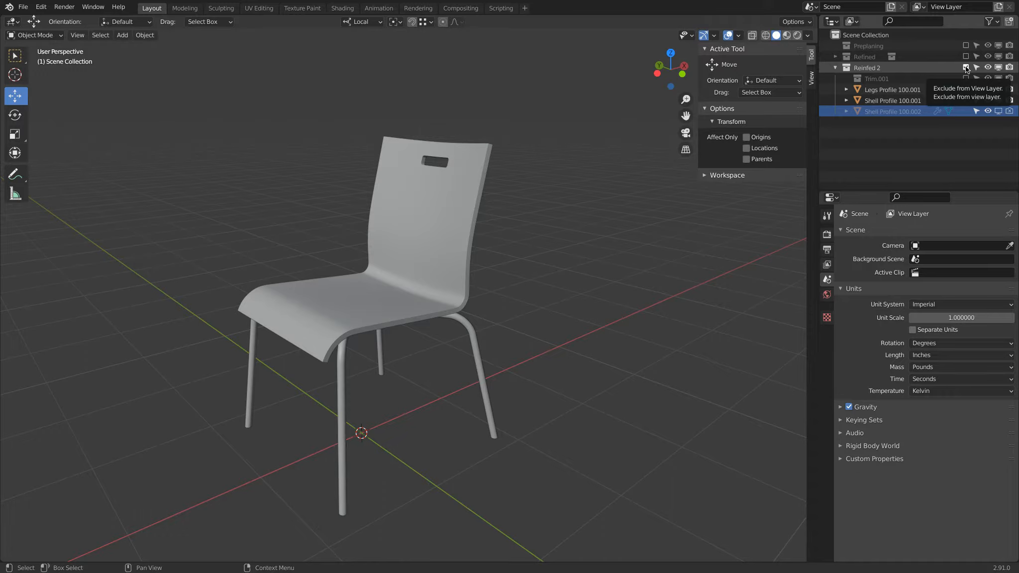
left_click(966, 68)
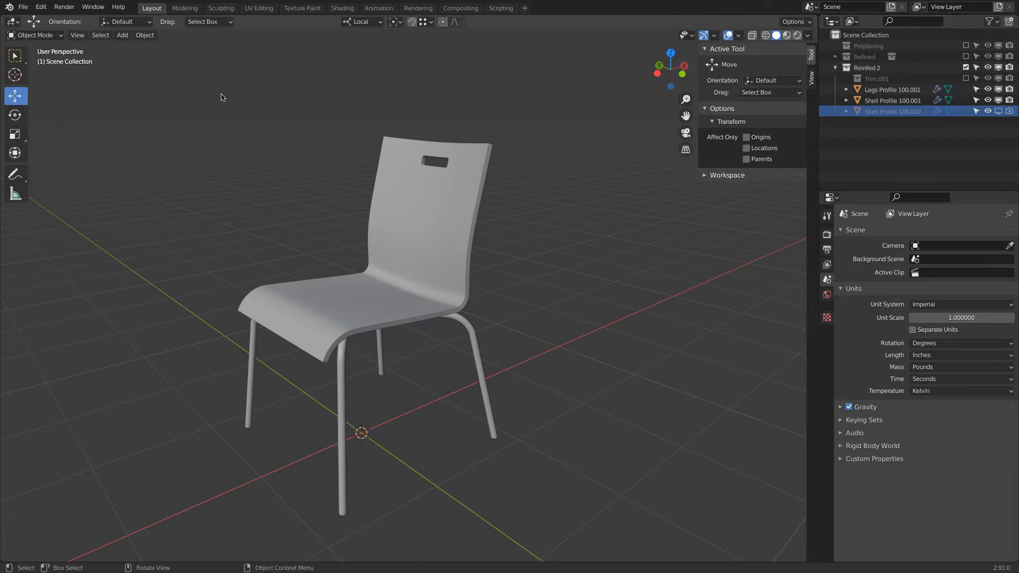
Start a new General file
left_click(22, 7)
mouse_move(32, 20)
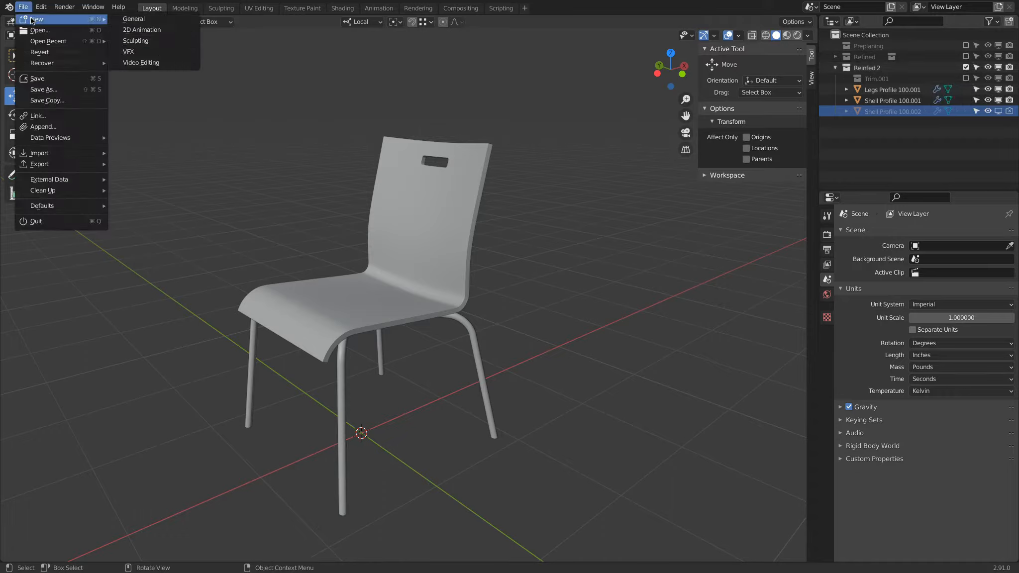
left_click(164, 22)
left_click(458, 304)
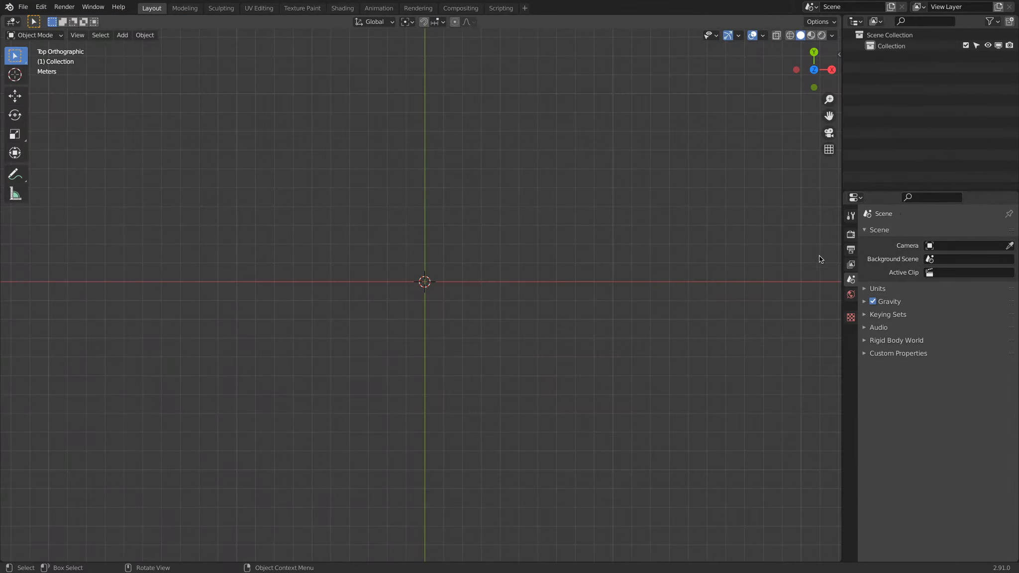
Set the scene units to the Imperial system with length in inches
left_click(870, 290)
left_click(944, 303)
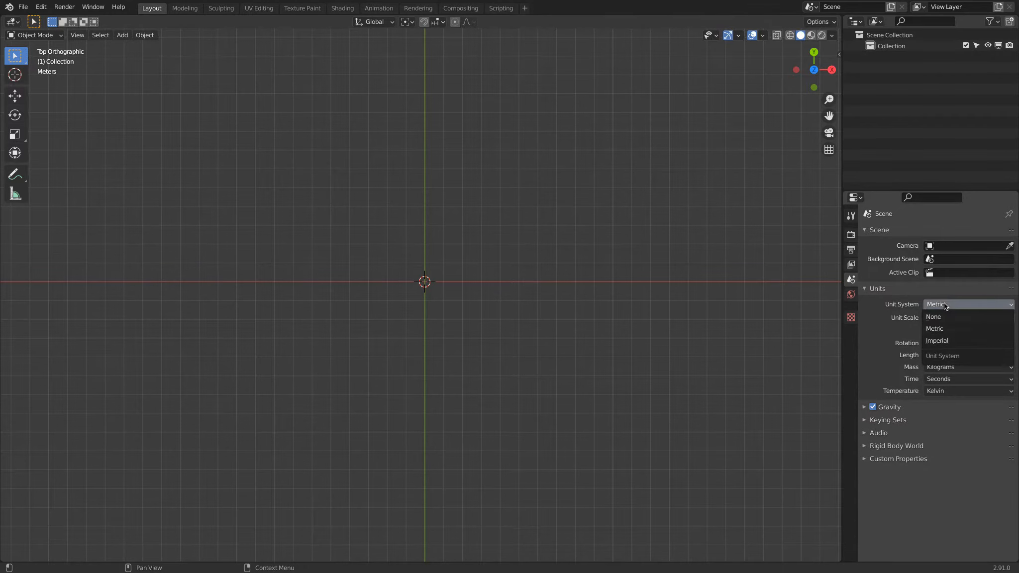
left_click(956, 342)
left_click(955, 355)
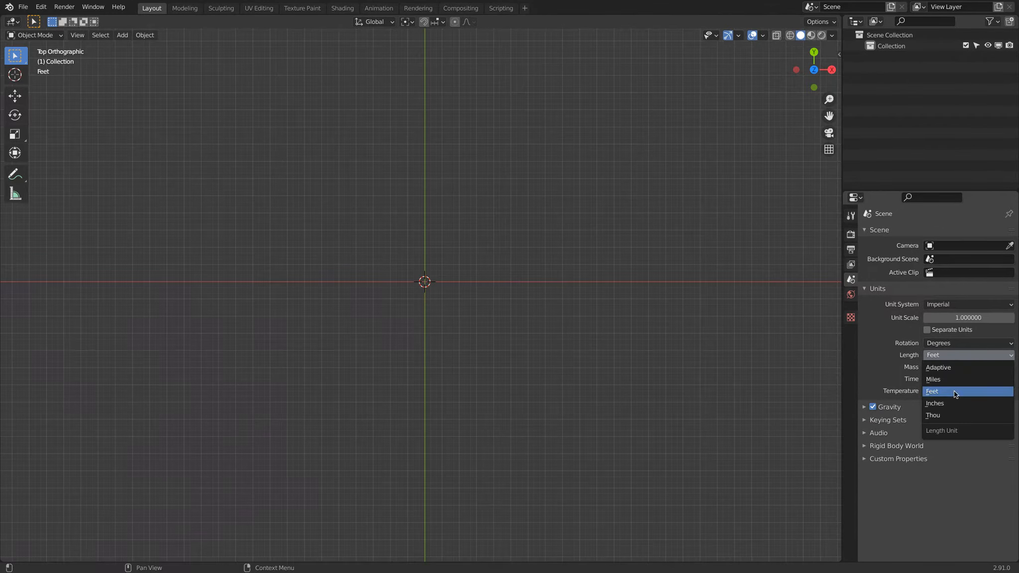
left_click(958, 404)
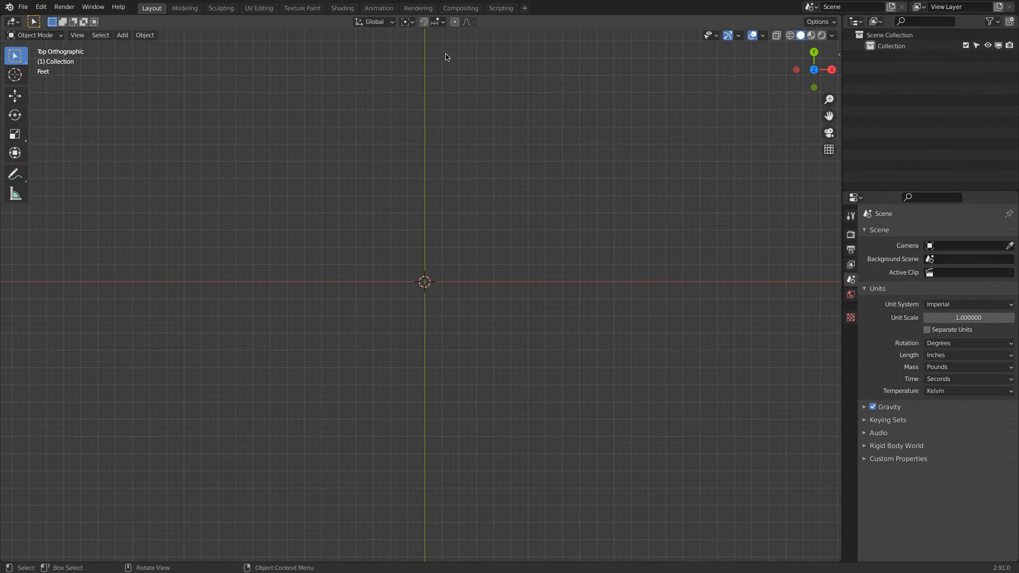
Turn on snapping and add a mesh plane to the scene
left_click(434, 22)
left_click(123, 35)
mouse_move(149, 47)
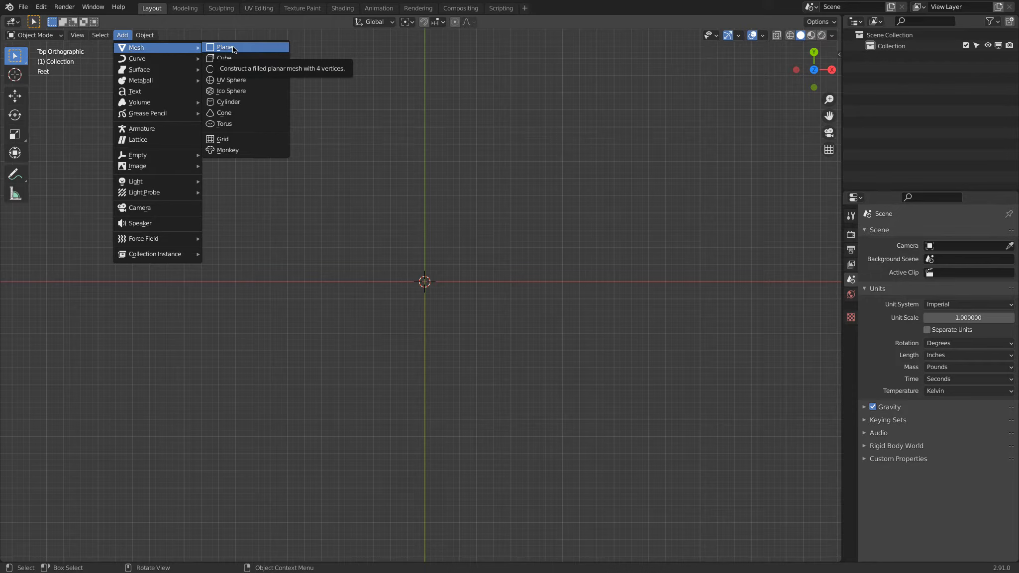
left_click(239, 48)
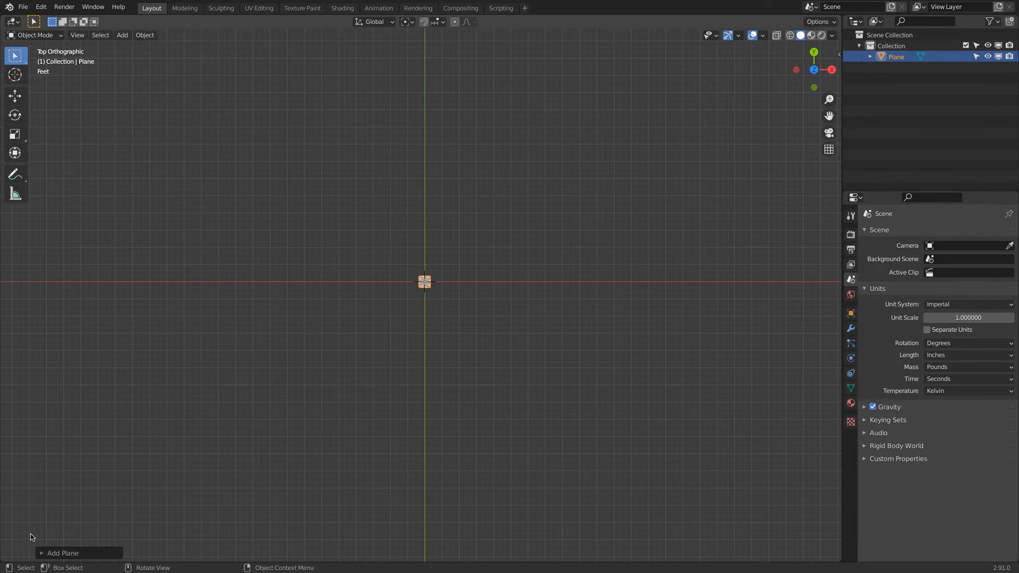
Set the new plane's size to 16 in and its Z location to 16 in
left_click(59, 554)
left_click(125, 458)
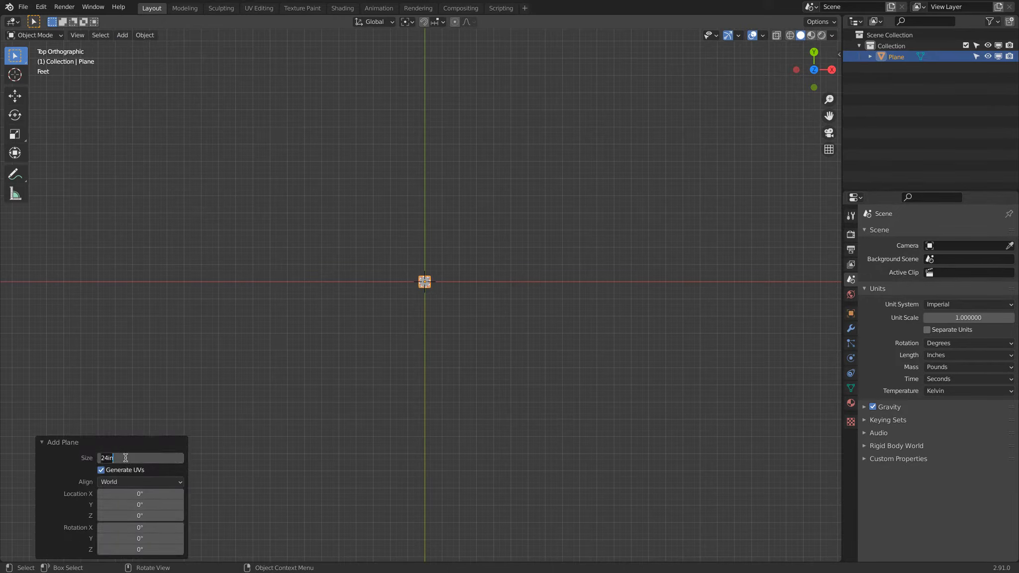
type("16")
left_click(182, 516)
type("16")
key("Return")
Duplicate the seat plane and rotate the copy 90° about the X axis
middle_click_drag(378, 379, 536, 293)
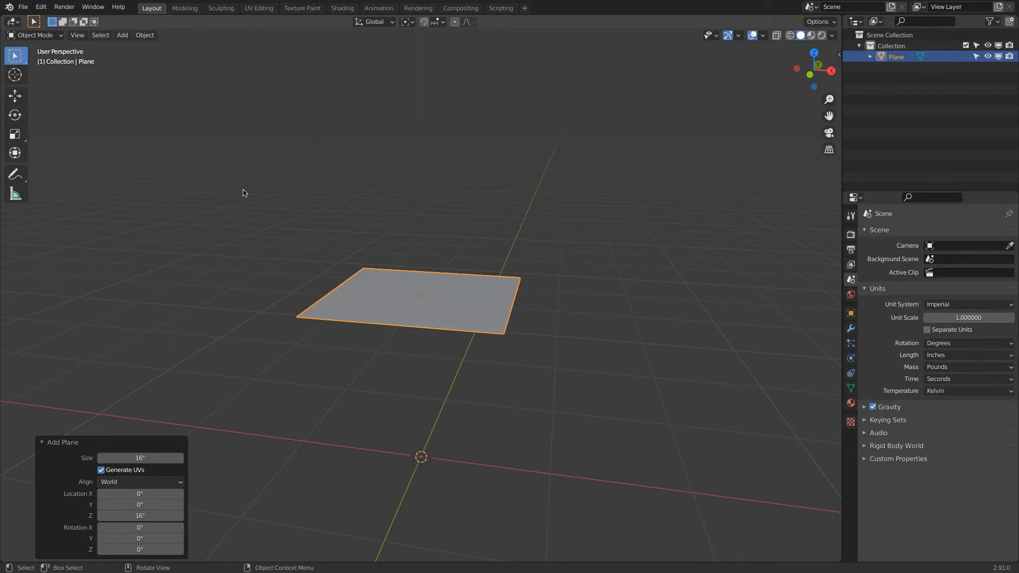
key("ctrl+c")
key("ctrl+v")
left_click(15, 115)
left_click_drag(412, 263, 450, 253)
type("90")
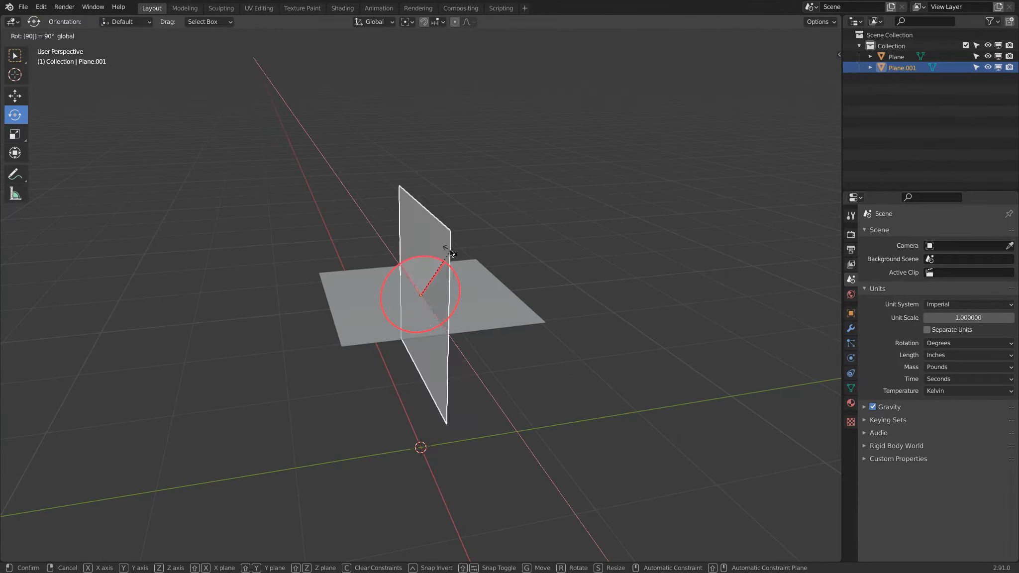
key("Return")
Move the vertical plane down below the seat plane
middle_click_drag(319, 218, 463, 204)
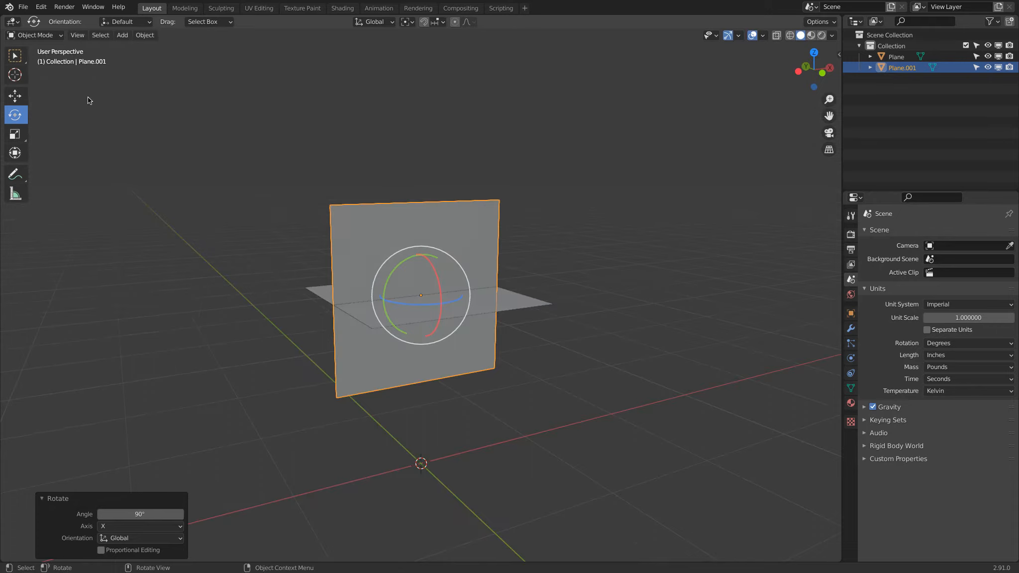
left_click(15, 95)
left_click_drag(422, 252, 404, 338)
Set snapping to Vertex and snap the vertical plane's top edge to the seat's front edge
left_click(438, 22)
left_click(410, 66)
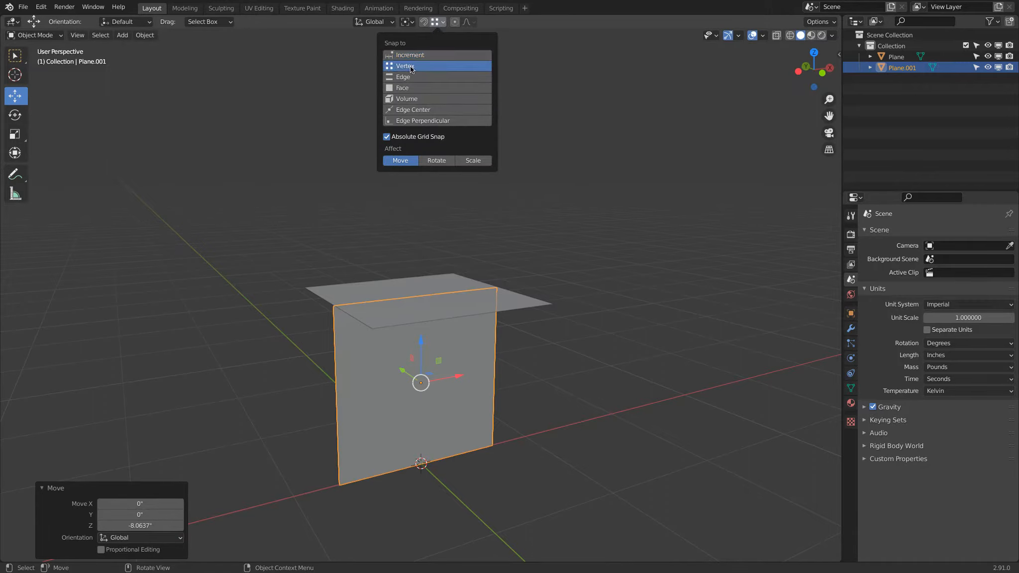
left_click_drag(419, 343, 309, 287)
mouse_move(309, 287)
middle_mouse_down()
mouse_move(256, 263)
mouse_move(250, 274)
mouse_move(324, 299)
middle_mouse_up()
Duplicate the seat plane and set the copy's Y rotation to 90°
left_click(376, 291)
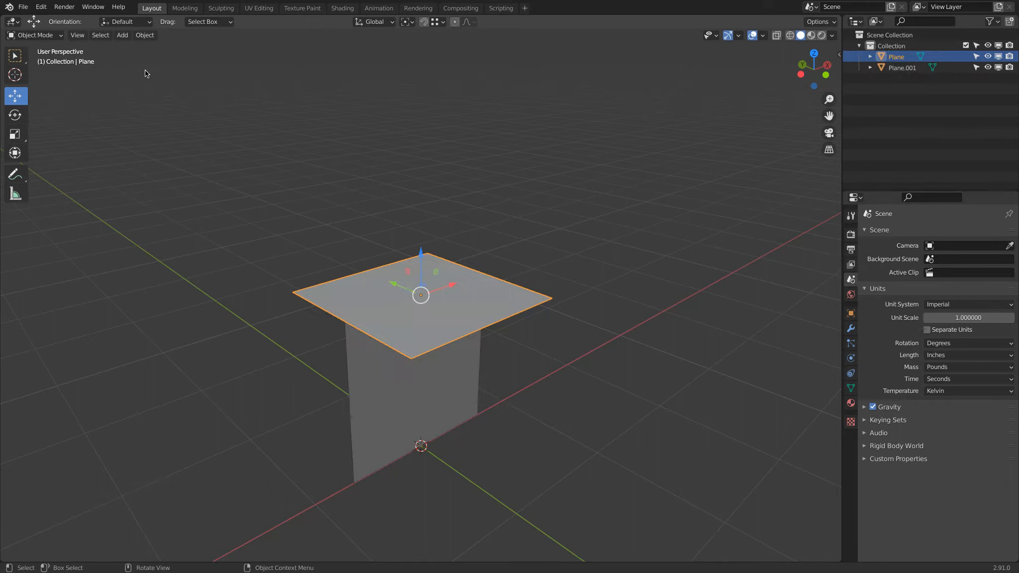
key("ctrl+c")
key("ctrl+v")
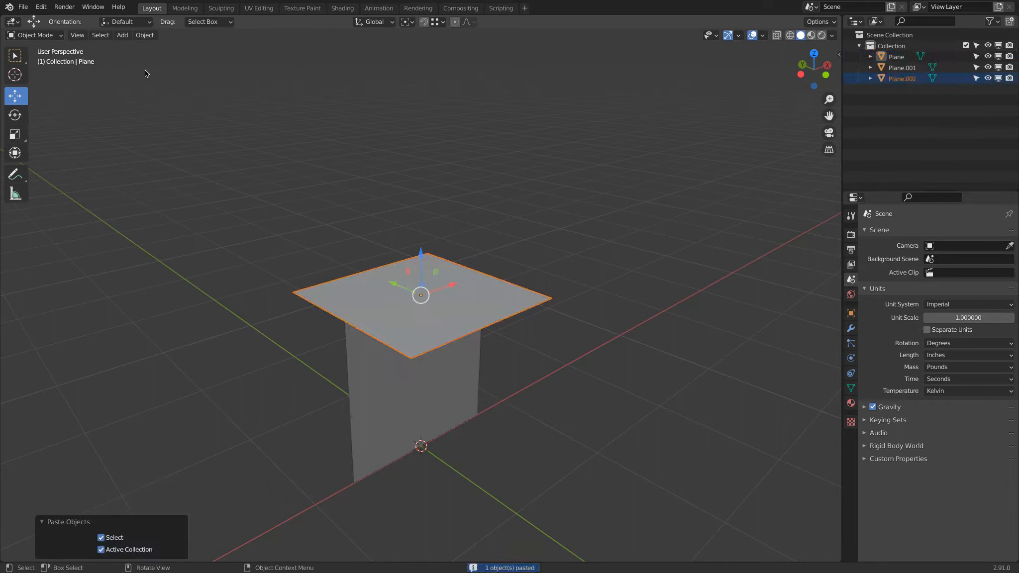
left_click(838, 56)
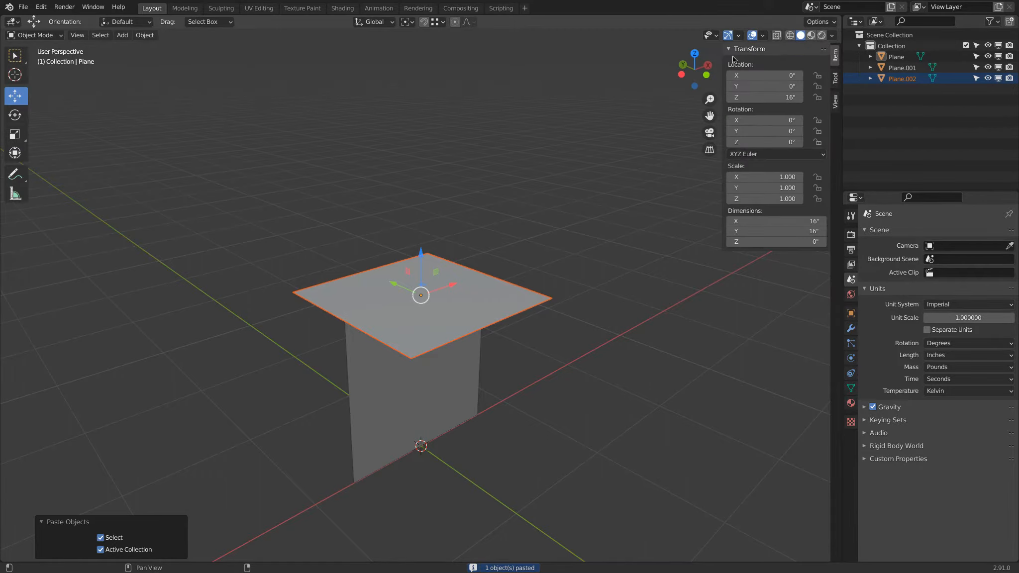
left_click(774, 133)
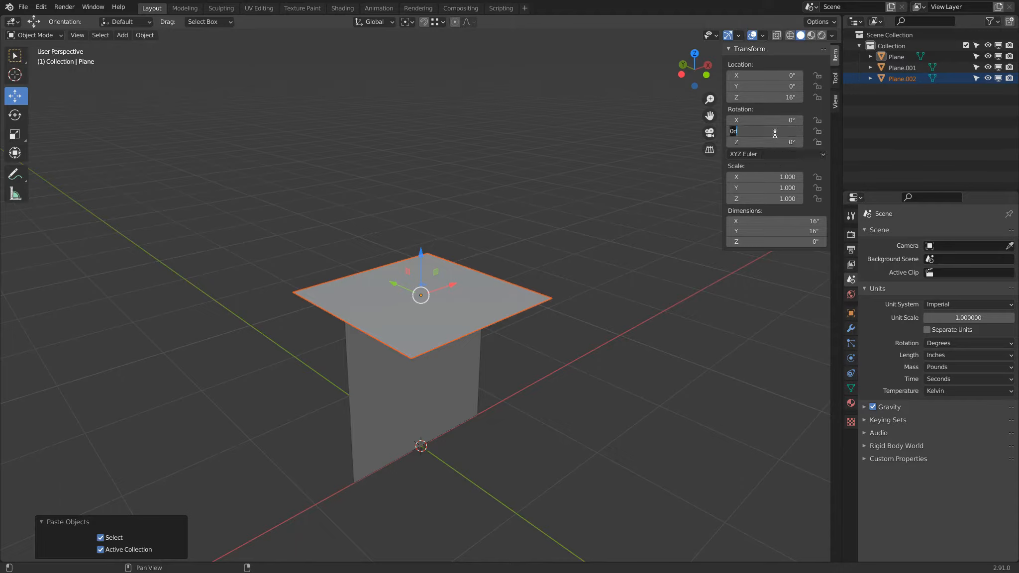
type("90")
key("Return")
Move the rotated plane up onto the seat's rear edge as the backrest, at X 8 in and Z 24 in
left_click(410, 208)
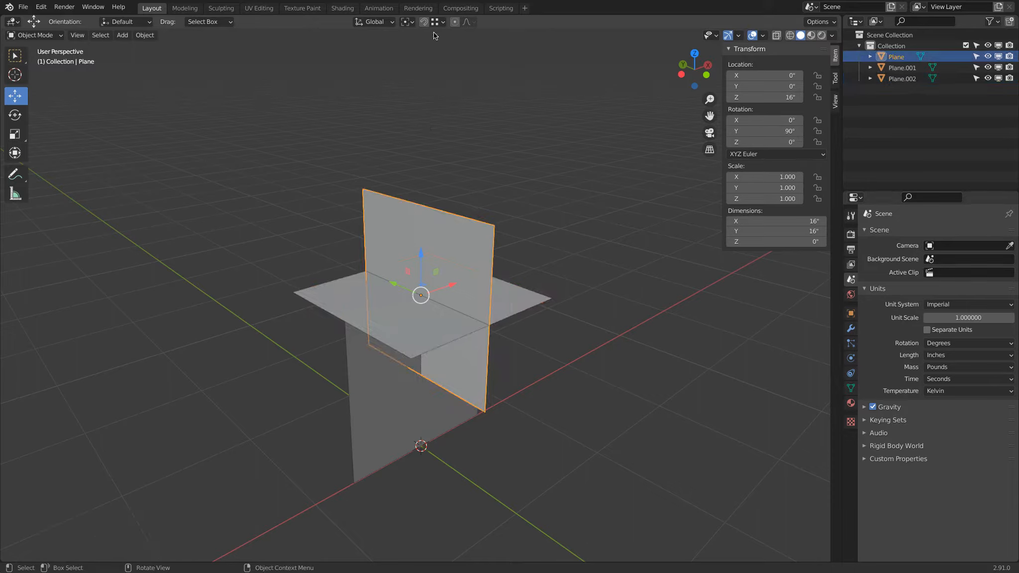
left_click_drag(420, 256, 495, 269)
left_click_drag(452, 198, 563, 307)
middle_click_drag(563, 308, 606, 270)
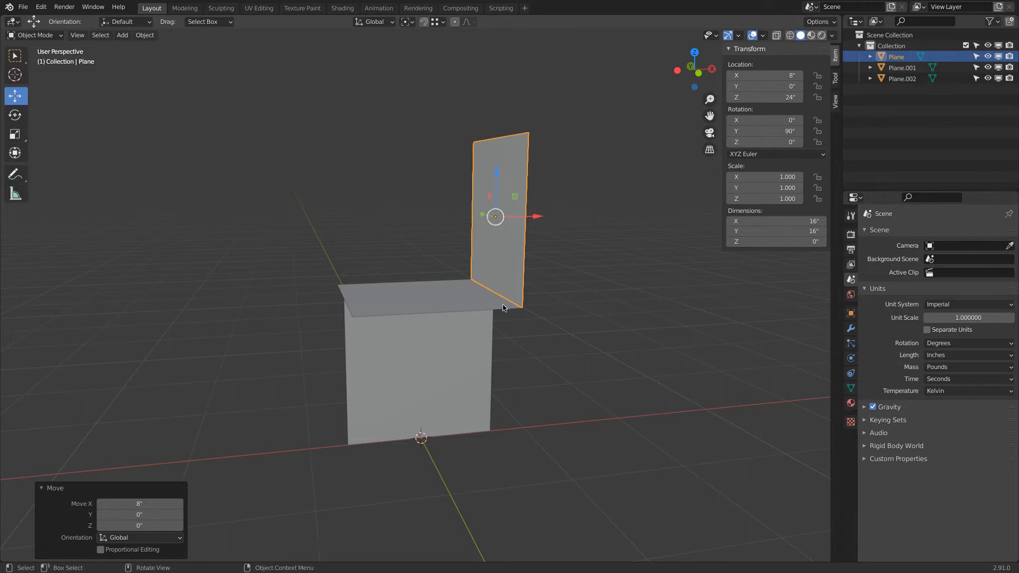
In Edit Mode, select the backrest's bottom edge and snap the 3D cursor to it
key("Tab")
left_click(518, 310)
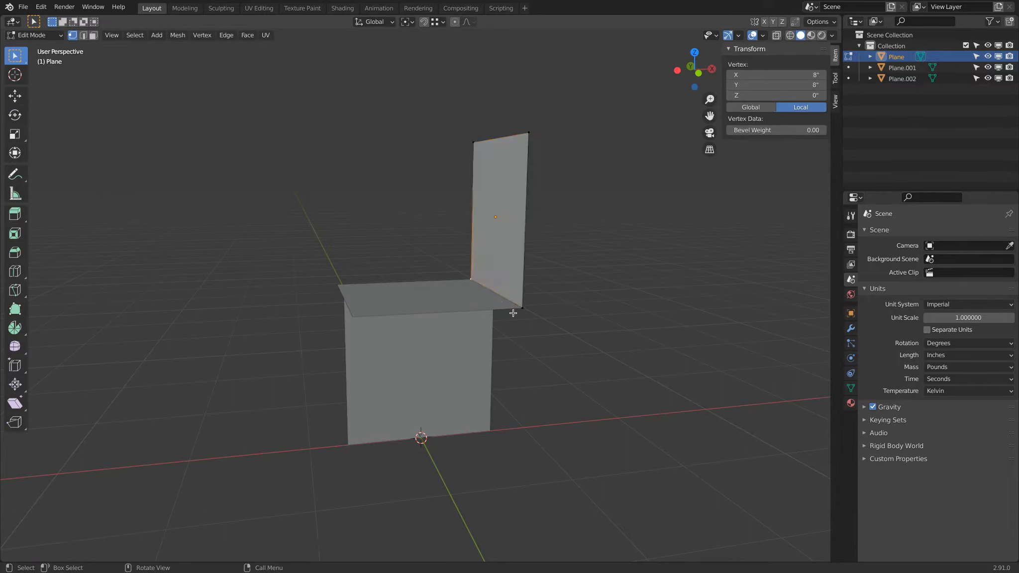
middle_click_drag(556, 312, 511, 246)
key("shift+s")
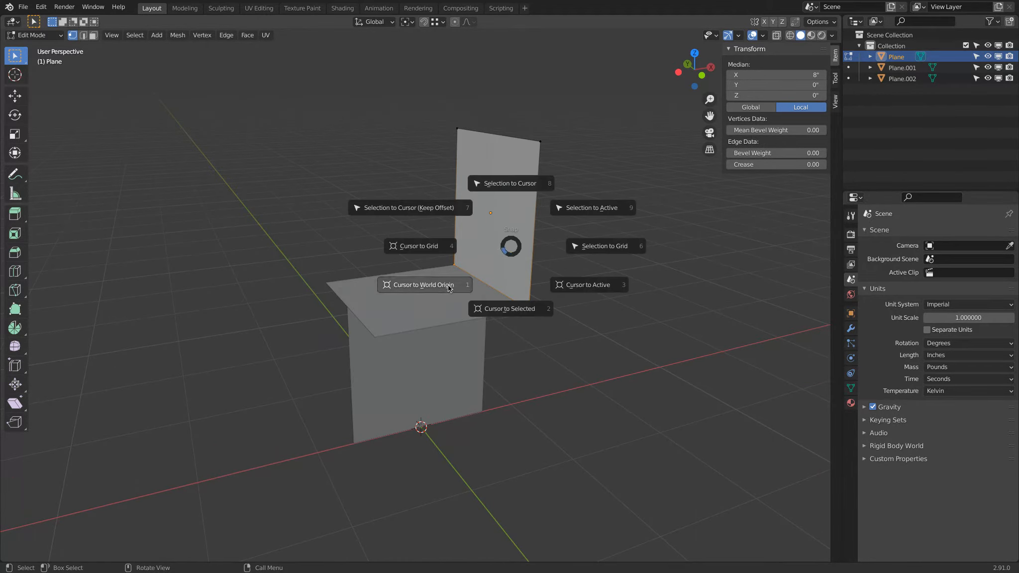
left_click(514, 309)
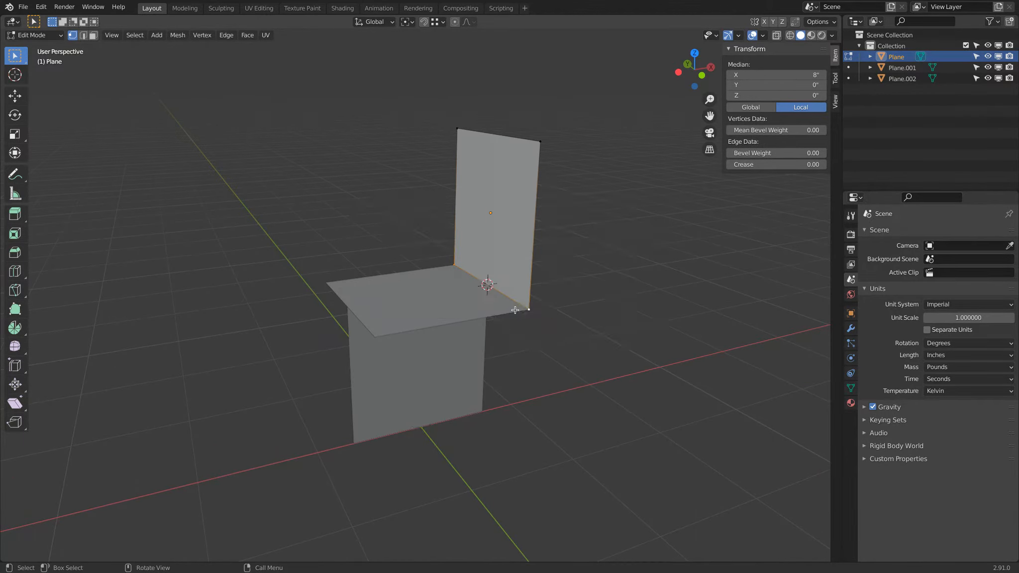
Return to Object Mode and set the backrest's origin to the 3D cursor
left_click(47, 35)
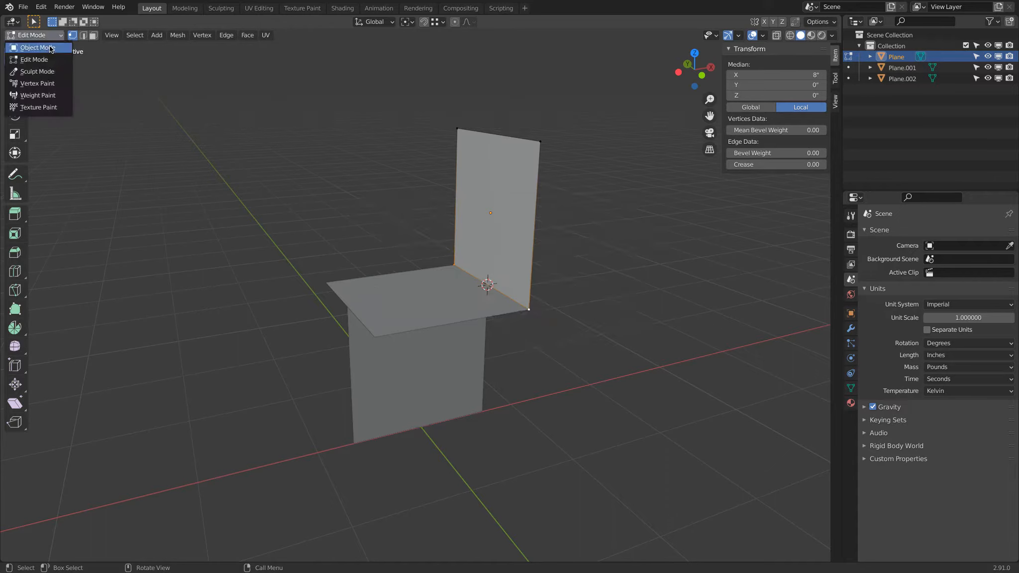
left_click(49, 46)
right_click(497, 160)
mouse_move(495, 188)
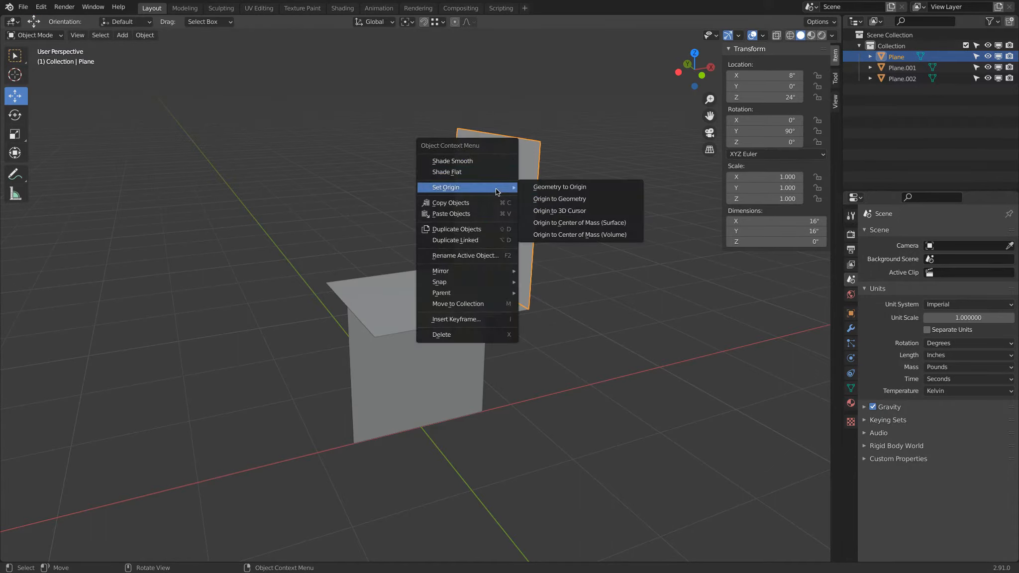
left_click(618, 215)
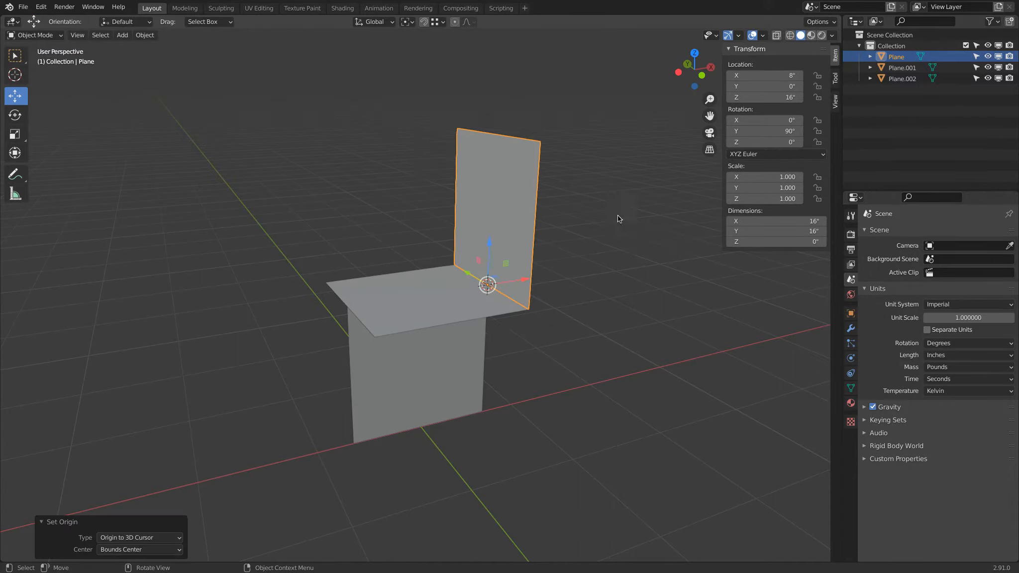
Duplicate the backrest and set the copy's Y rotation to 100°
middle_click_drag(568, 268, 557, 255)
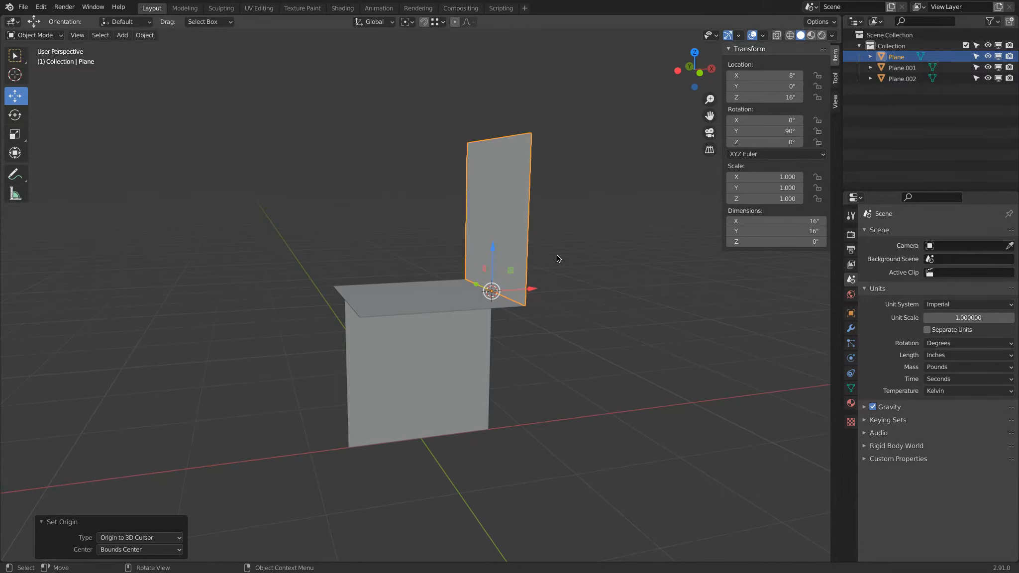
key("ctrl+c")
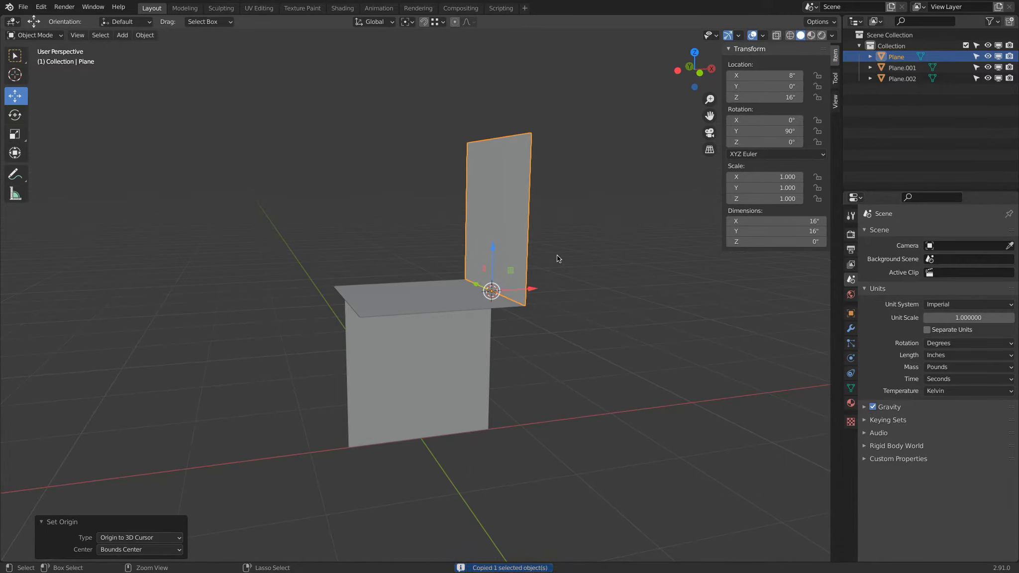
key("ctrl+v")
left_click(742, 131)
type("100")
key("Return")
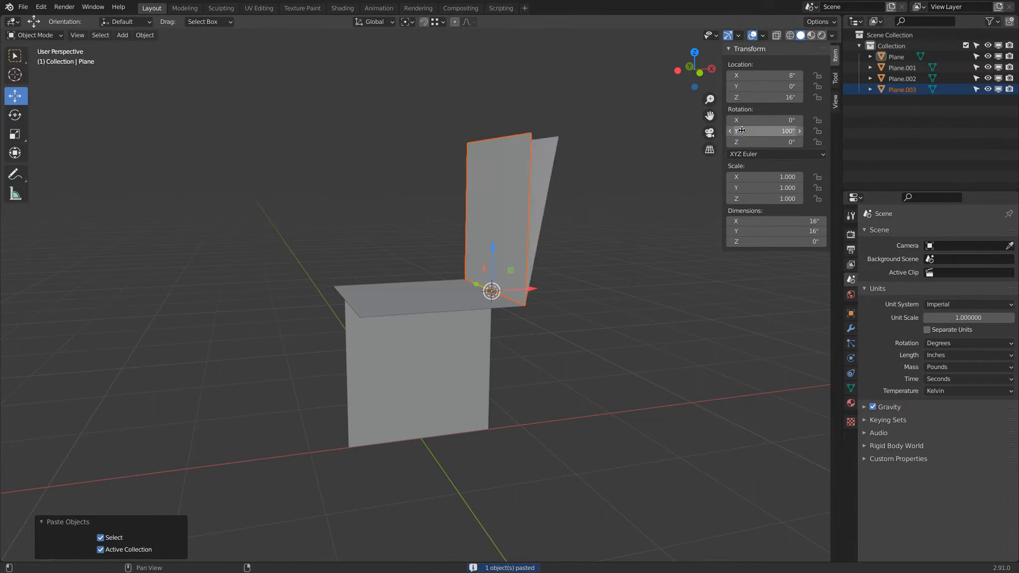
Duplicate the backrest again and set this copy's Y rotation to 105°
middle_click_drag(592, 187, 597, 185)
key("ctrl+c")
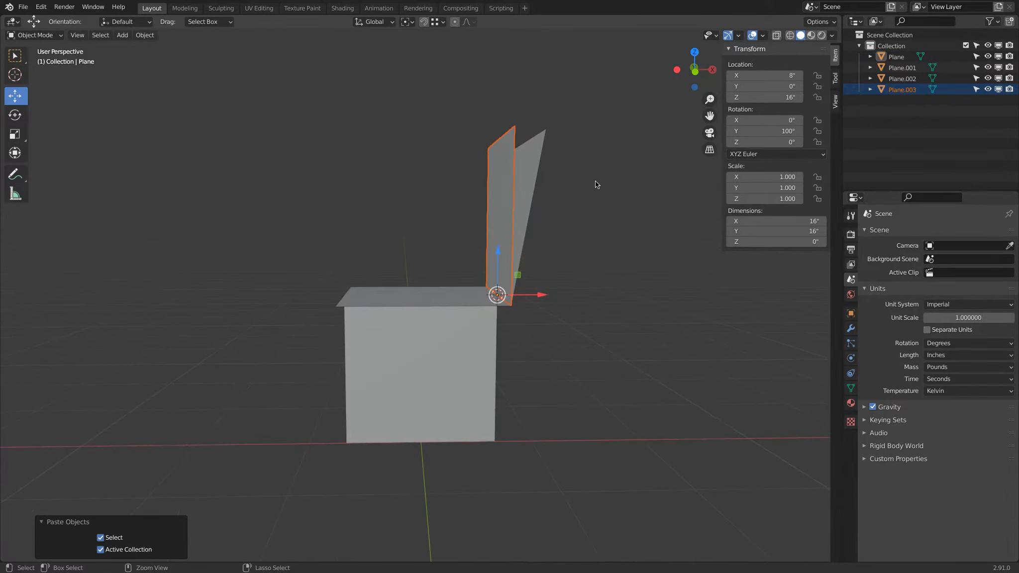
key("ctrl+v")
left_click(747, 131)
type("105")
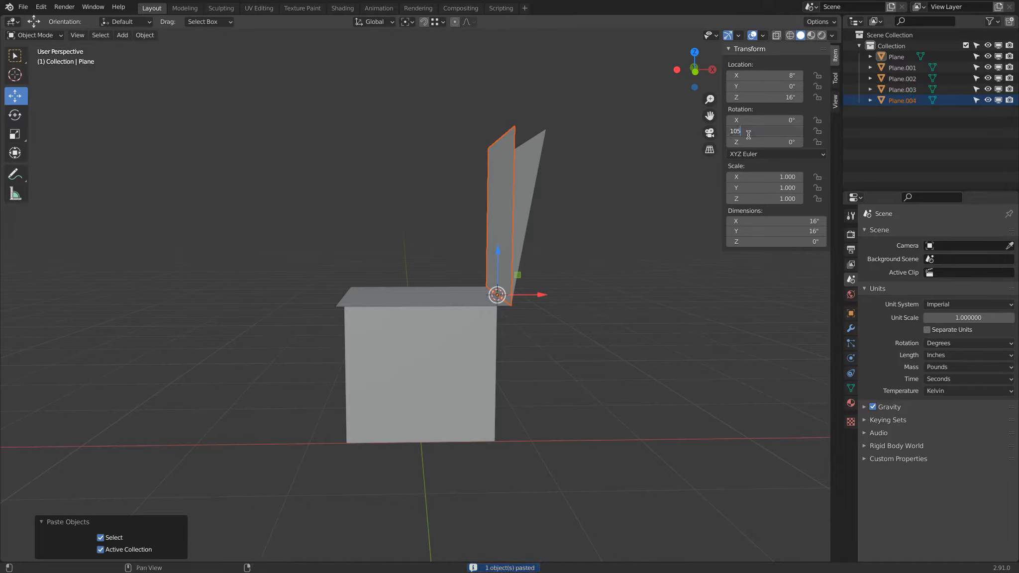
key("Return")
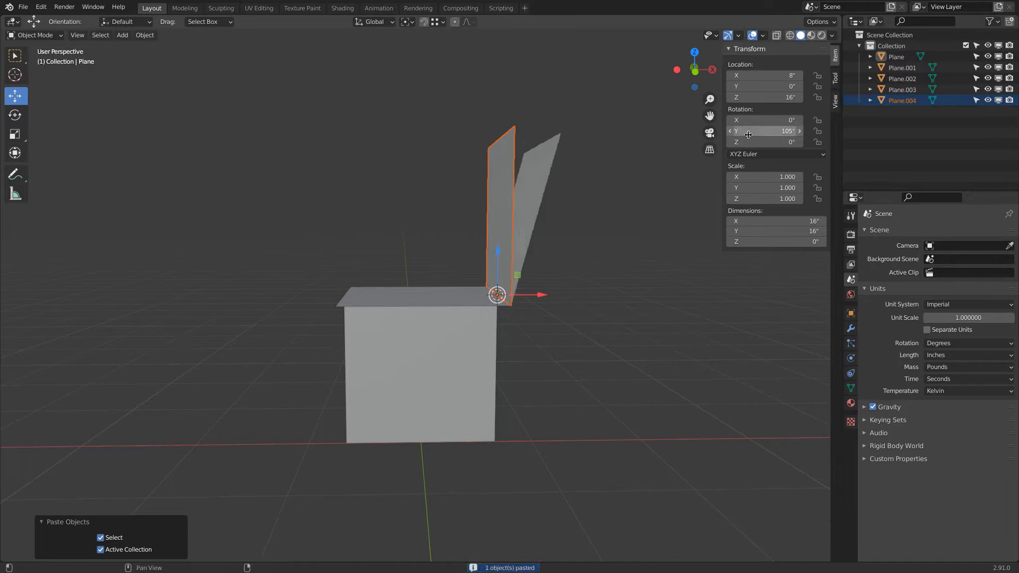
Select the first backrest copy and set its Y rotation to 100°
left_click(519, 139)
left_click(748, 128)
type("100")
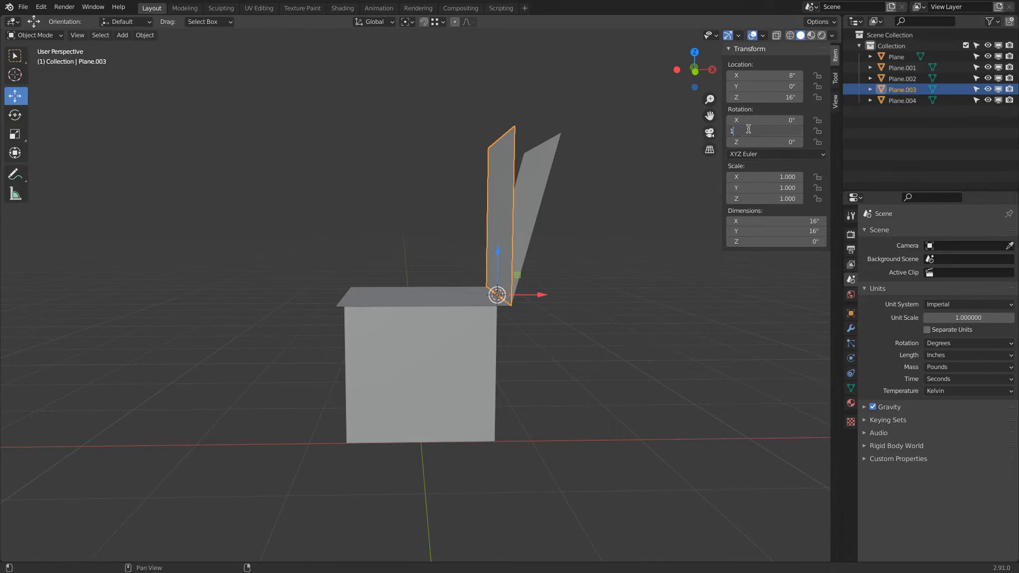
key("Return")
middle_click_drag(627, 219, 663, 186)
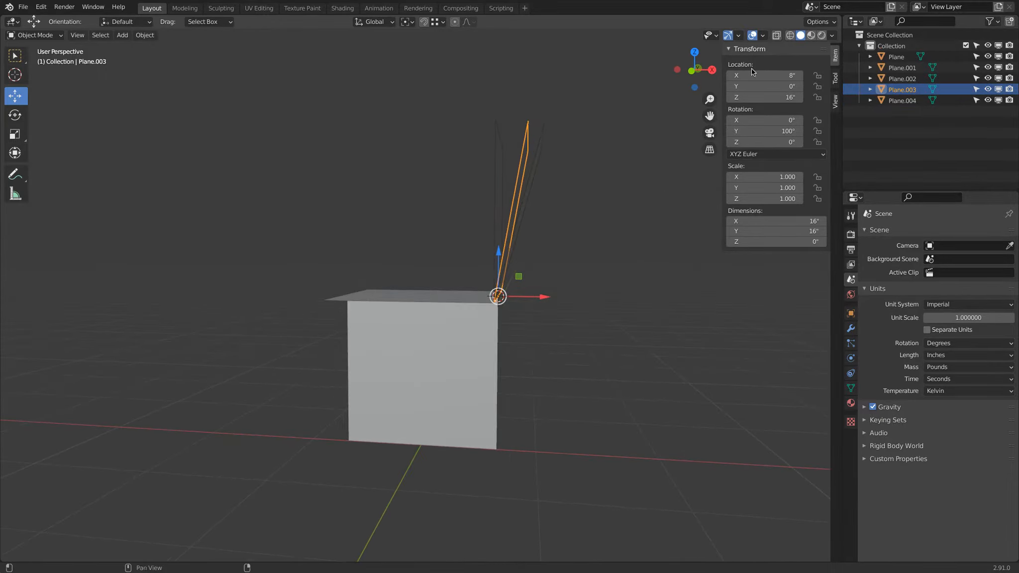
In a front wireframe view, set the last backrest copy's Y rotation to 95°
left_click_drag(694, 74, 693, 72)
left_click(692, 72)
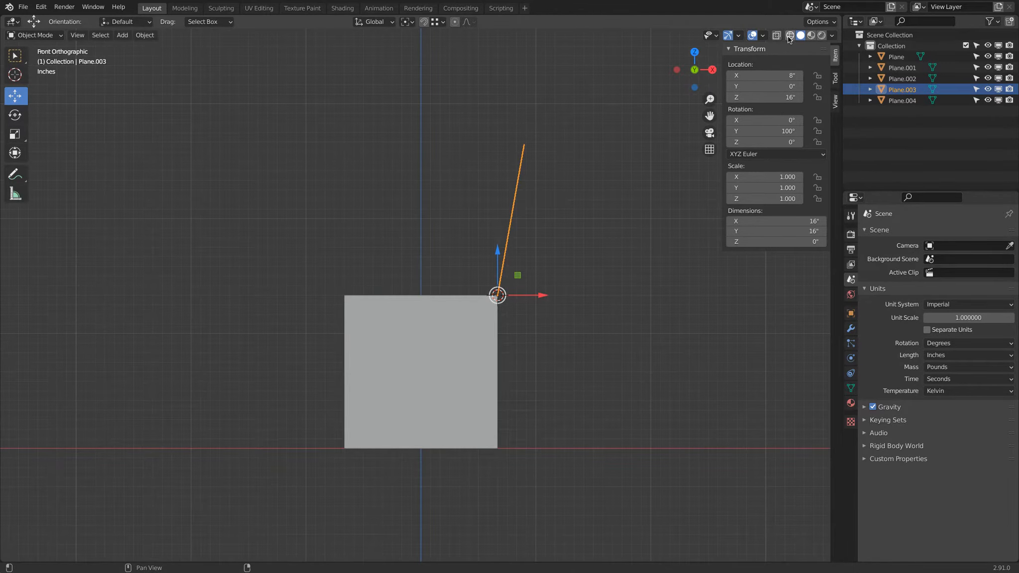
left_click(790, 35)
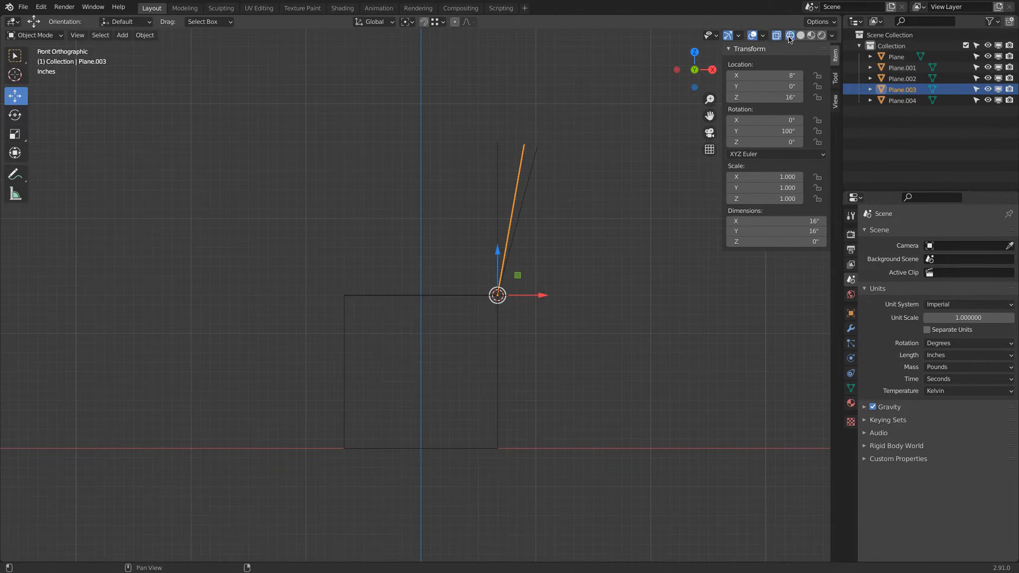
left_click(533, 161)
left_click(522, 160)
left_click(499, 152)
left_click(753, 131)
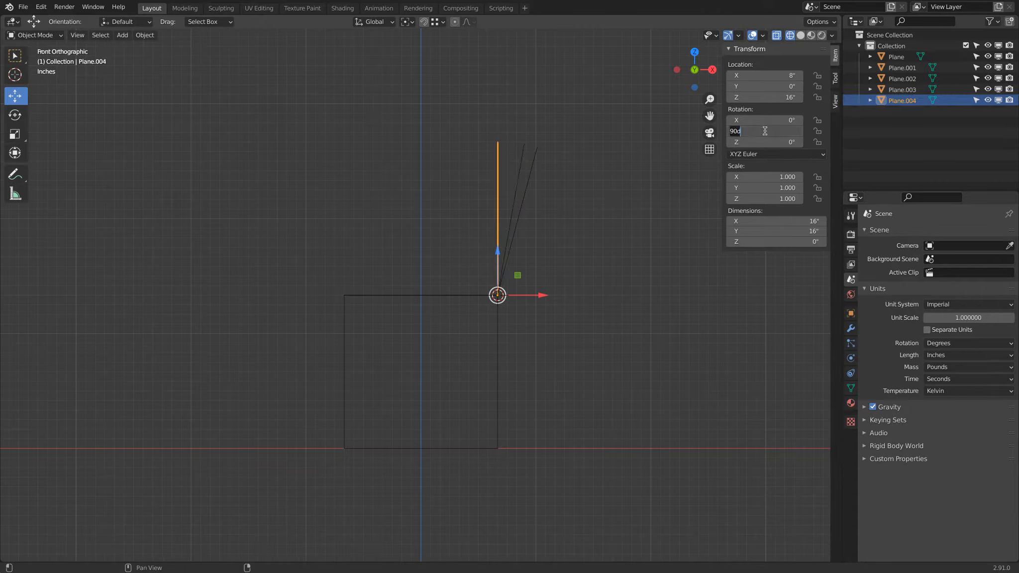
type("95")
key("Return")
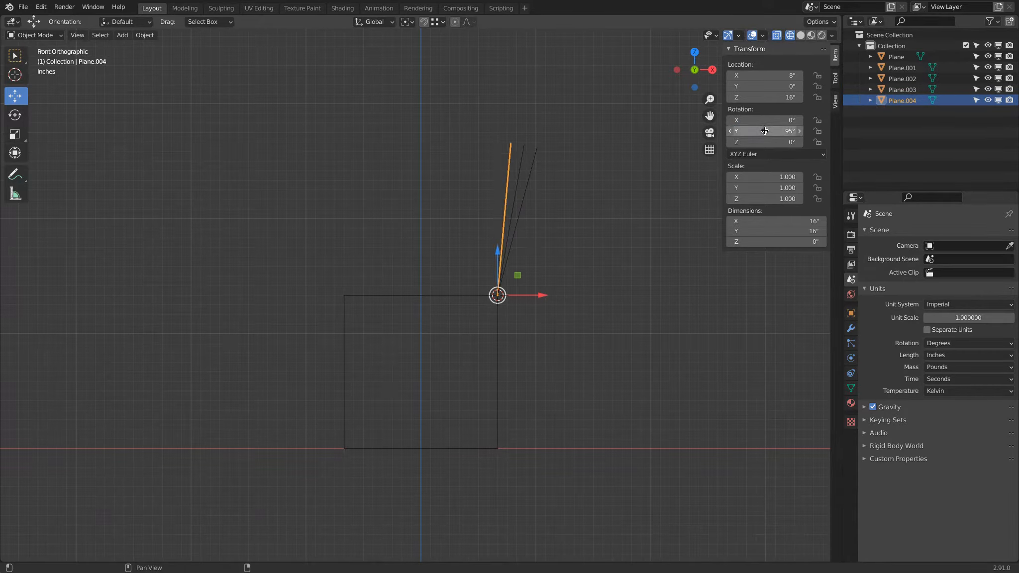
Compare the backrest angles by hiding and unhiding the different backrest copies
left_click(660, 198)
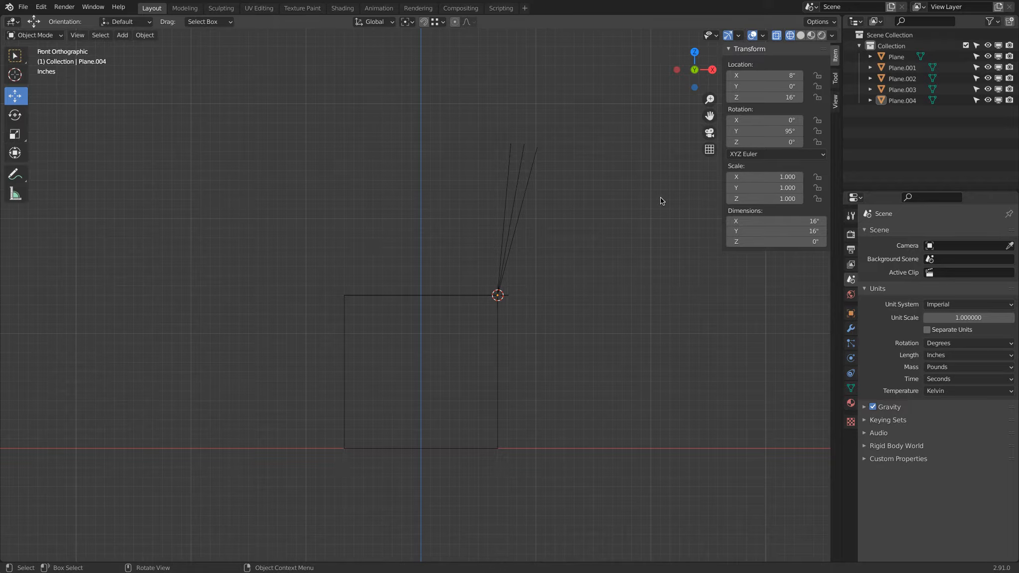
left_click(510, 152)
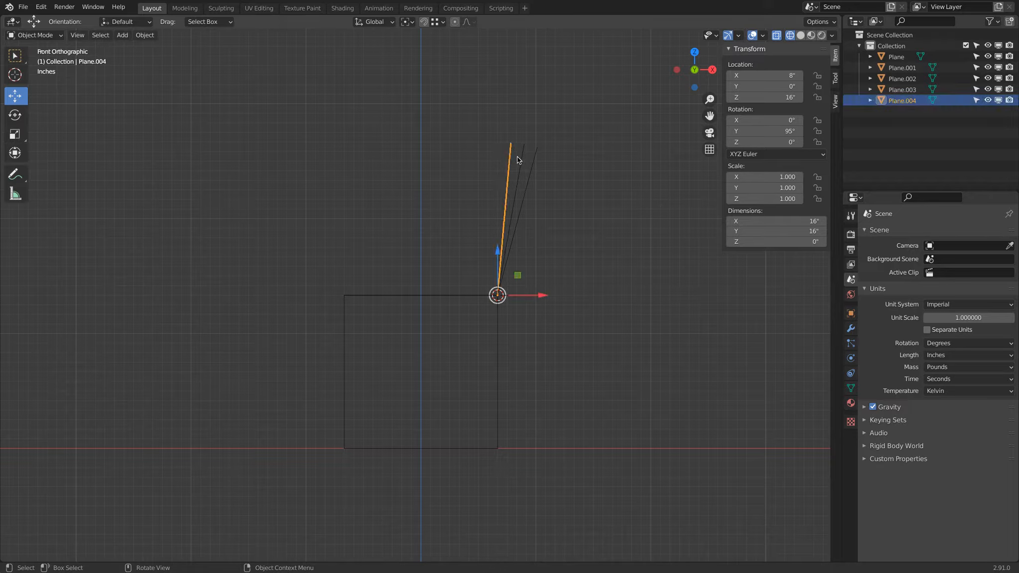
left_click(521, 166, "shift")
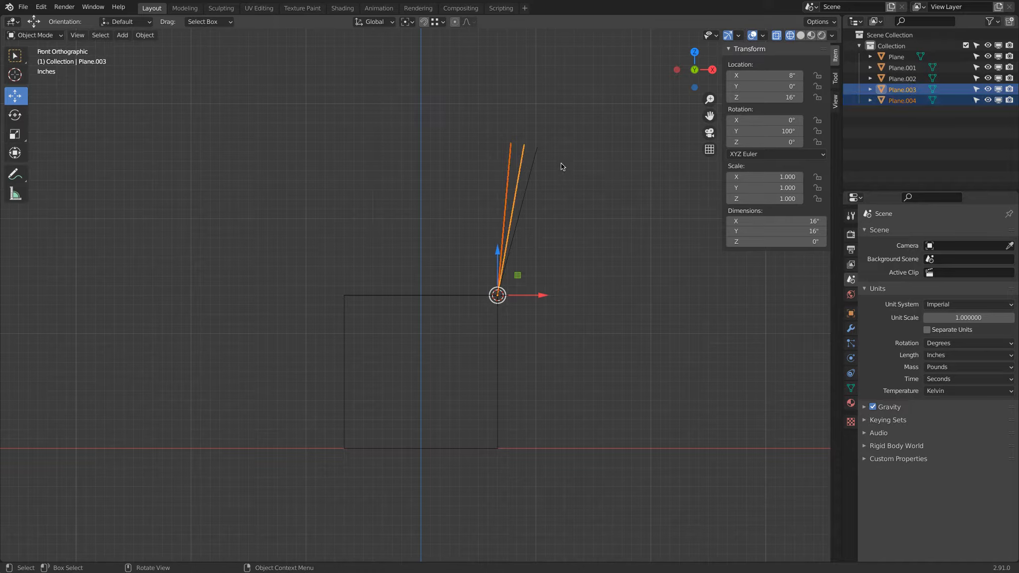
key("h")
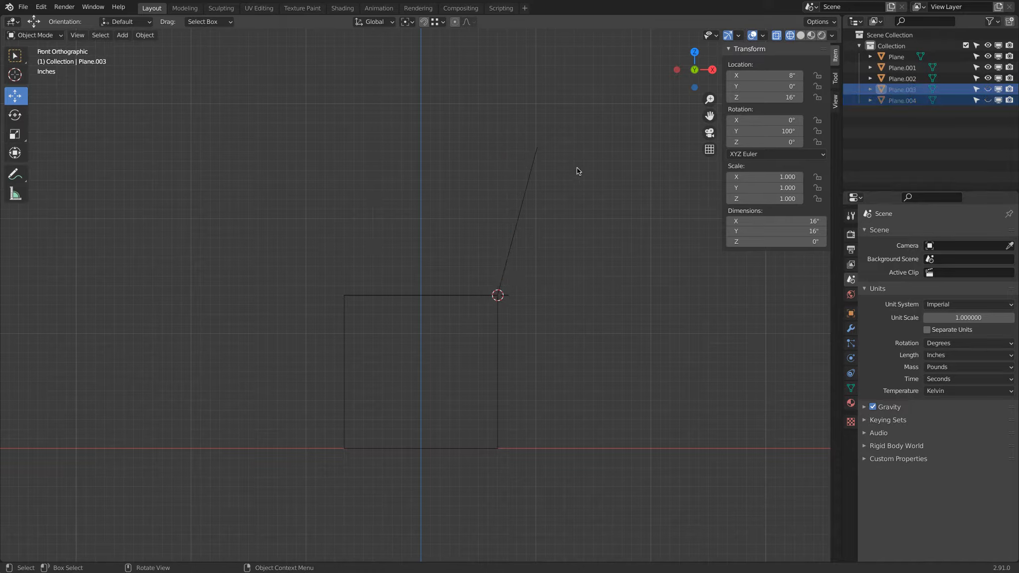
key("alt+h")
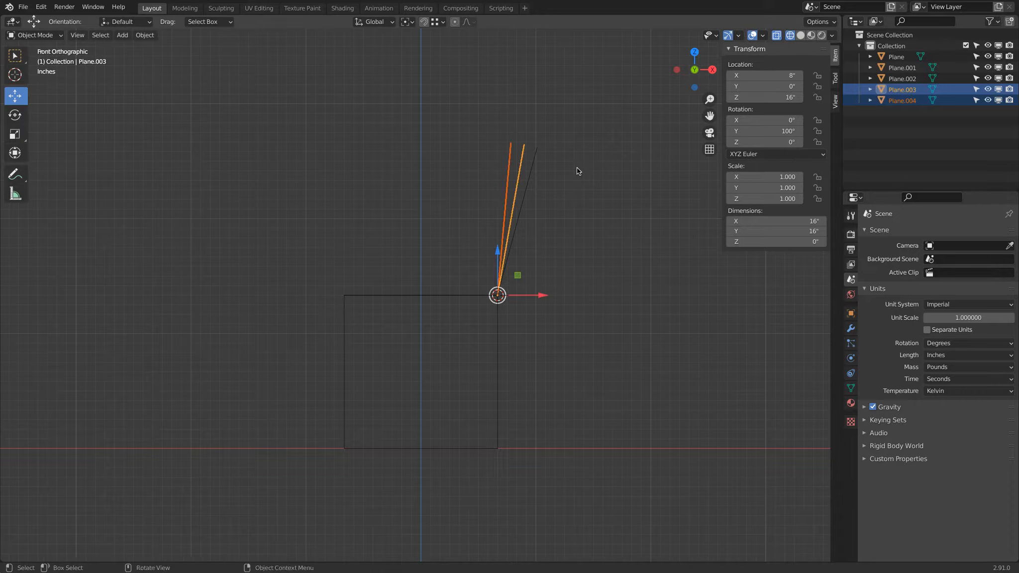
left_click(489, 157)
left_click(509, 158)
left_click(533, 168, "shift")
key("h")
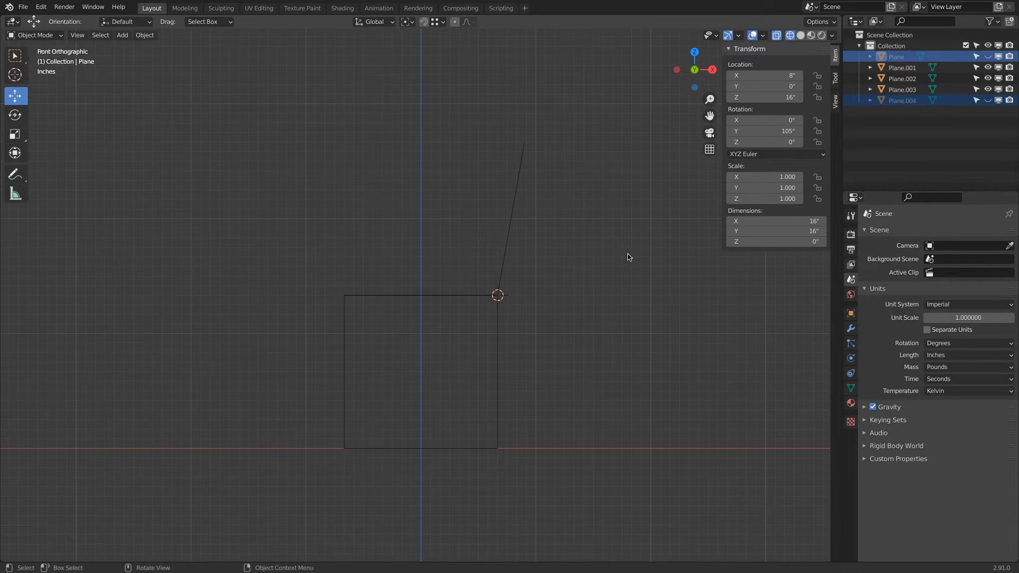
key("alt+h")
key("alt+a")
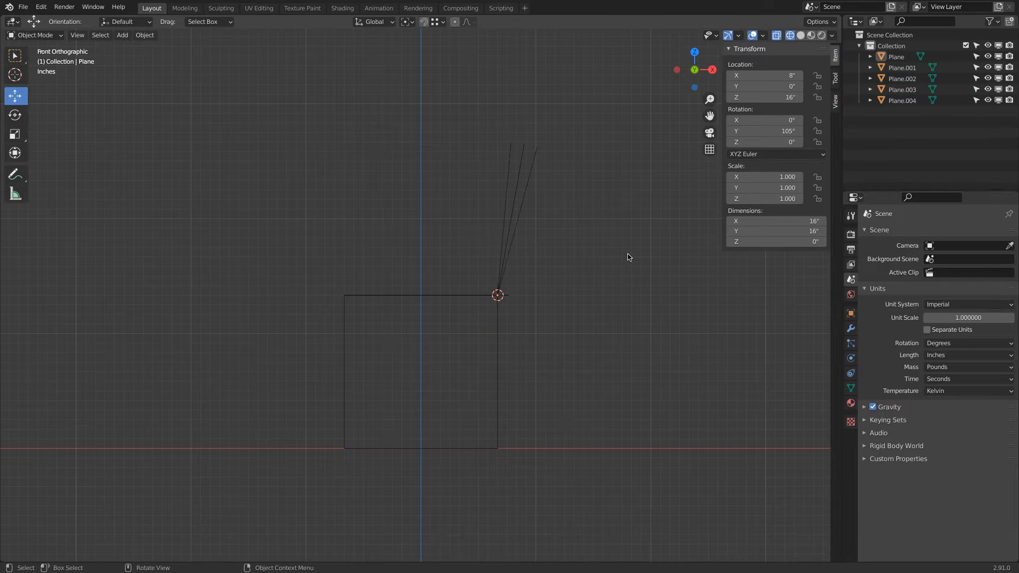
left_click(535, 156)
key("r")
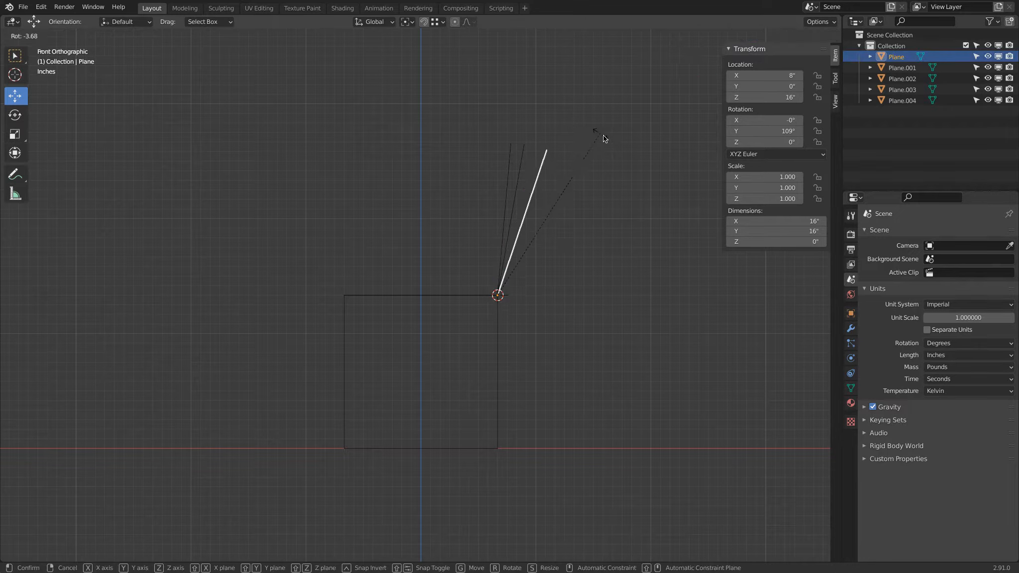
right_click(631, 175)
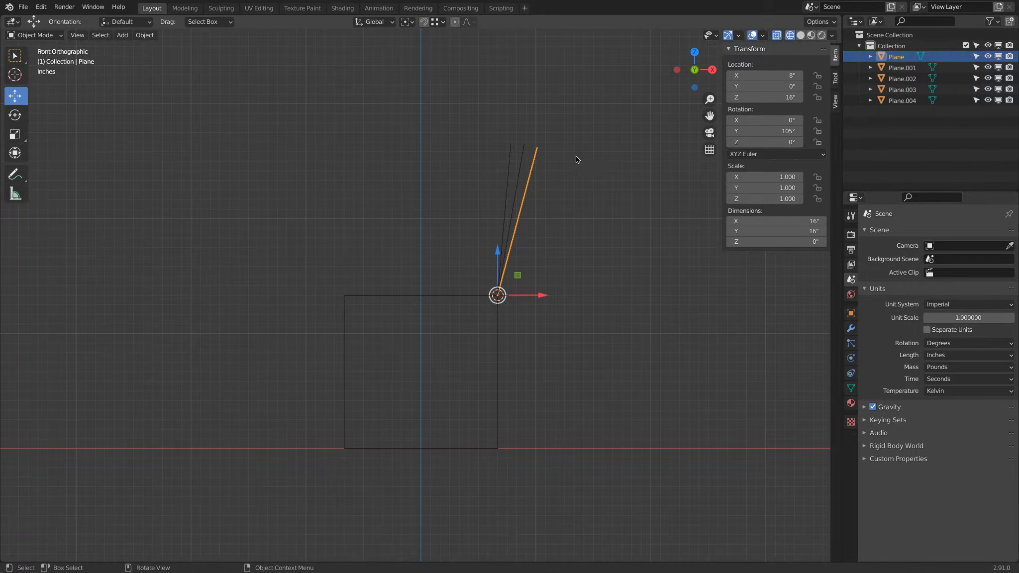
Rename the 100° backrest copy to Backrest 100
left_click(527, 148)
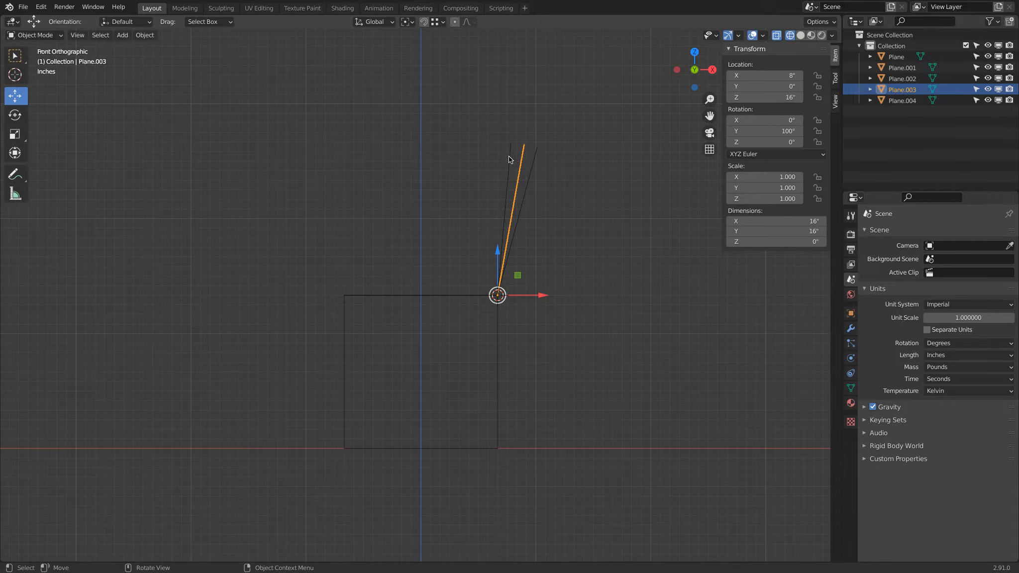
double_click(920, 90)
type("Back")
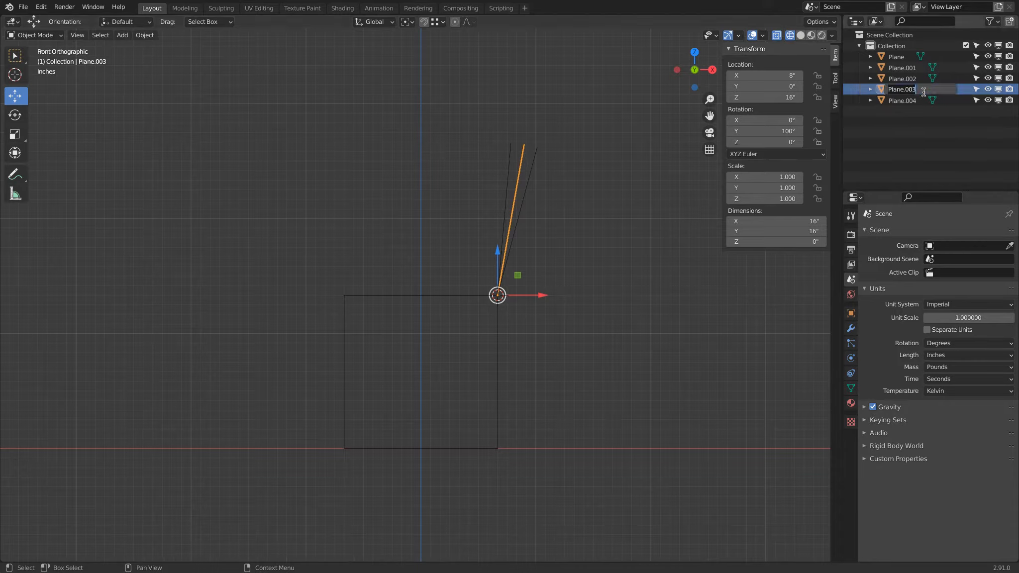
type("rest 100")
key("Return")
Hide the 95° and 105° backrests so only Backrest 100 stays shown
left_click(517, 153)
left_click(534, 154, "shift")
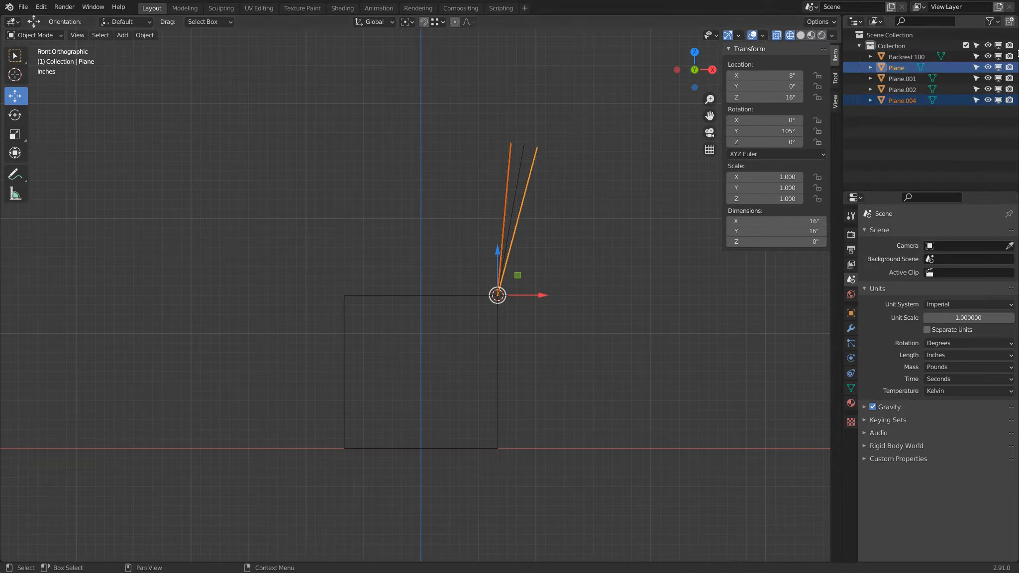
left_click(988, 67)
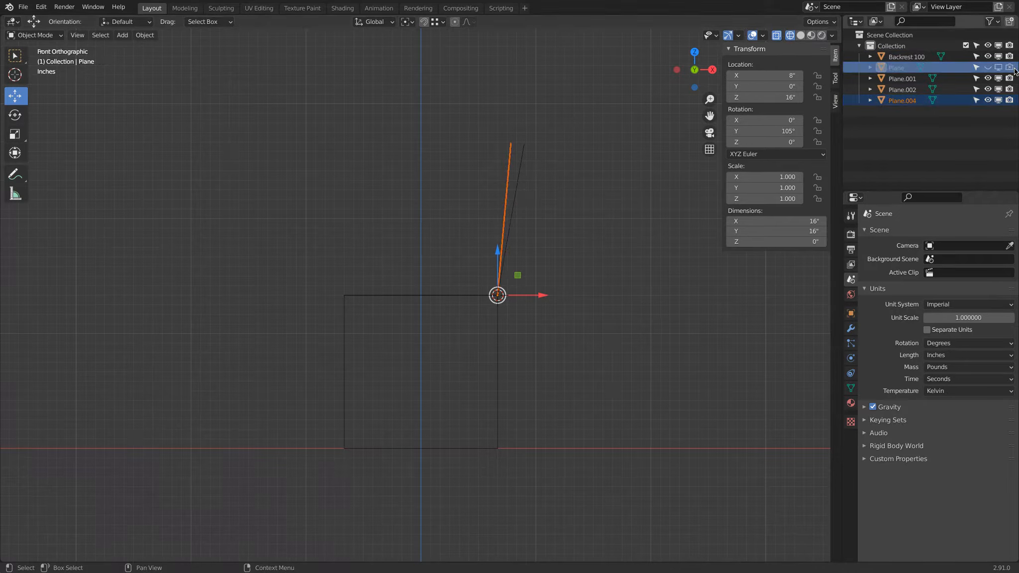
left_click(987, 100)
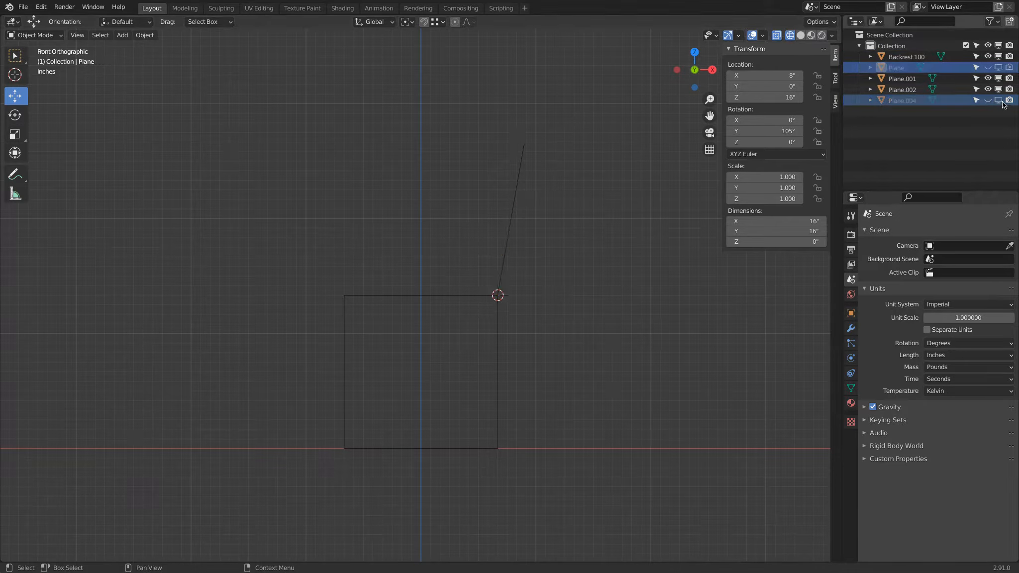
In Edit Mode on the legs plane, move its bottom-right vertex about 2.8 in outward along X
left_click(524, 148)
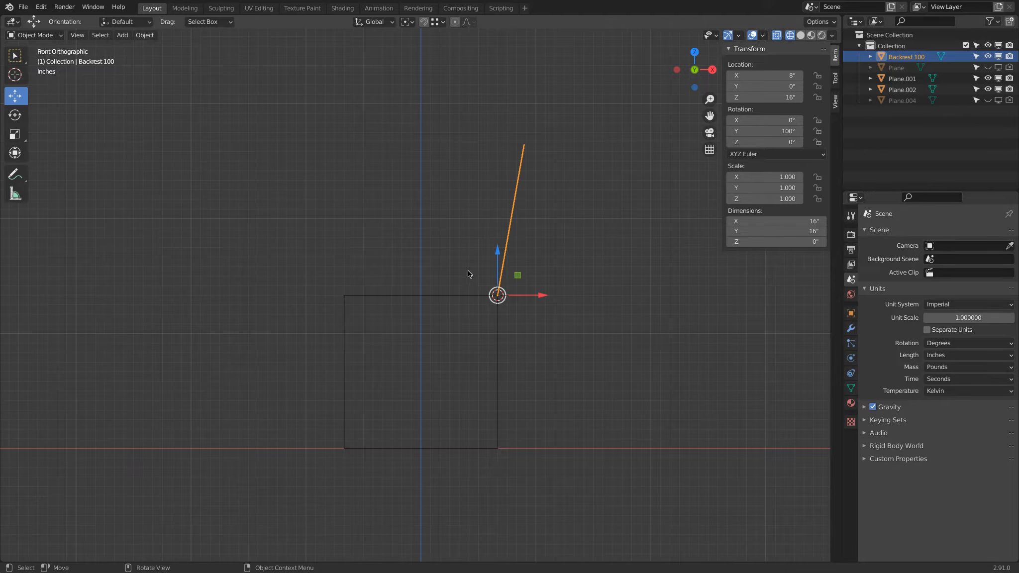
left_click(499, 447)
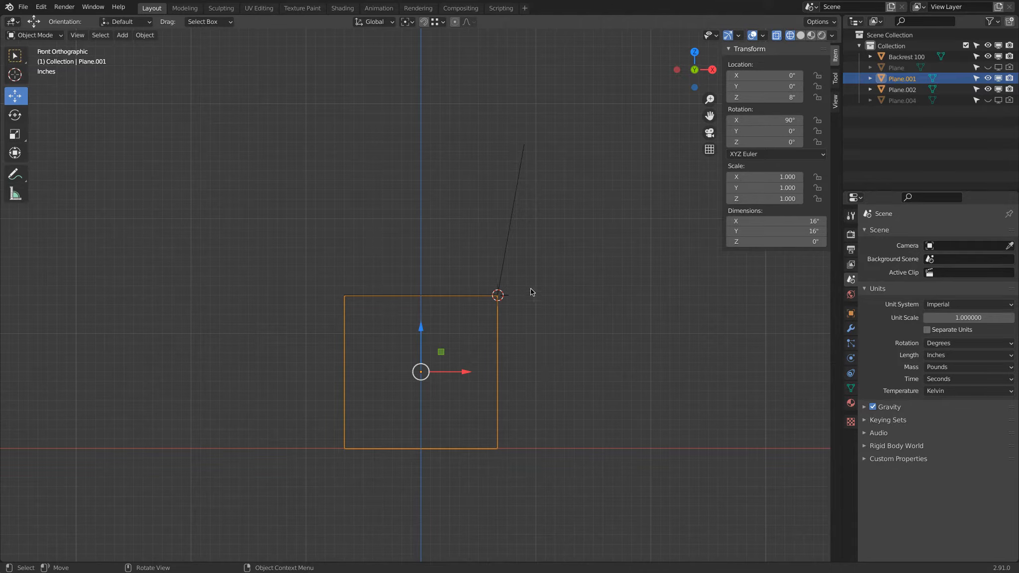
left_click(35, 34)
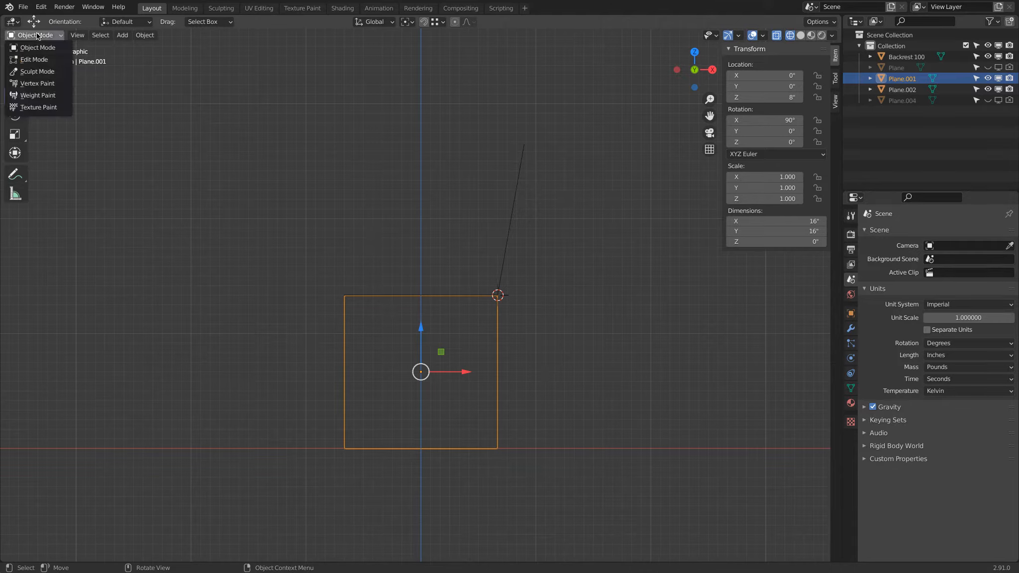
left_click(35, 60)
left_click(499, 451)
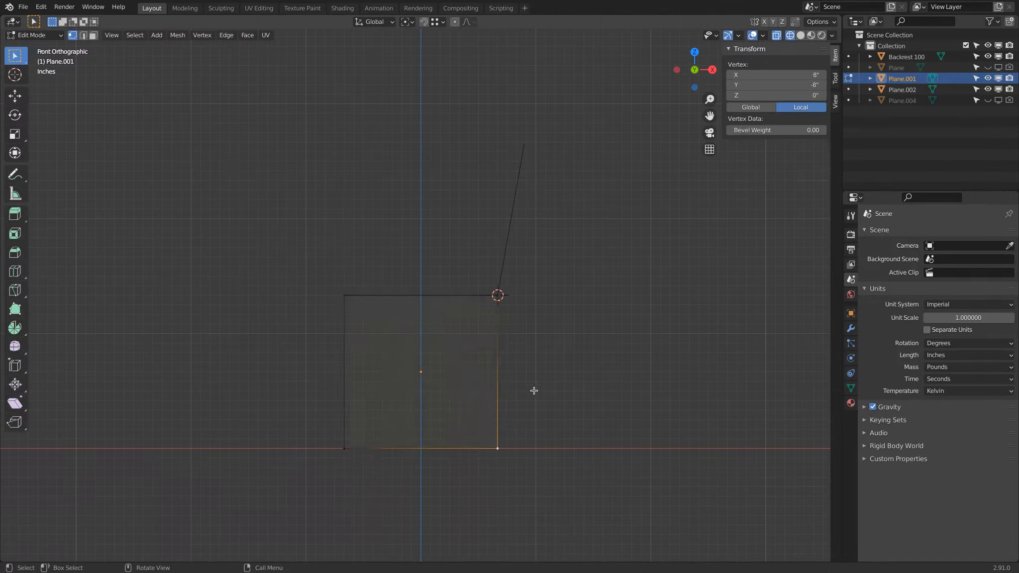
left_click(15, 95)
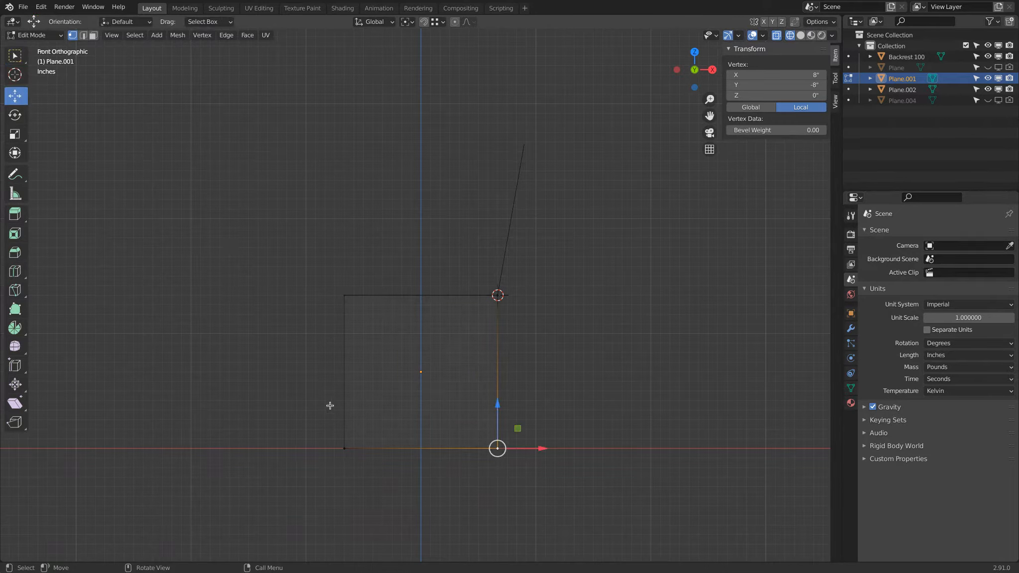
left_click_drag(542, 448, 536, 151)
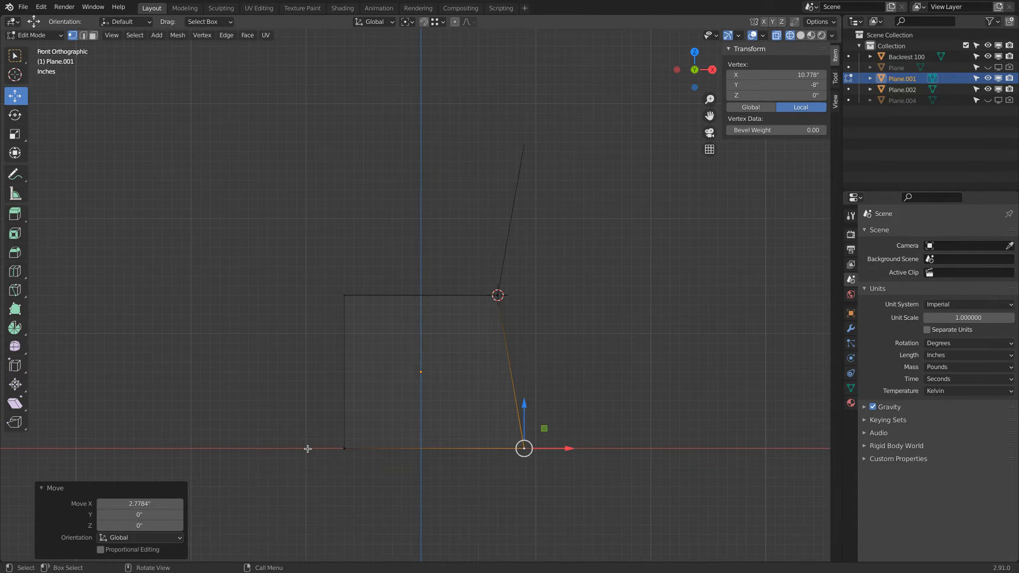
Delete the legs plane's bottom edge, return to Object Mode and deselect everything
left_click(344, 449, "shift")
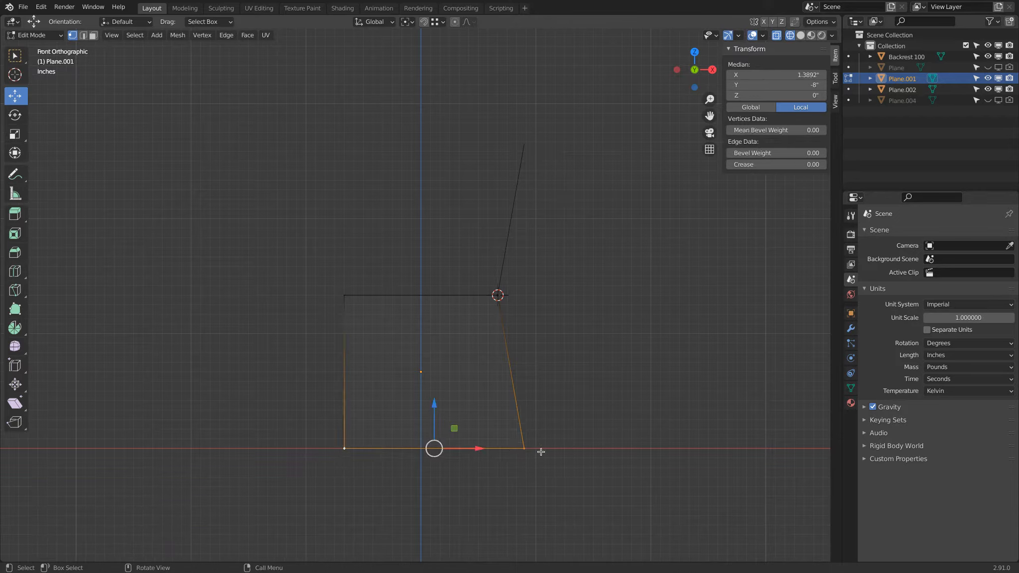
key("x")
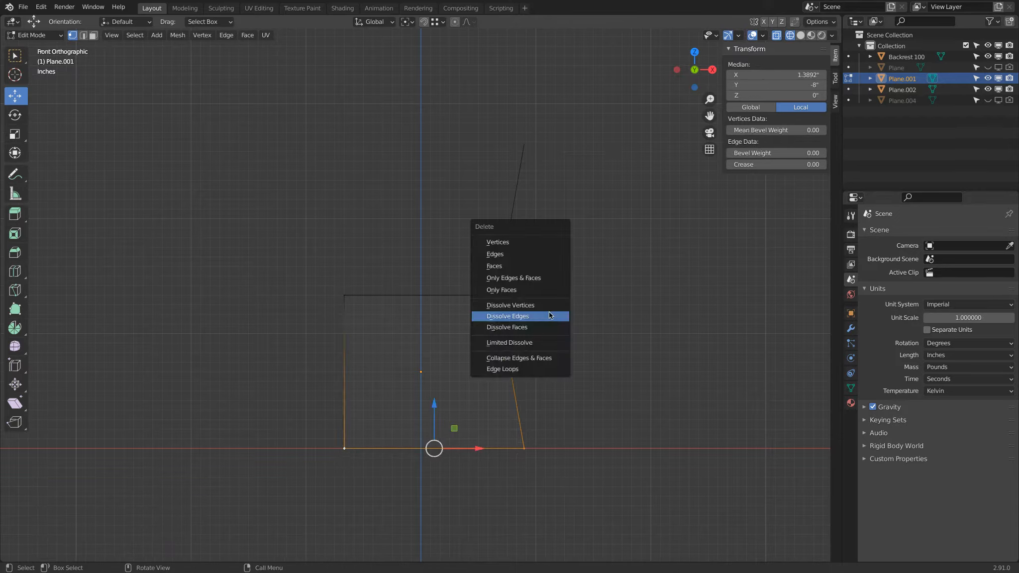
left_click(529, 254)
left_click(35, 35)
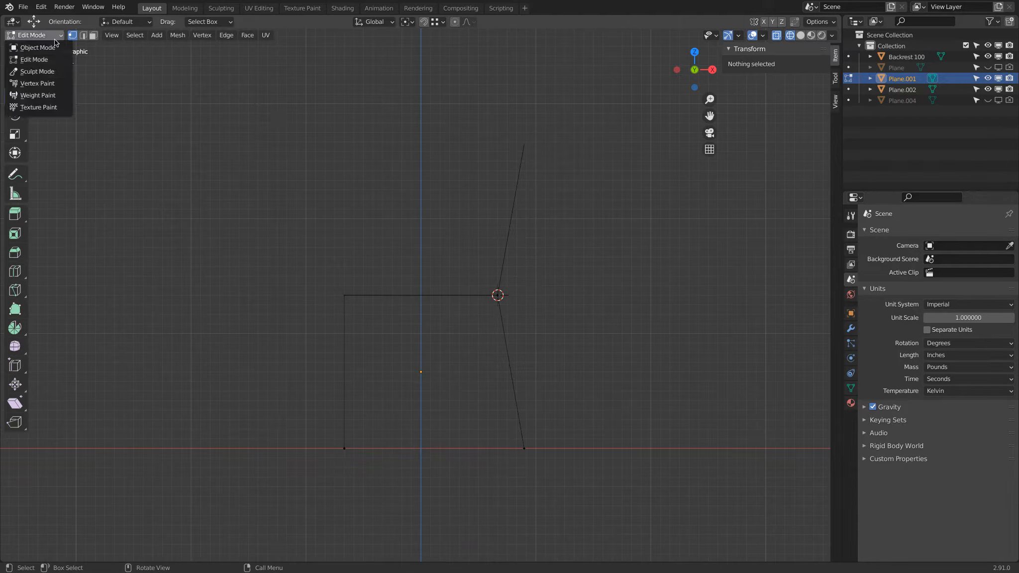
left_click(31, 46)
key("alt+a")
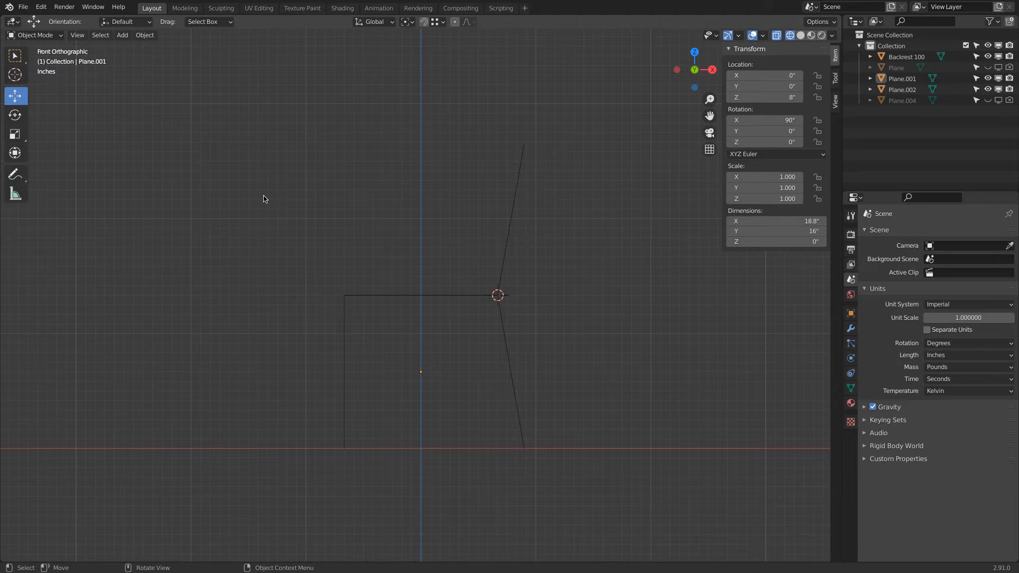
Rename the collection to Exploration
middle_click_drag(264, 195, 315, 193)
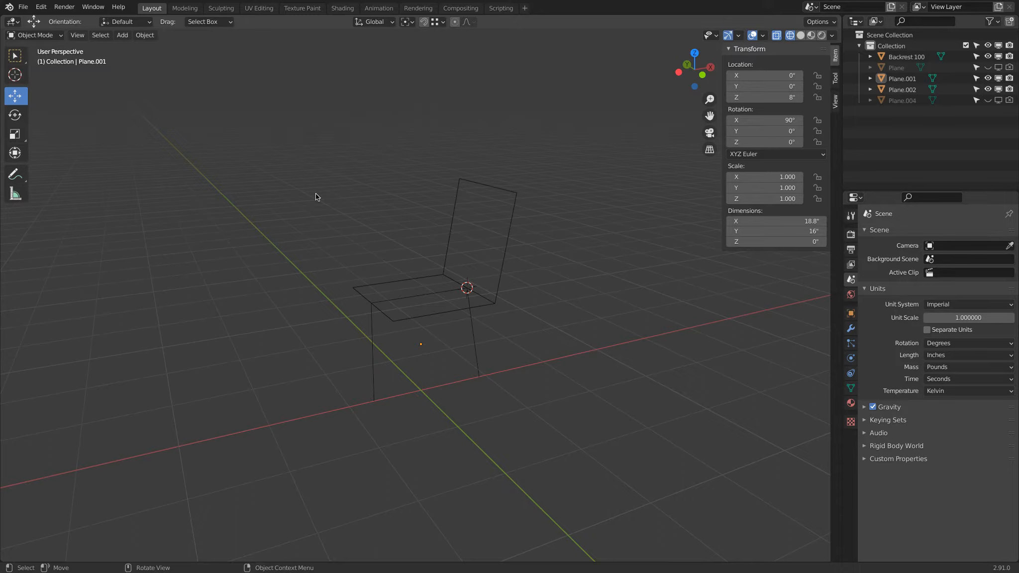
double_click(896, 45)
type("Exploration")
key("Return")
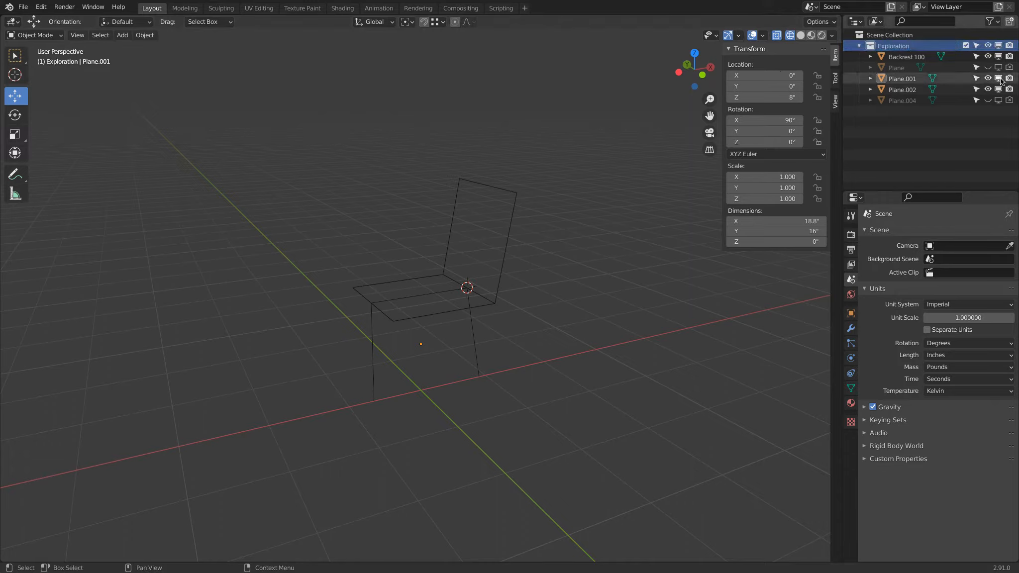
Add a new collection and move in-place duplicates of the seat and legs planes into Collection 2
right_click(899, 134)
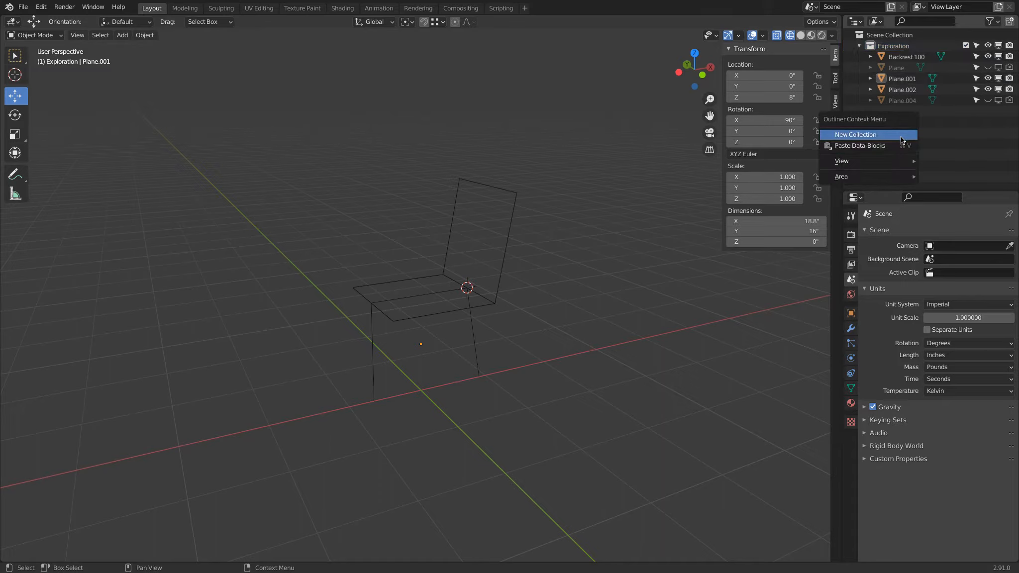
left_click(900, 137)
left_click(438, 317)
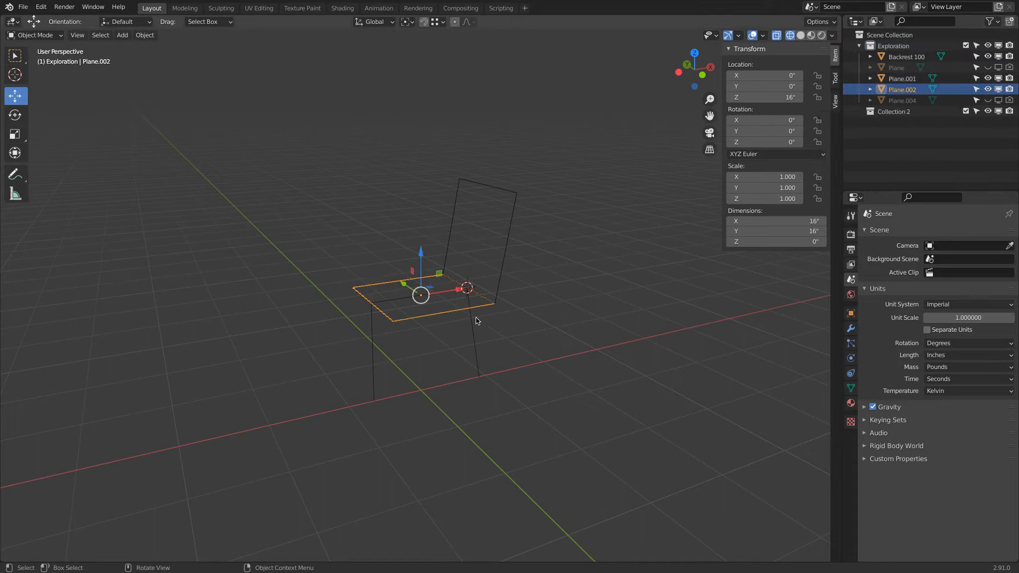
left_click(470, 322, "shift")
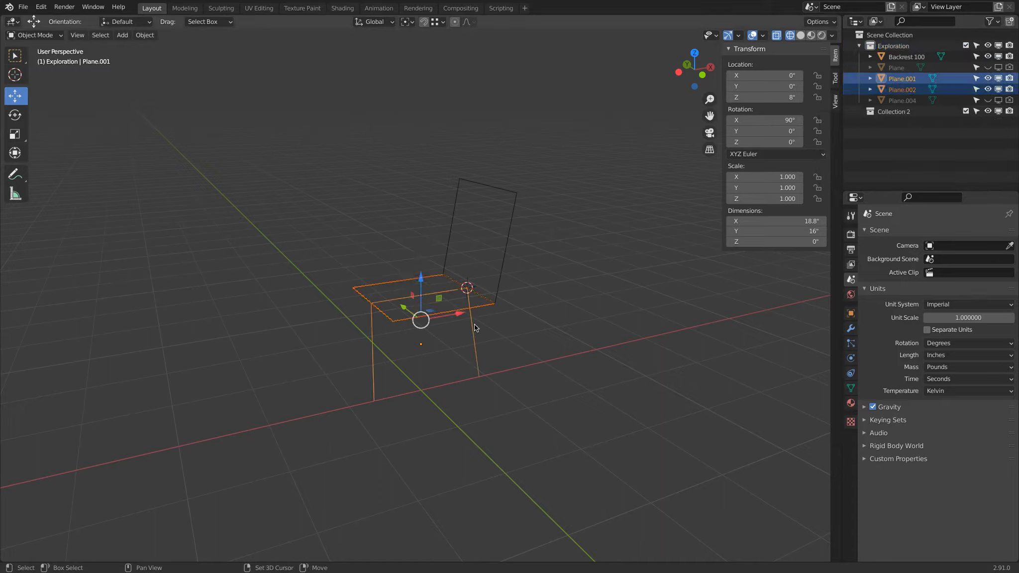
key("shift+d")
right_click(562, 248)
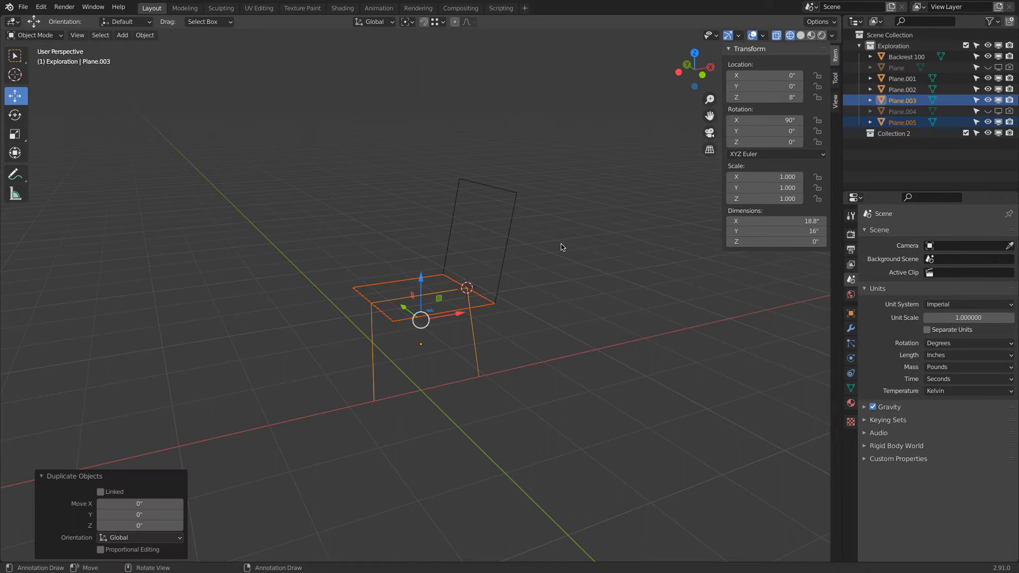
key("m")
left_click(516, 246)
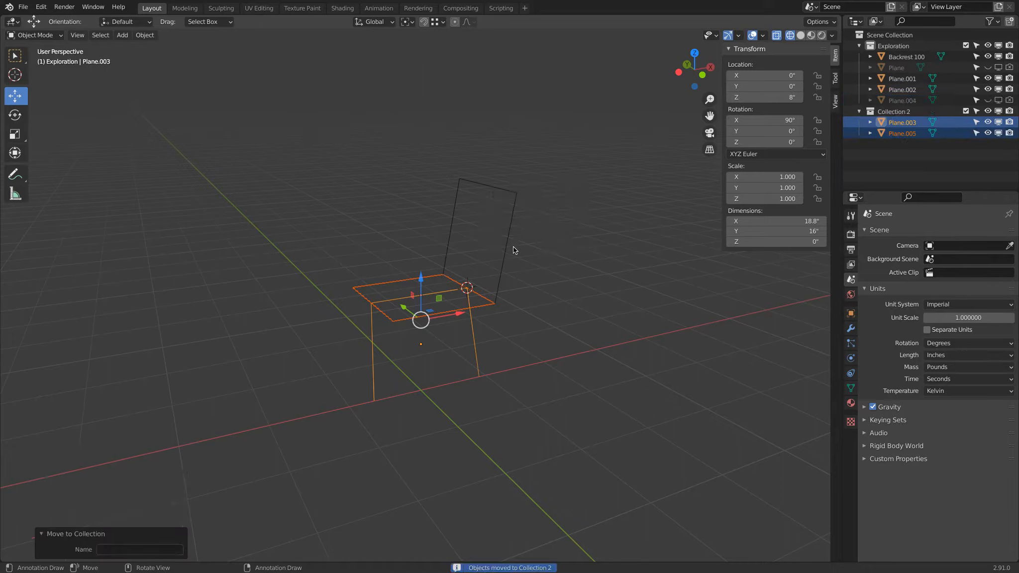
Rename Collection 2 as Chair 1
left_click(889, 111)
double_click(890, 111)
type("Chair 1")
key("Return")
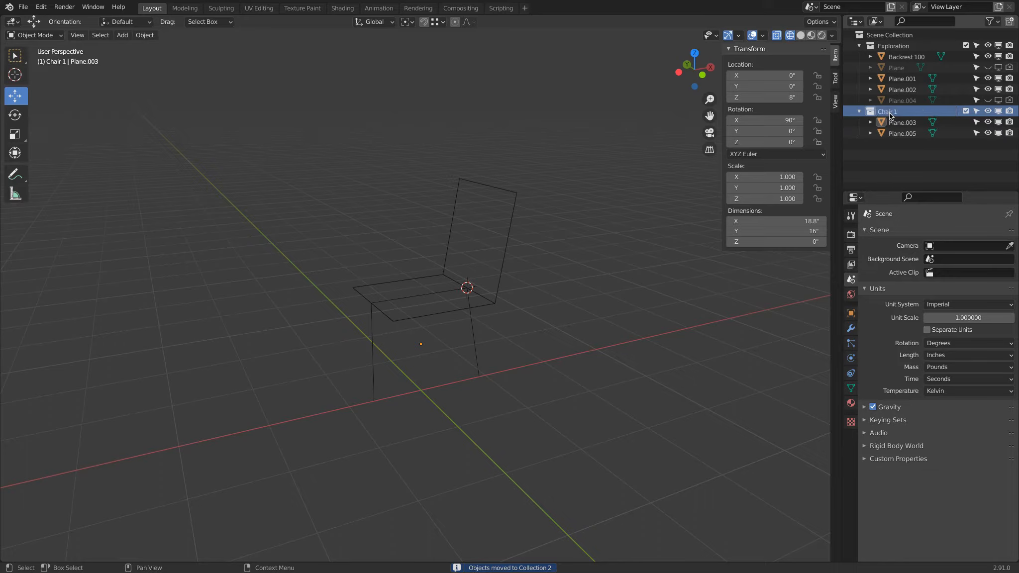
In Edit Mode on the Chair 1 seat plane, extrude its back edge up to the backrest's top, about 15.8 in high
left_click(966, 45)
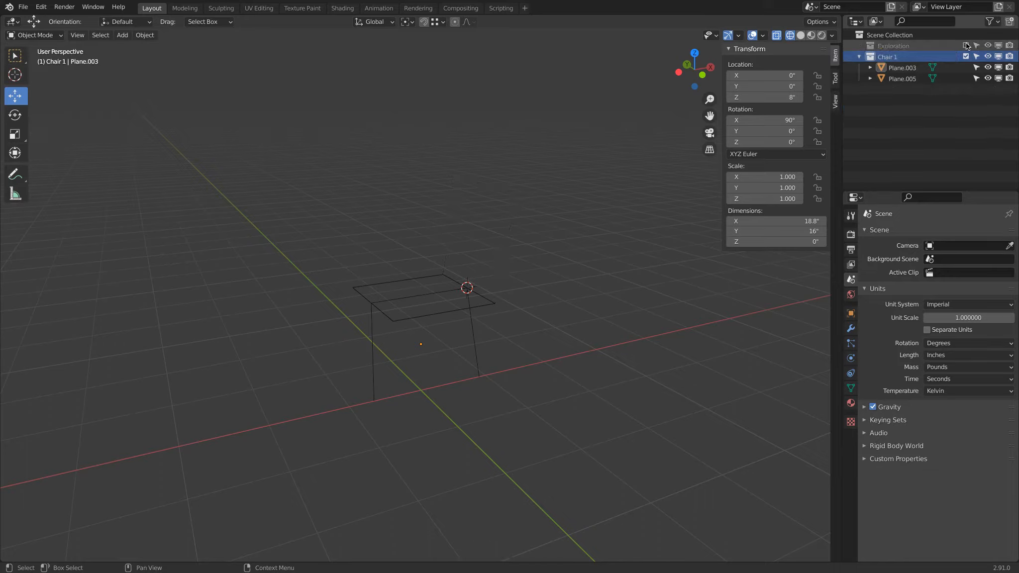
left_click(966, 45)
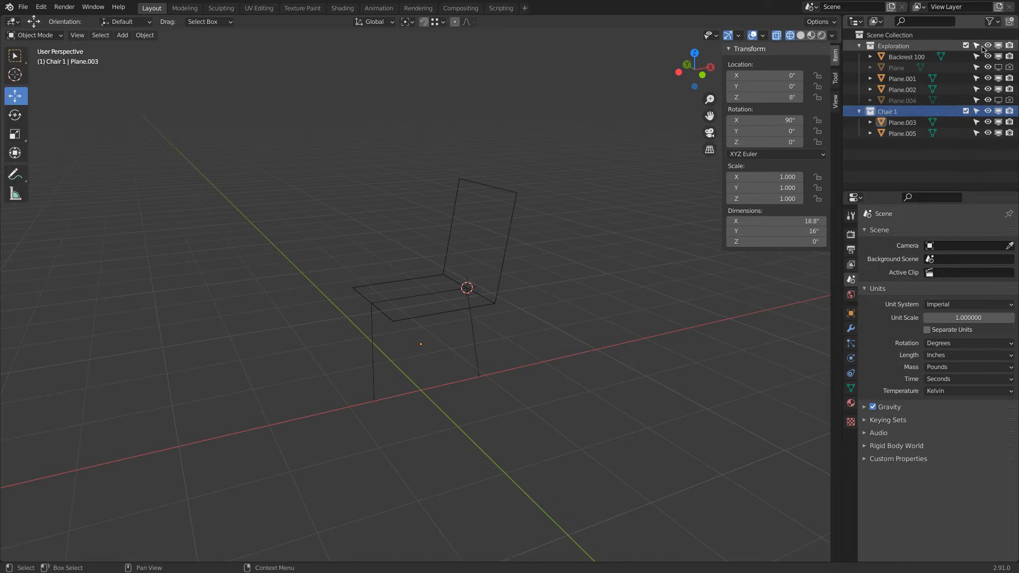
left_click(902, 122)
left_click(910, 134)
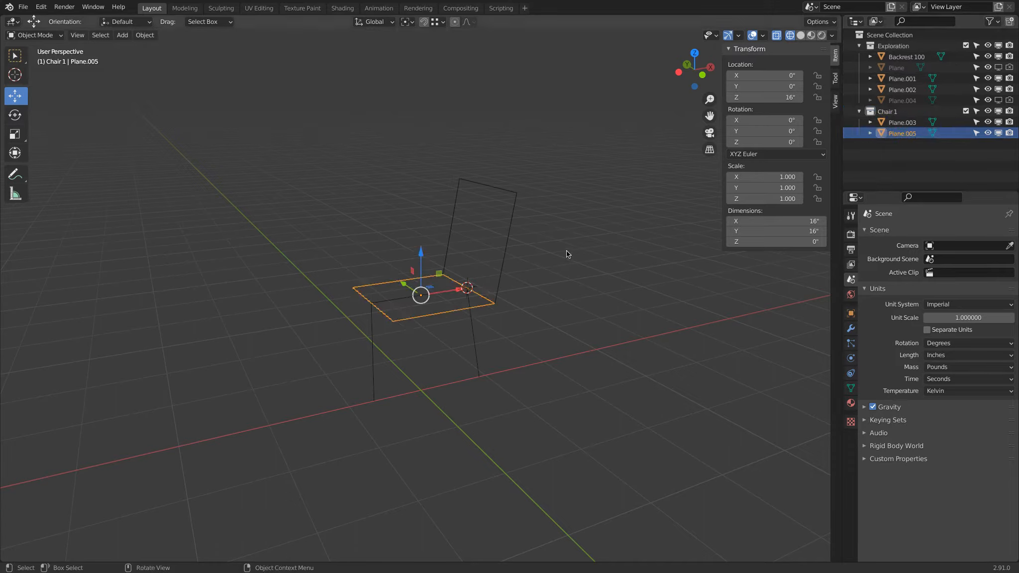
left_click(30, 36)
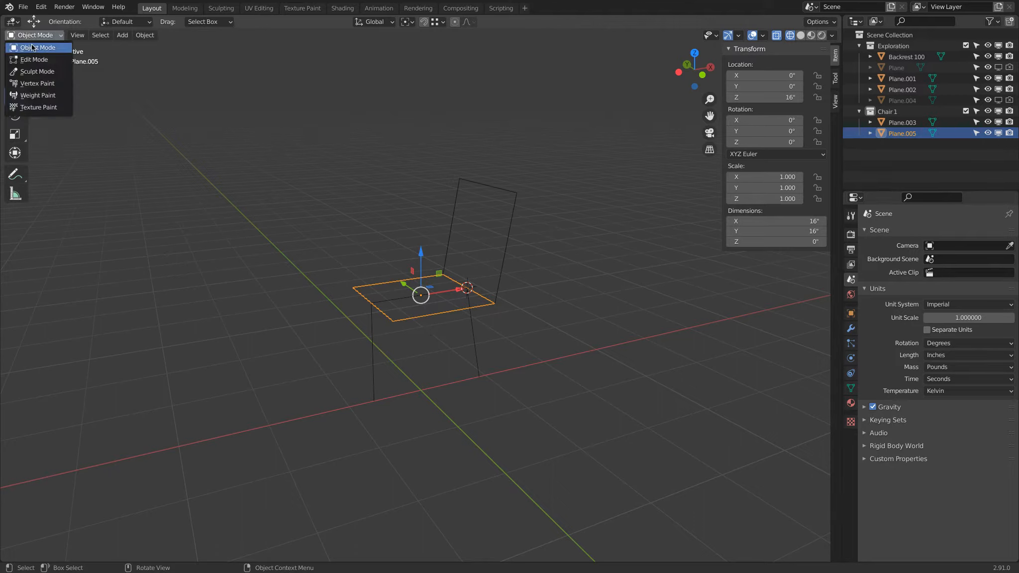
left_click(37, 59)
key("F3")
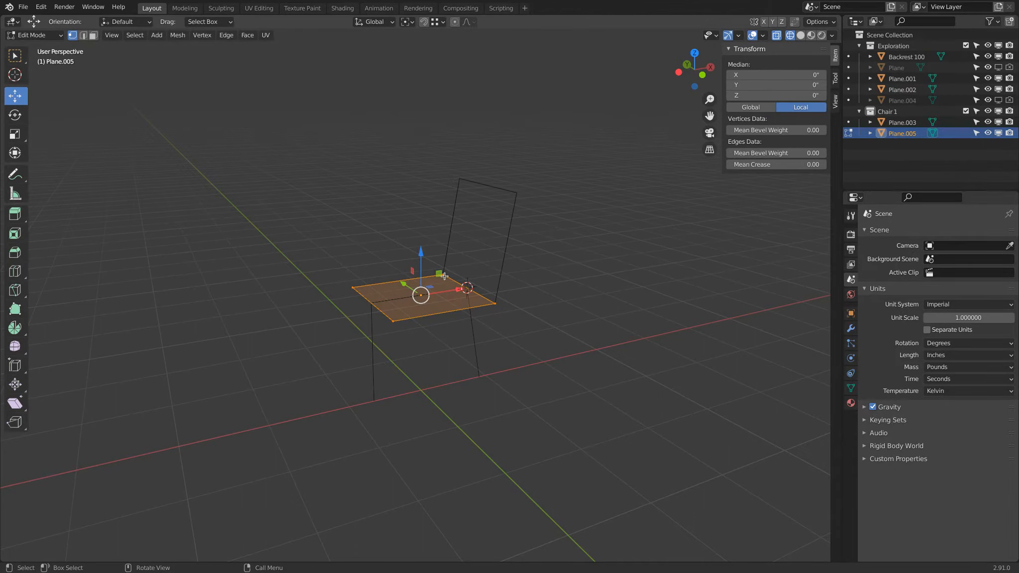
left_click(445, 275)
left_click(494, 303, "shift")
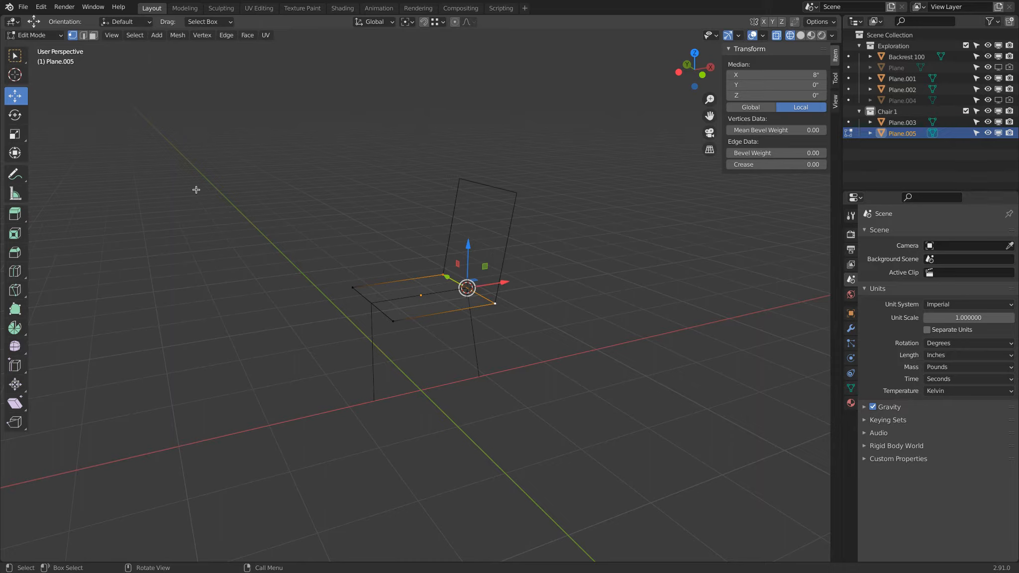
key("e")
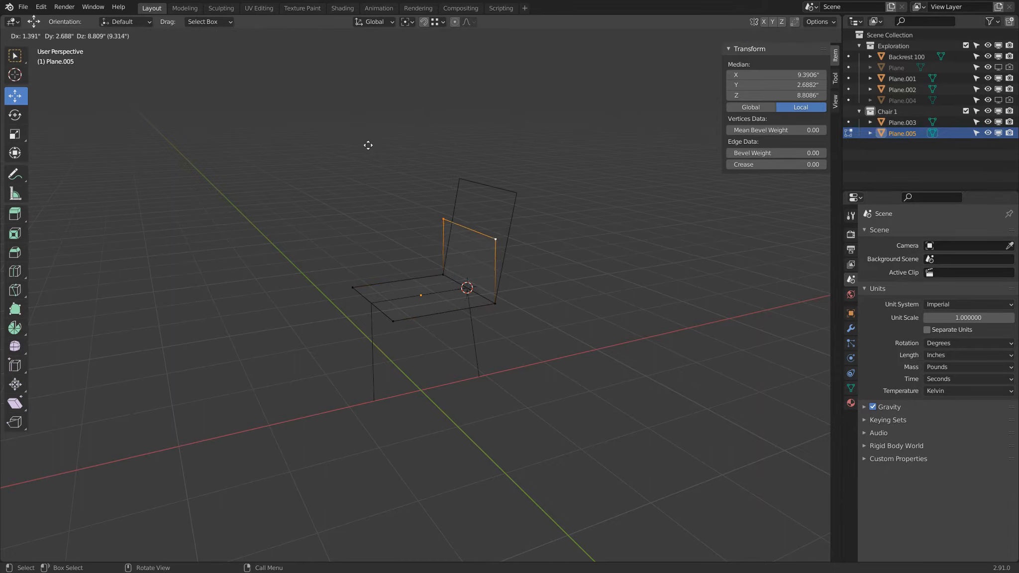
key("ctrl")
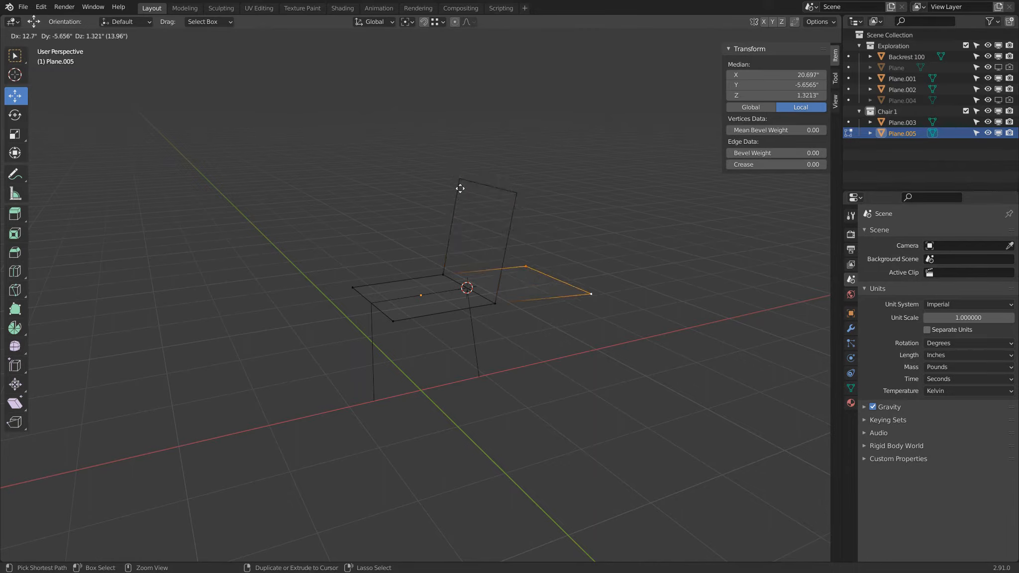
left_click(457, 188)
mouse_move(536, 206)
middle_mouse_down()
mouse_move(421, 202)
mouse_move(553, 201)
middle_mouse_up()
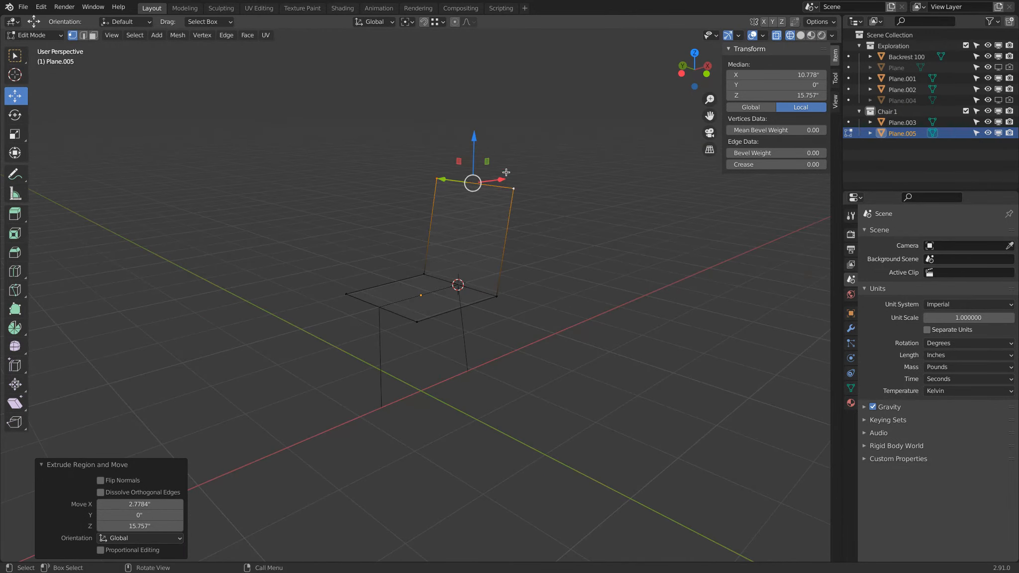
Extrude the seat plane's front edge 2 in straight down
left_click(347, 295)
left_click(418, 333, "shift")
left_click(706, 73)
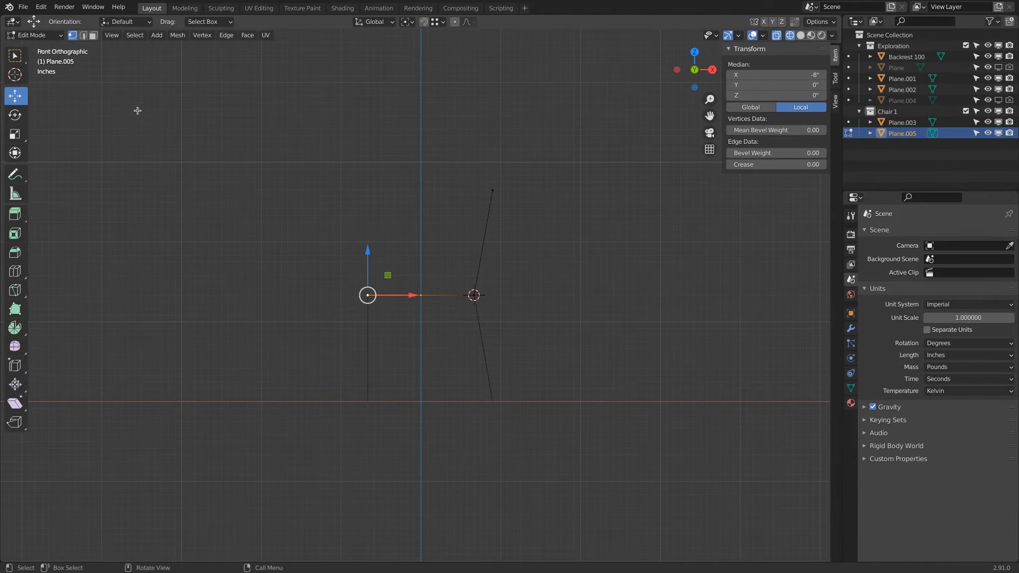
key("g")
key("z")
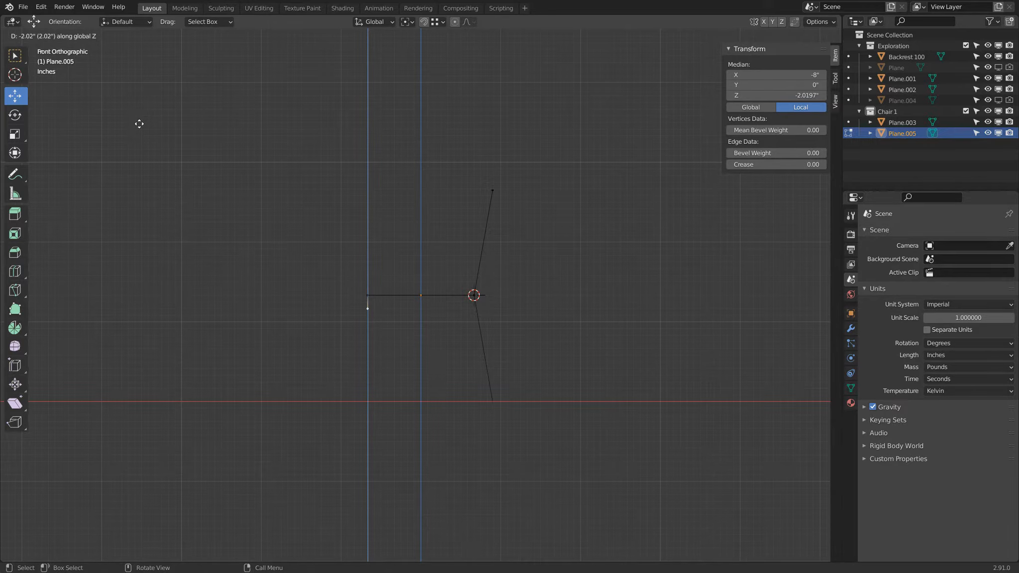
type("-2")
key("Return")
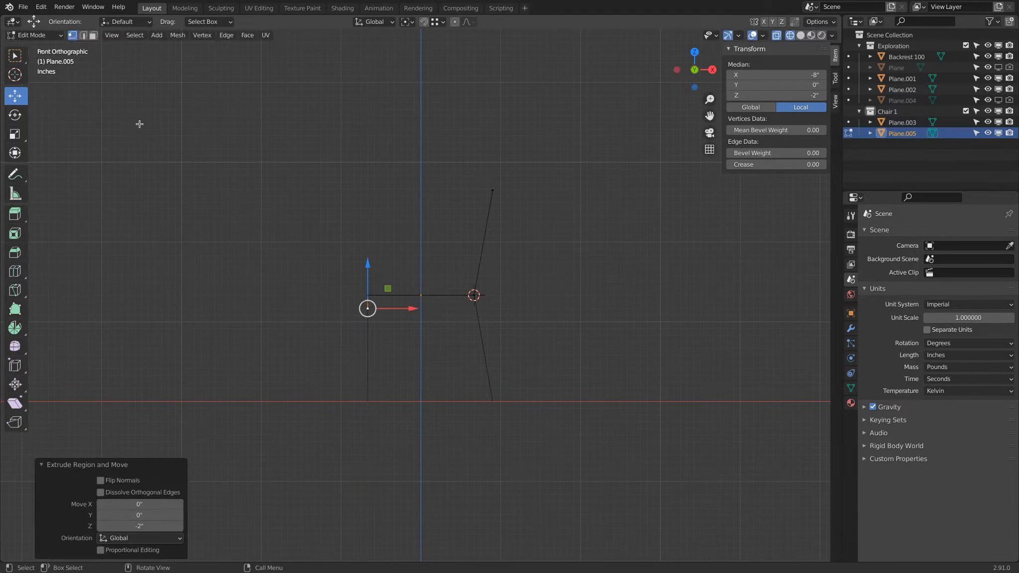
Exclude the Exploration collection from the view layer
scroll(369, 284, "up", 7)
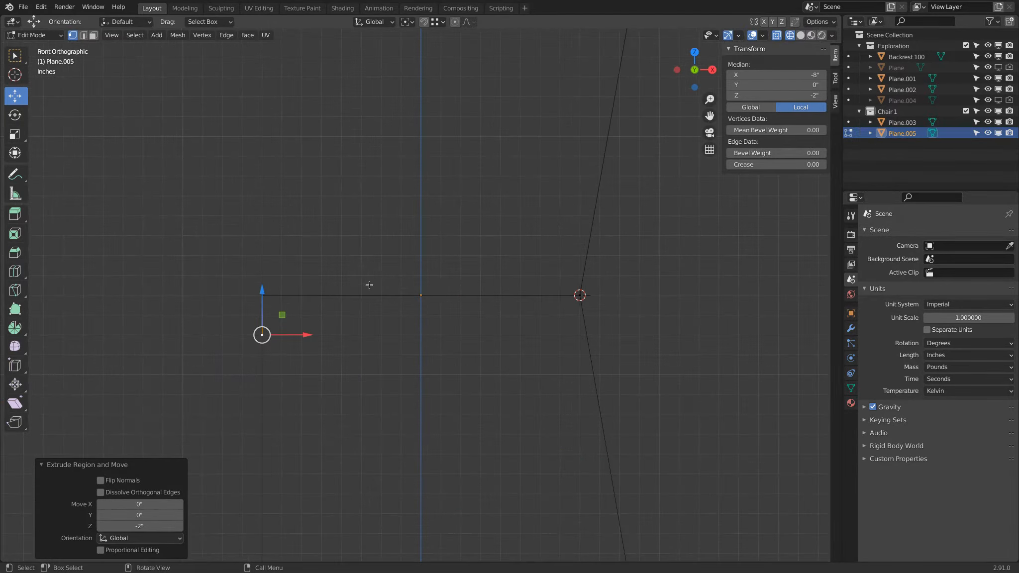
scroll(369, 286, "down", 3)
middle_click_drag(370, 287, 410, 280)
key("alt+z")
middle_click_drag(387, 243, 700, 221)
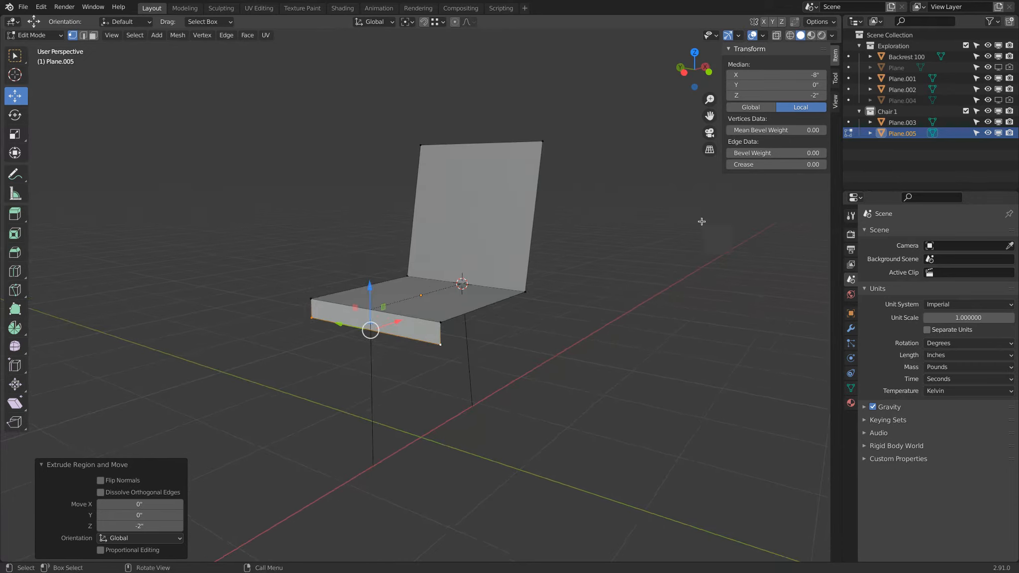
left_click(966, 45)
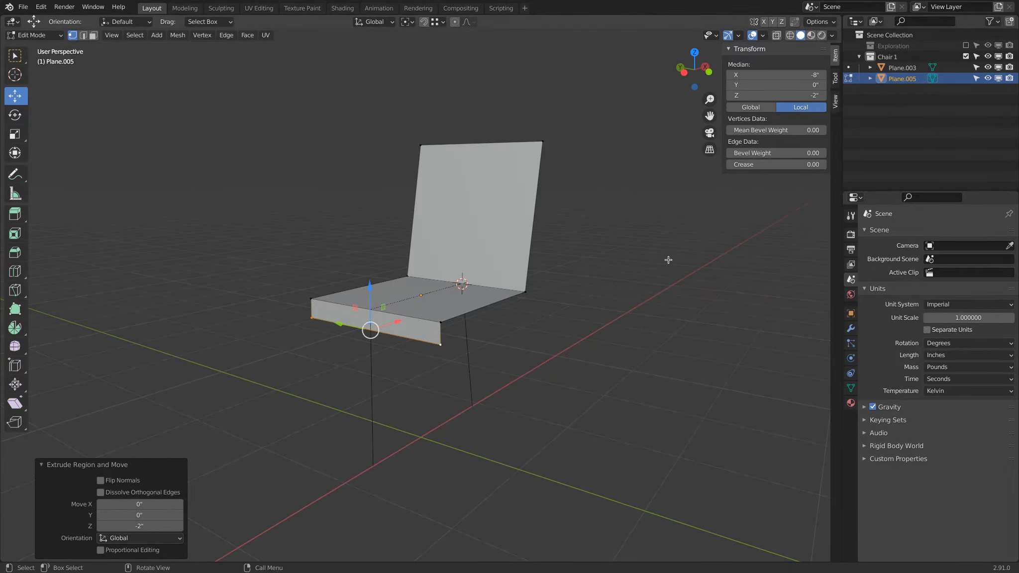
Set the bevel weight of the seat's front and back bend edges to 1
middle_click_drag(660, 264, 617, 276)
left_click(83, 35)
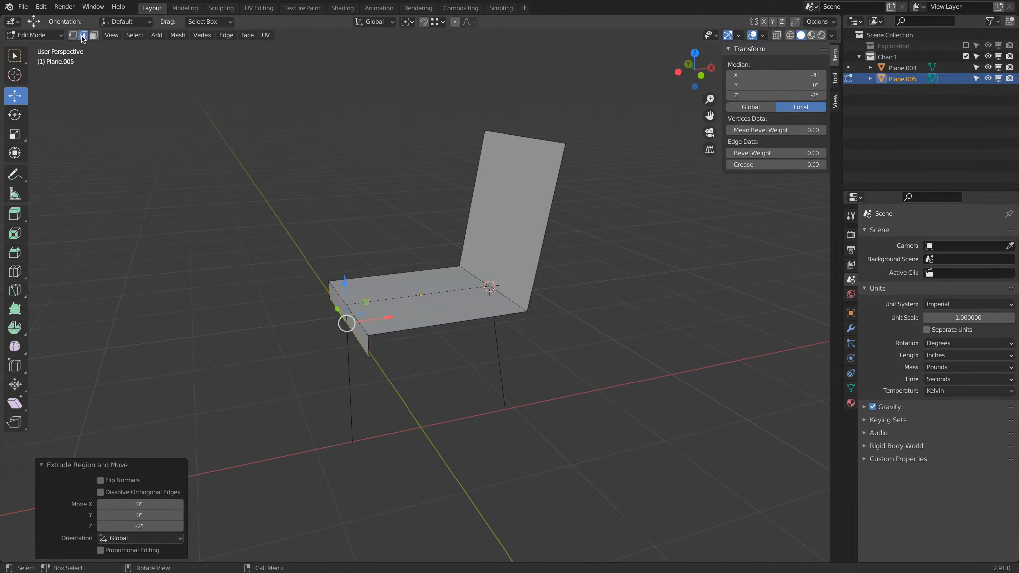
left_click(337, 291)
left_click(500, 299, "shift")
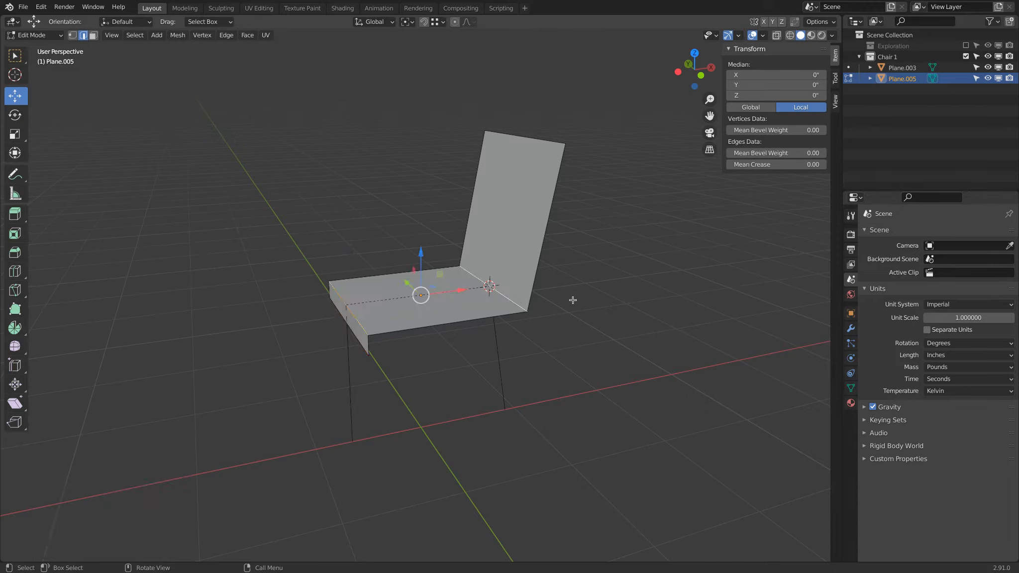
left_click(797, 153)
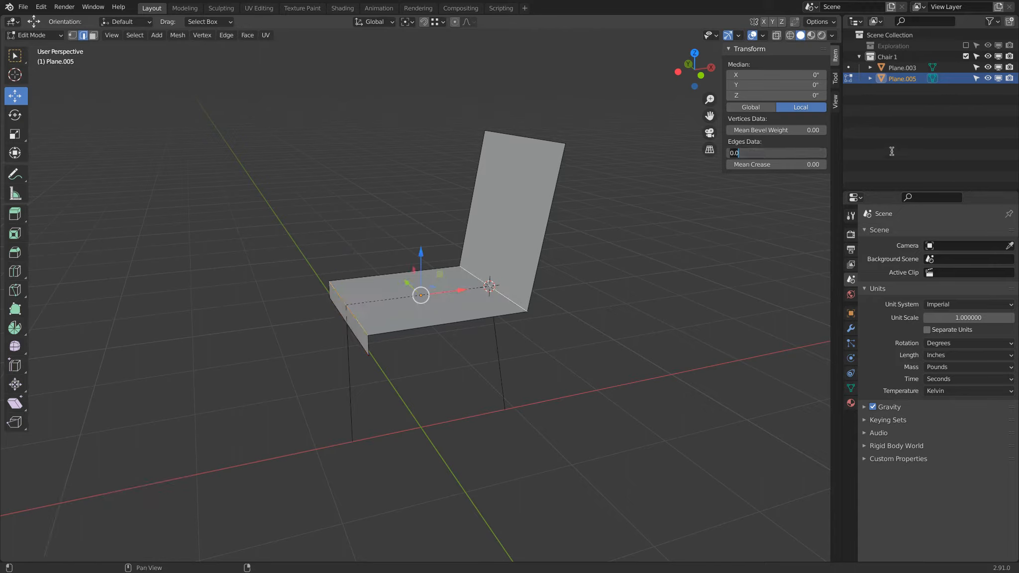
type("1")
key("Return")
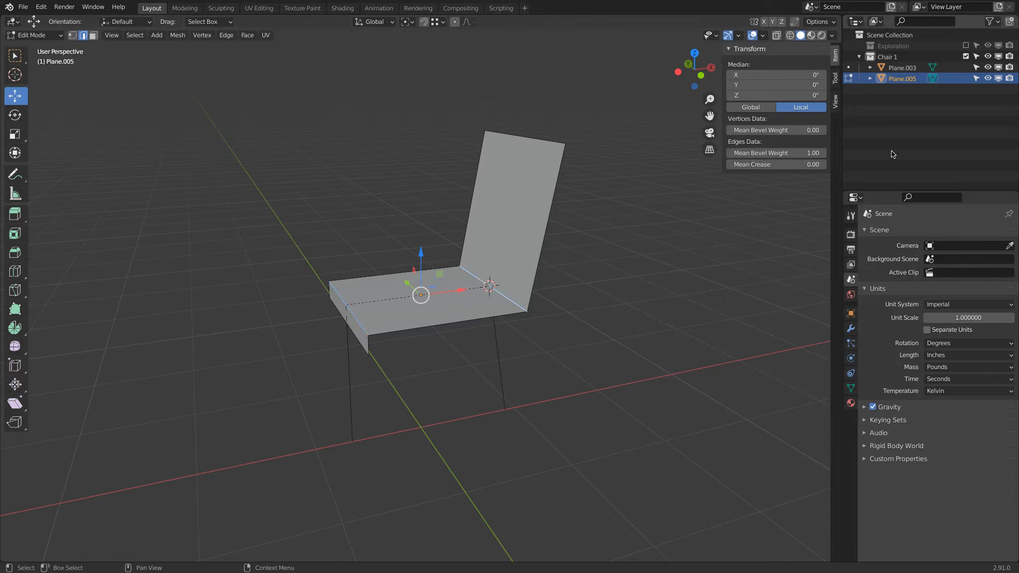
Add a Bevel modifier to the seat with a 2 in amount and 10 segments
left_click(851, 328)
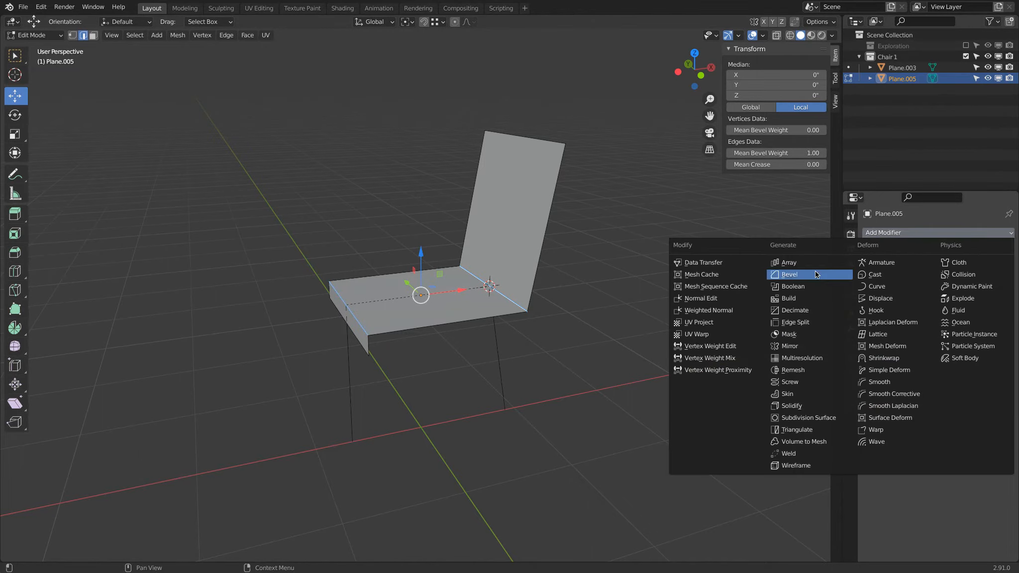
left_click(815, 272)
left_click(954, 291)
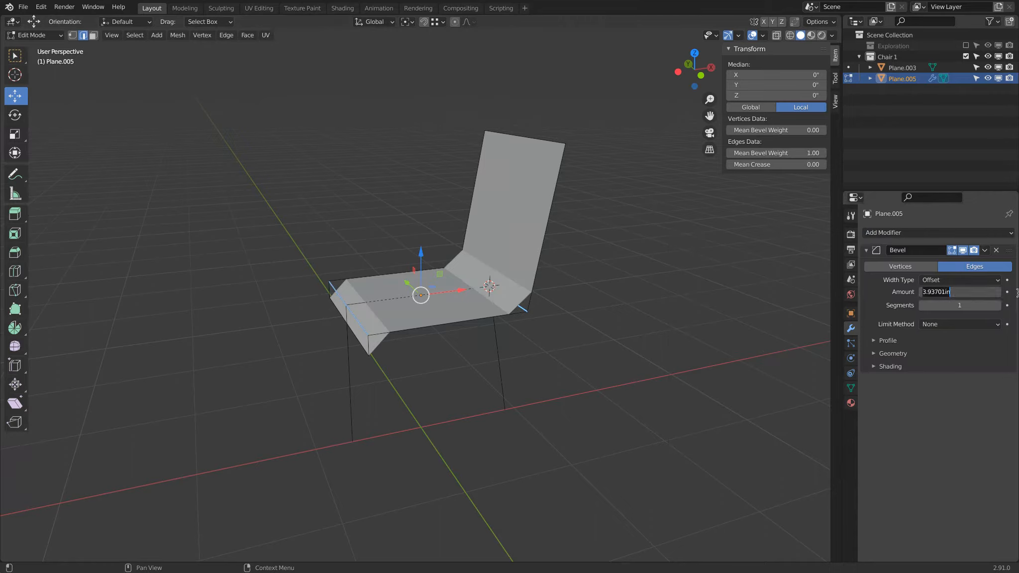
type("2")
key("Return")
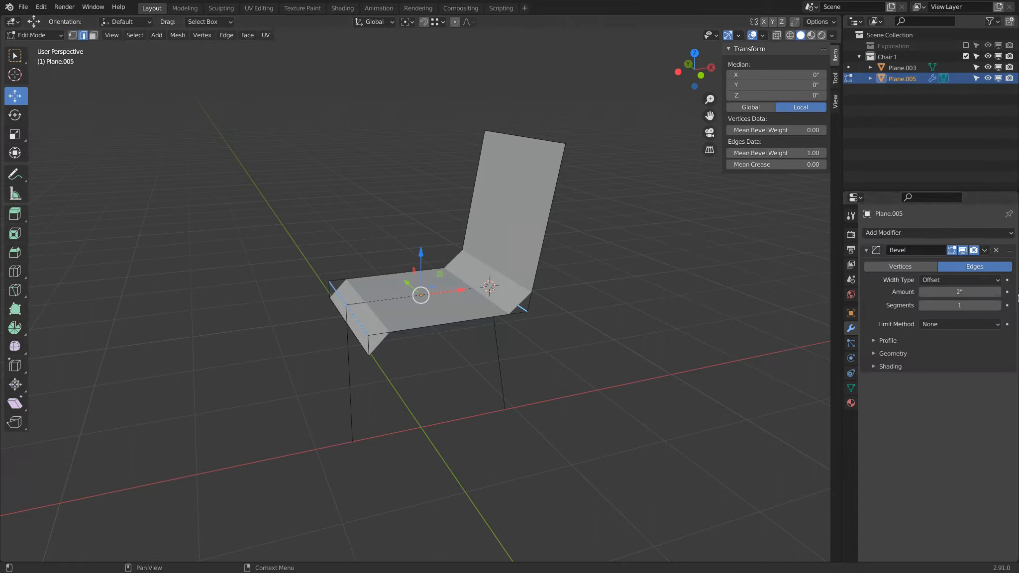
left_click(951, 304)
type("10")
key("Return")
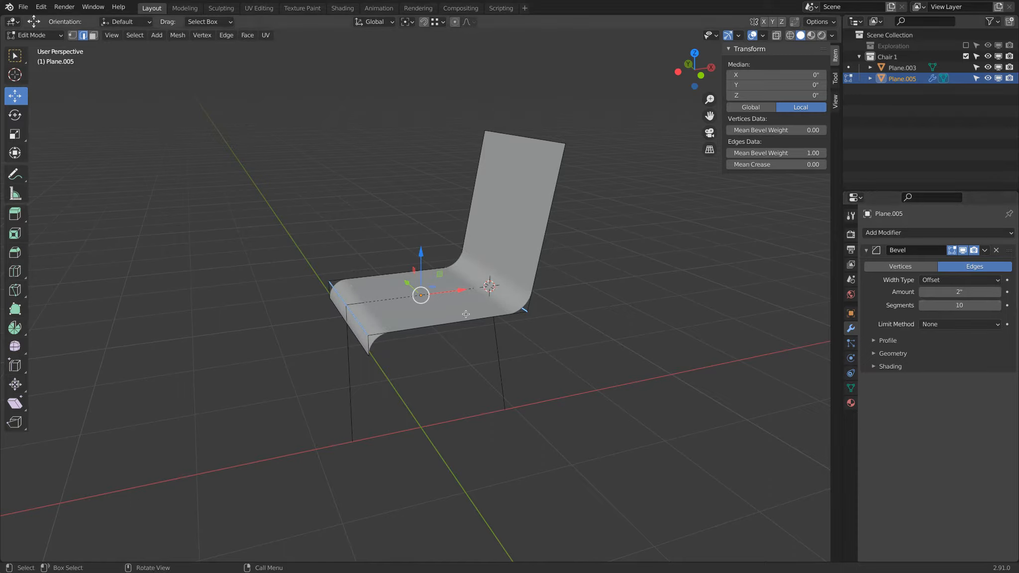
Add a Solidify modifier with a thickness of 0.5 in
middle_click_drag(455, 295, 473, 280)
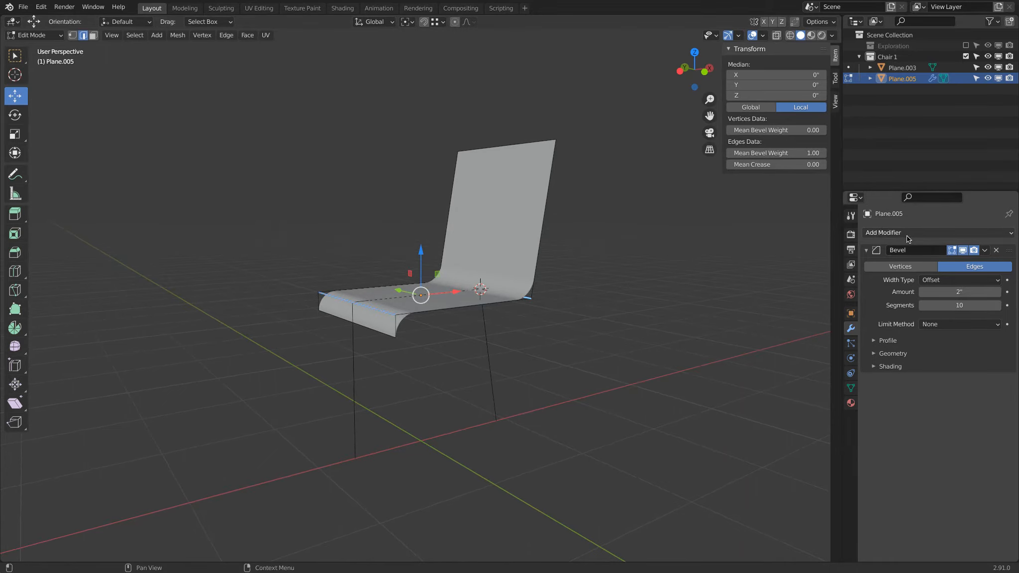
middle_click_drag(644, 204, 610, 201)
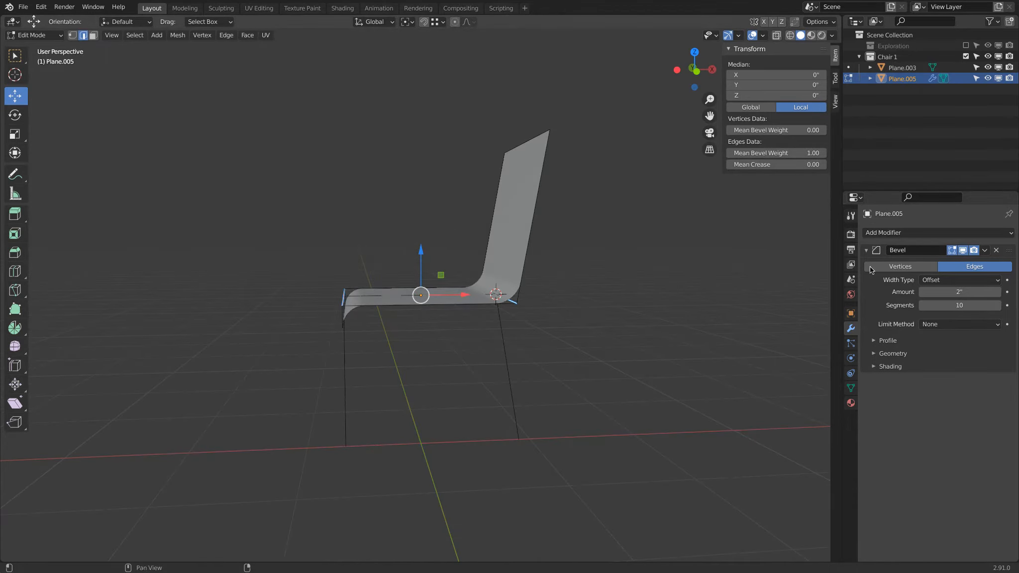
left_click(904, 233)
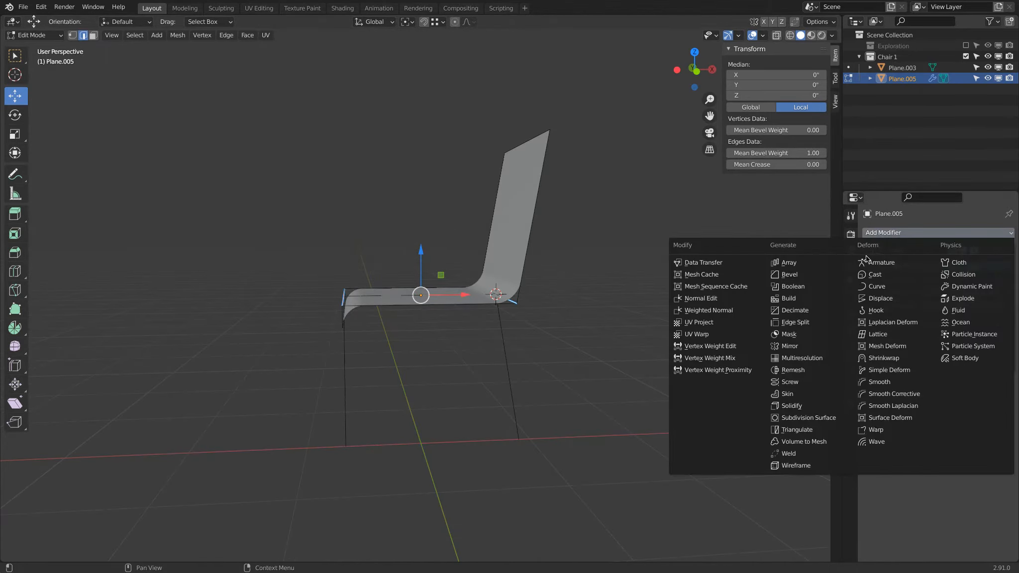
left_click(810, 406)
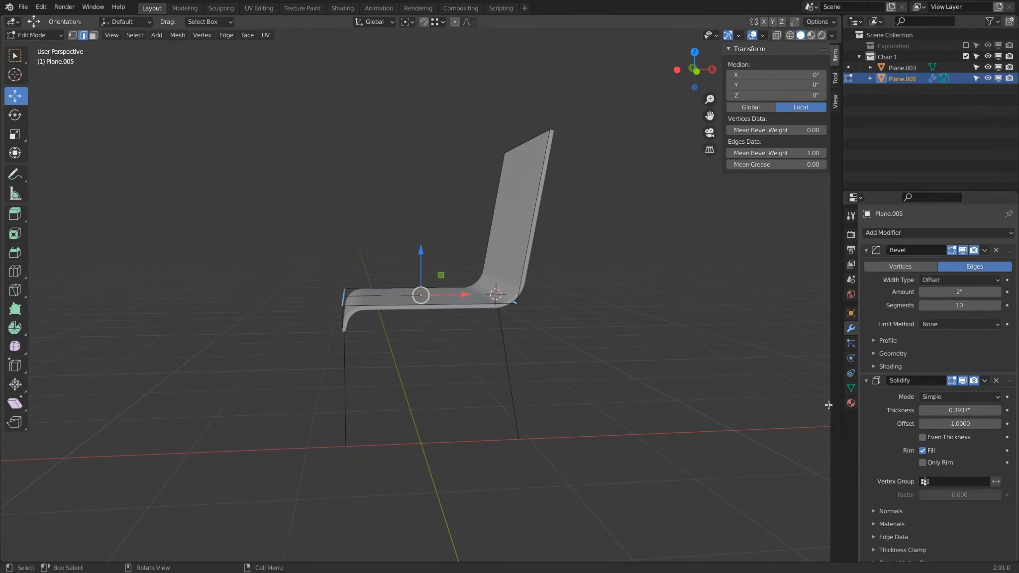
left_click(947, 412)
type(".5")
key("Return")
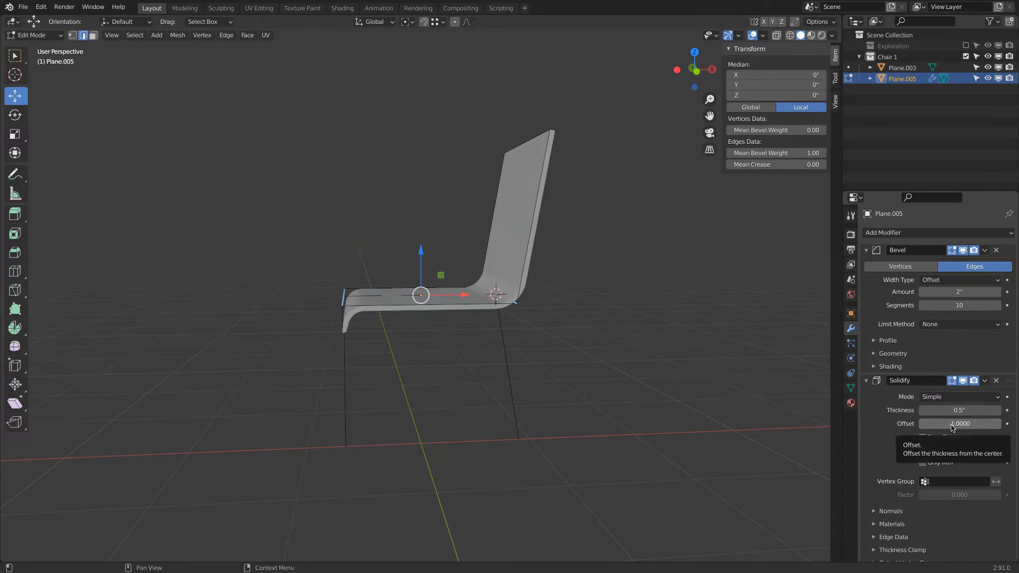
Set the Solidify modifier's mode to Complex and return to Object Mode
middle_click_drag(719, 445, 769, 426)
left_click(949, 398)
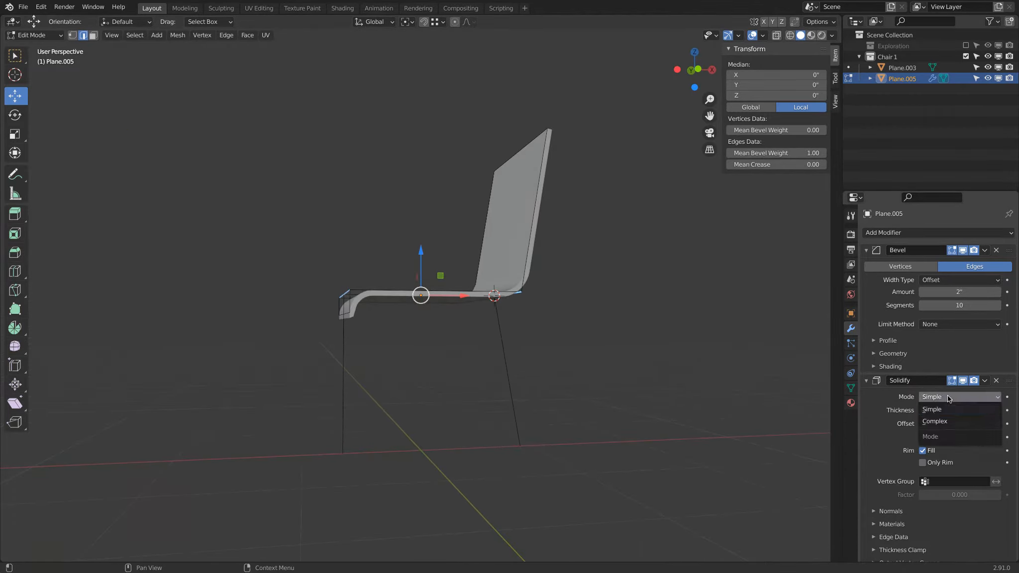
left_click(935, 421)
scroll(388, 331, "up", 5)
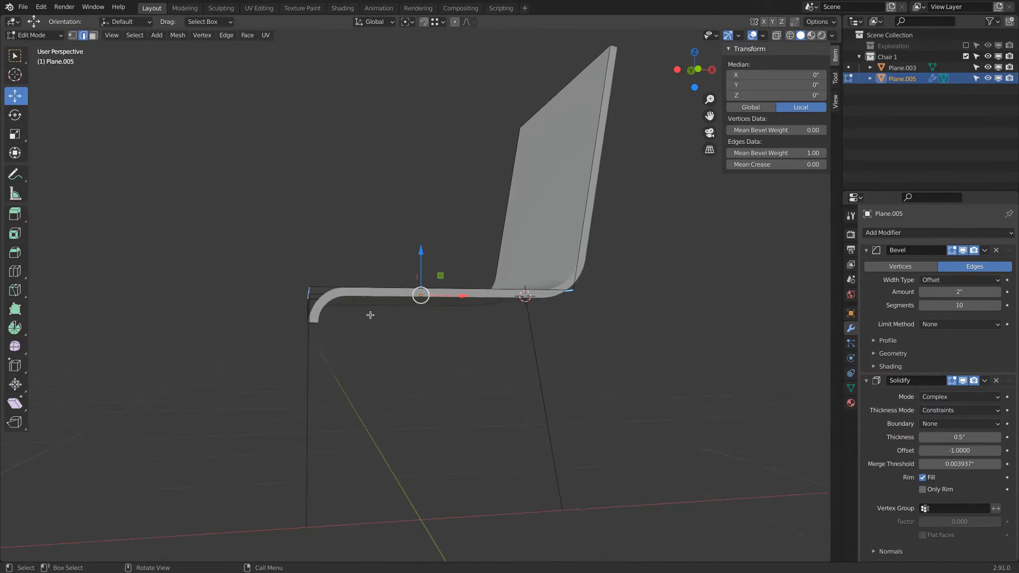
left_click(934, 395)
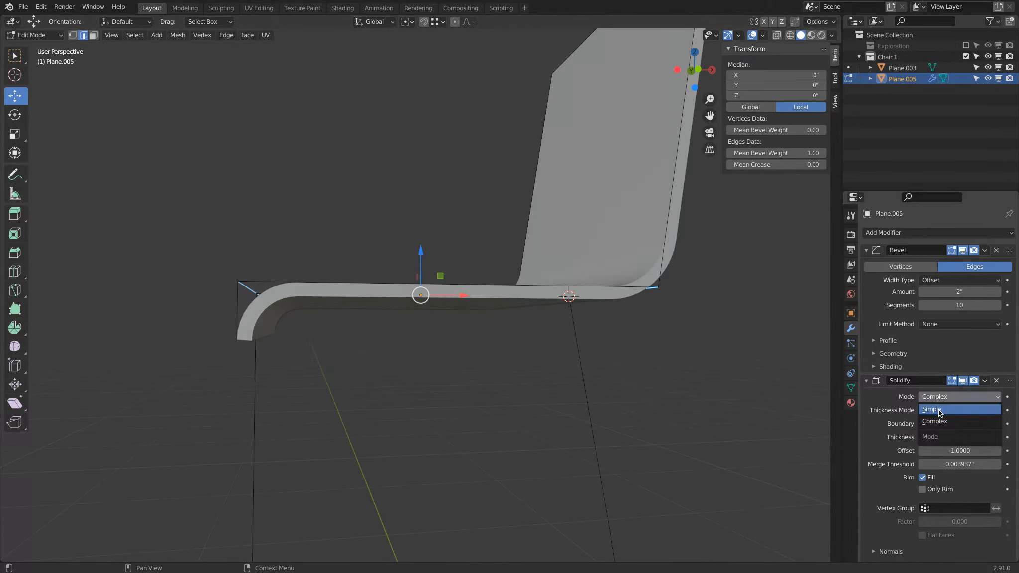
left_click(934, 409)
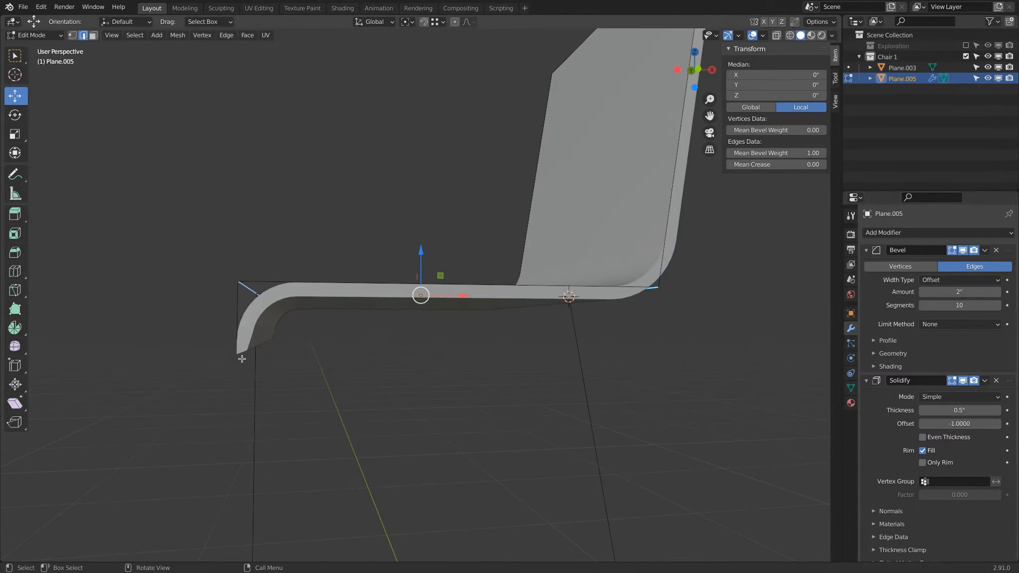
left_click(946, 396)
left_click(947, 423)
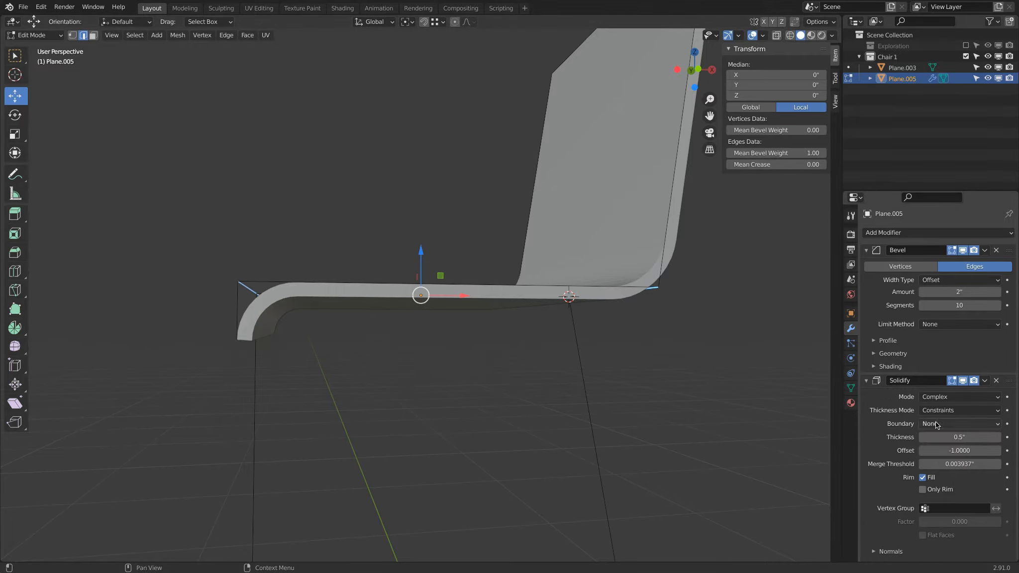
middle_click_drag(419, 369, 456, 363)
left_click(35, 35)
left_click(31, 48)
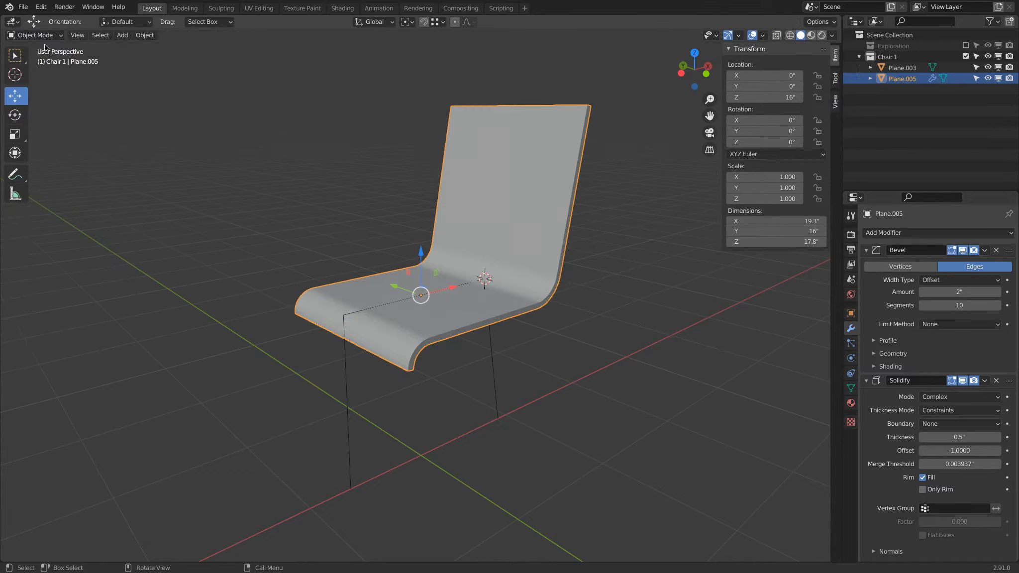
Shade the seat smooth and enable Auto Smooth in its normals settings
right_click(524, 140)
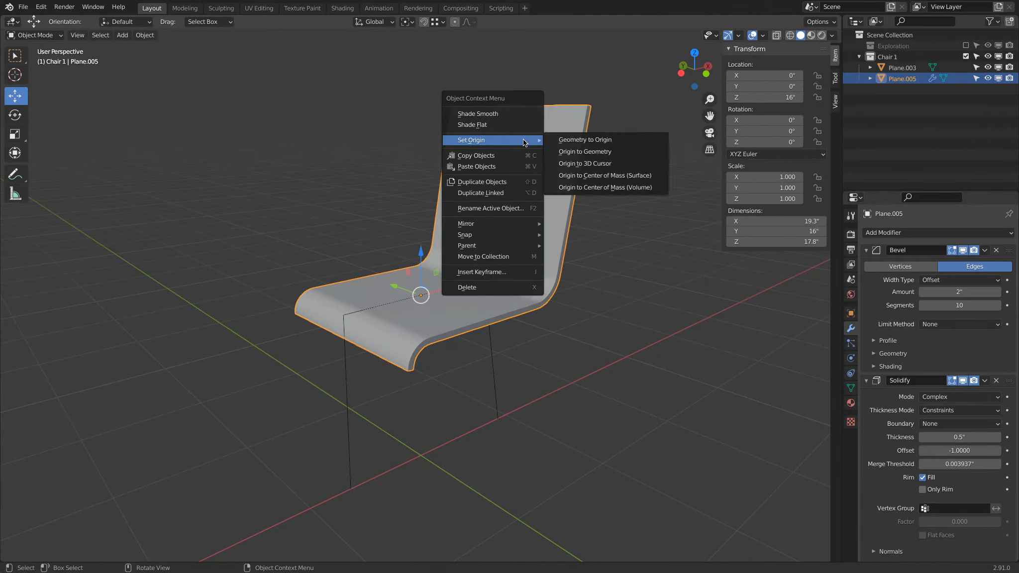
left_click(509, 113)
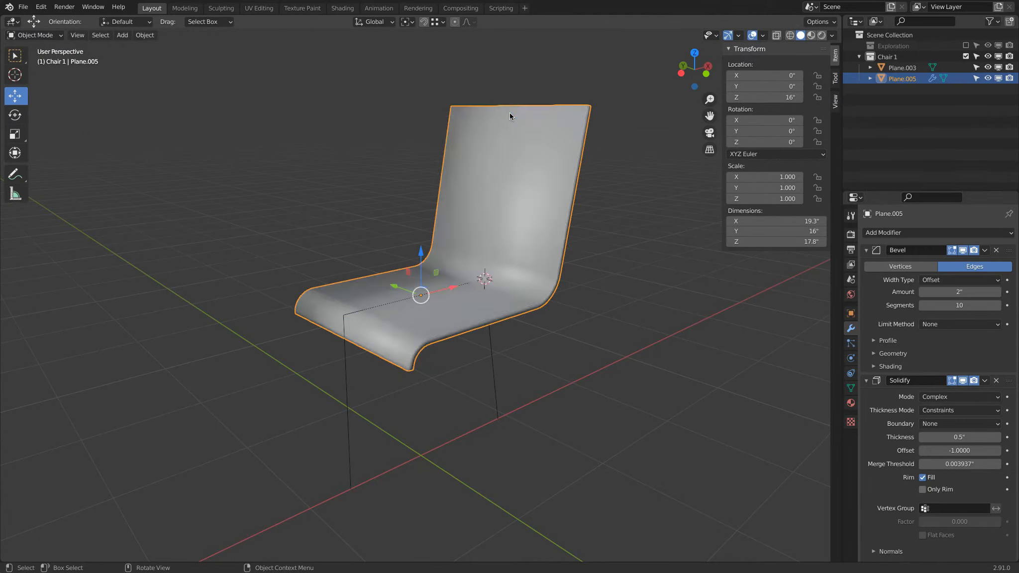
left_click(851, 388)
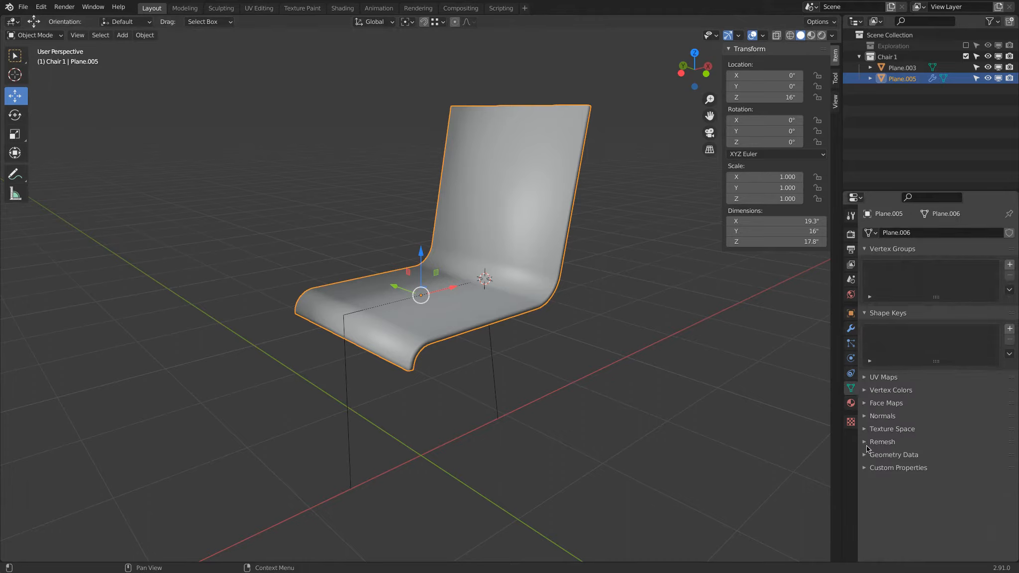
left_click(878, 416)
left_click(924, 432)
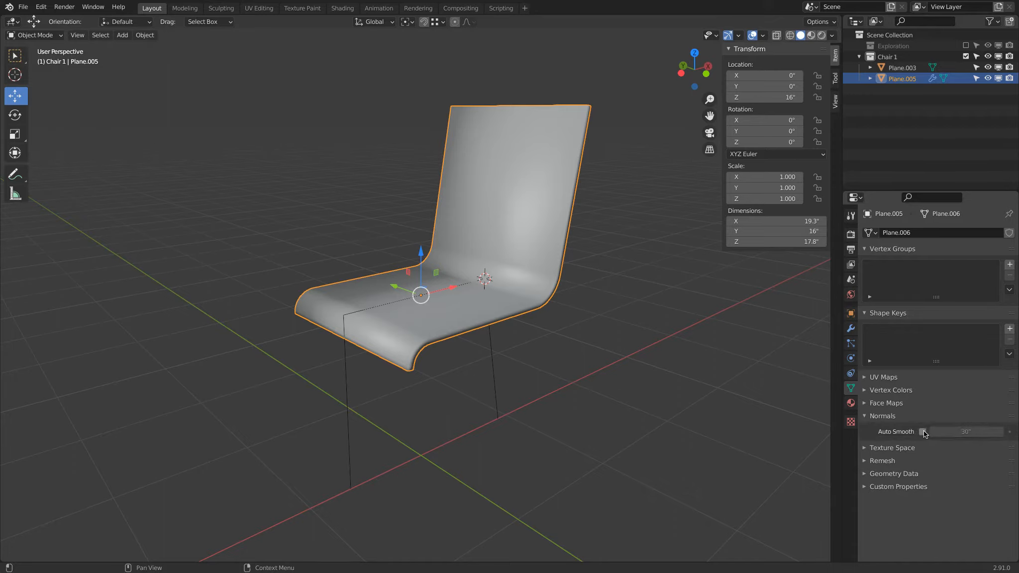
Select the legs object and snap the 3D cursor to the world origin
mouse_move(672, 369)
middle_mouse_down()
mouse_move(656, 308)
mouse_move(528, 302)
mouse_move(715, 345)
mouse_move(697, 352)
middle_mouse_up()
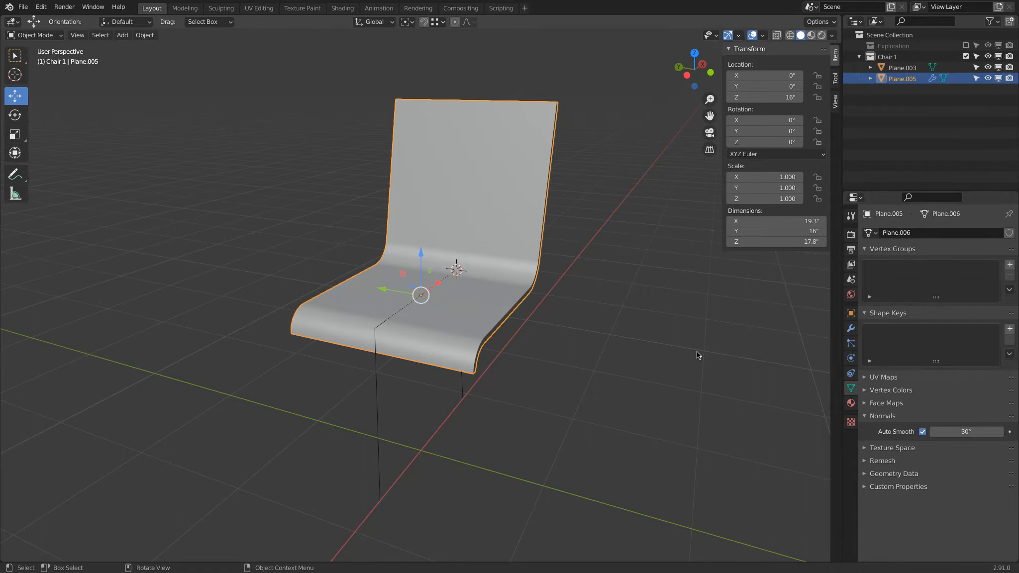
middle_click_drag(697, 351, 567, 312)
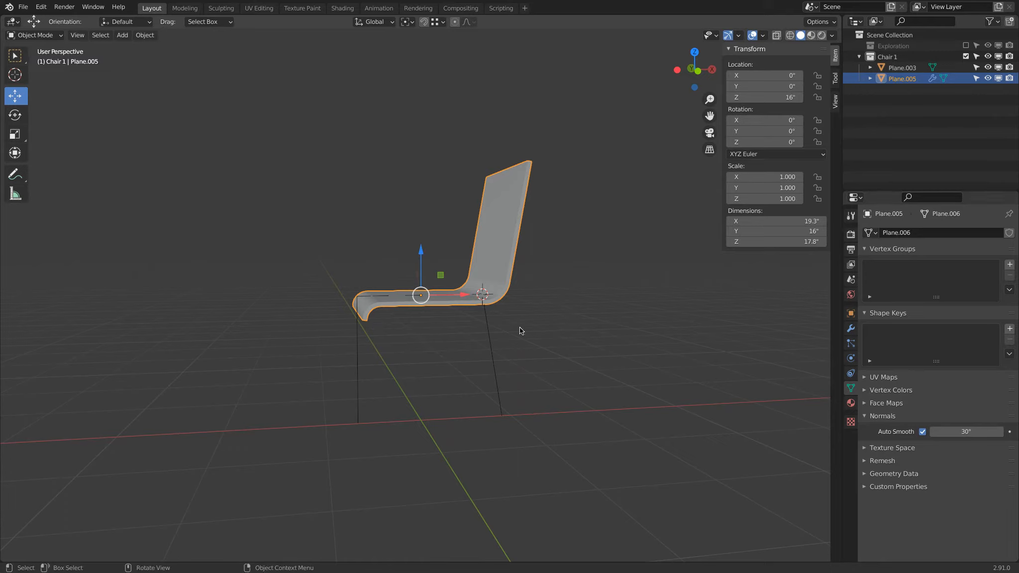
left_click(489, 330)
middle_click_drag(488, 330, 502, 353)
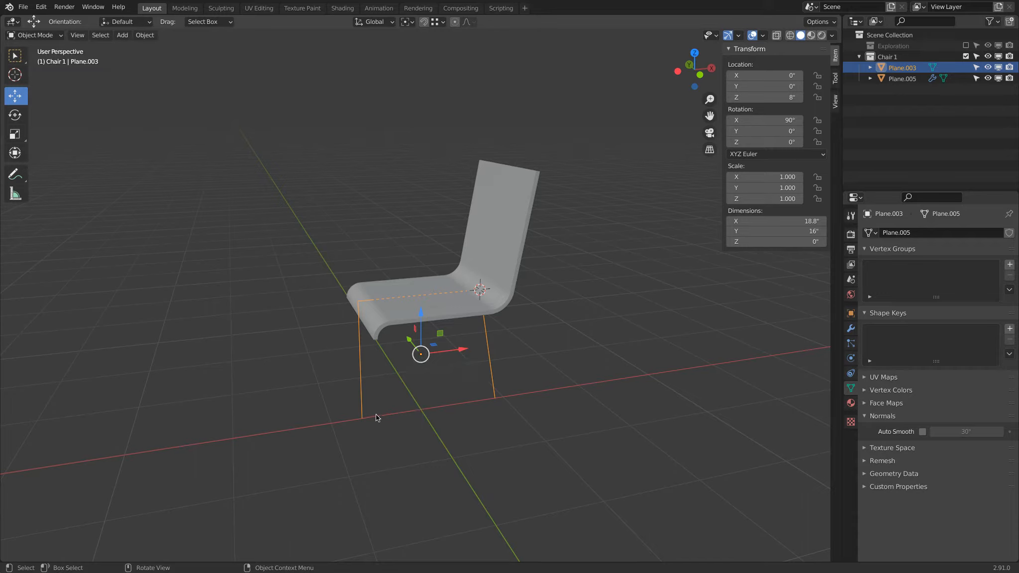
key("shift+s")
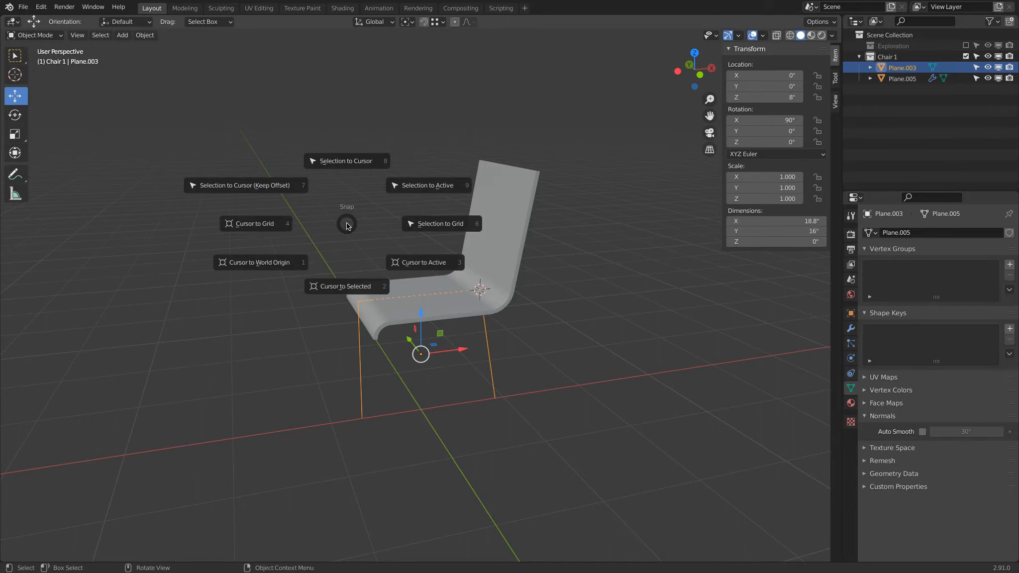
left_click(288, 264)
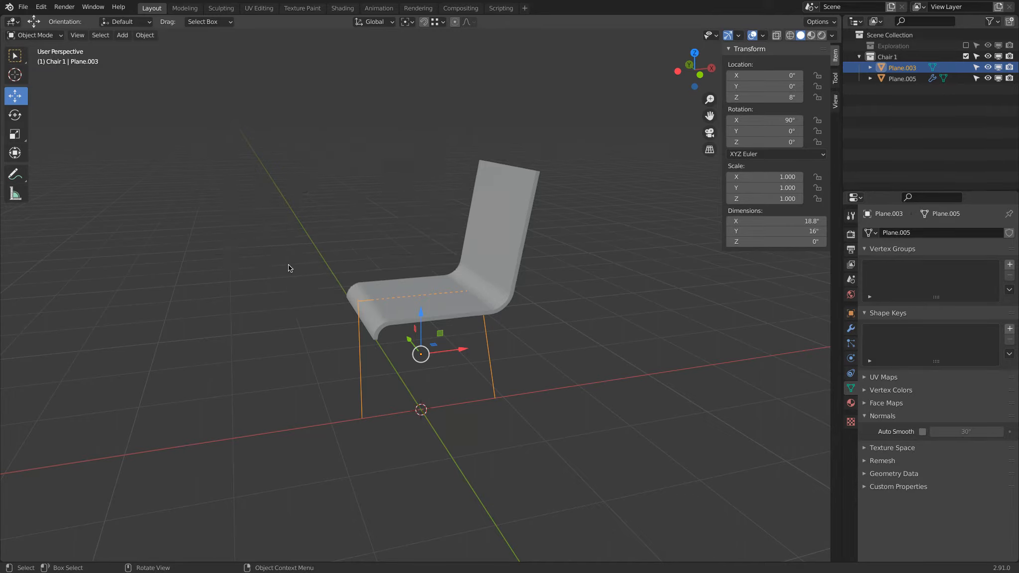
Set the legs' origin to the 3D cursor
right_click(359, 359)
mouse_move(345, 387)
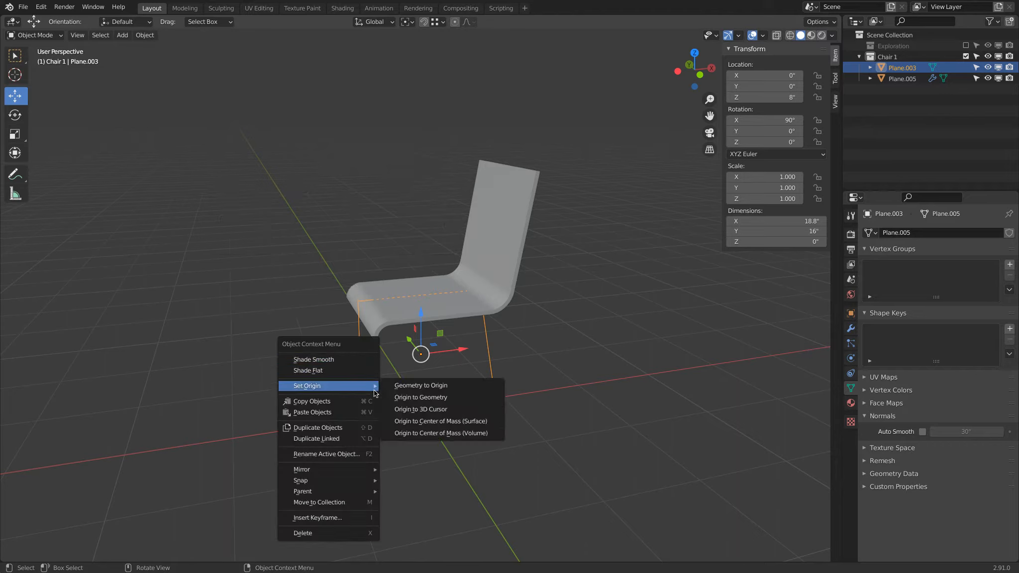
left_click(450, 411)
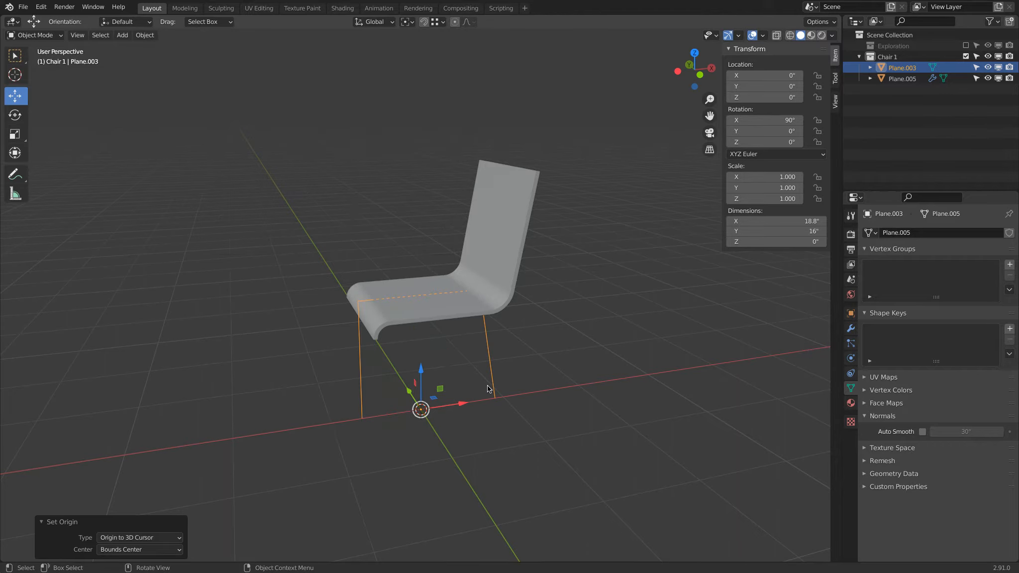
In Edit Mode, select the legs' two top corner vertices and set their mean bevel weight to 1
left_click(32, 35)
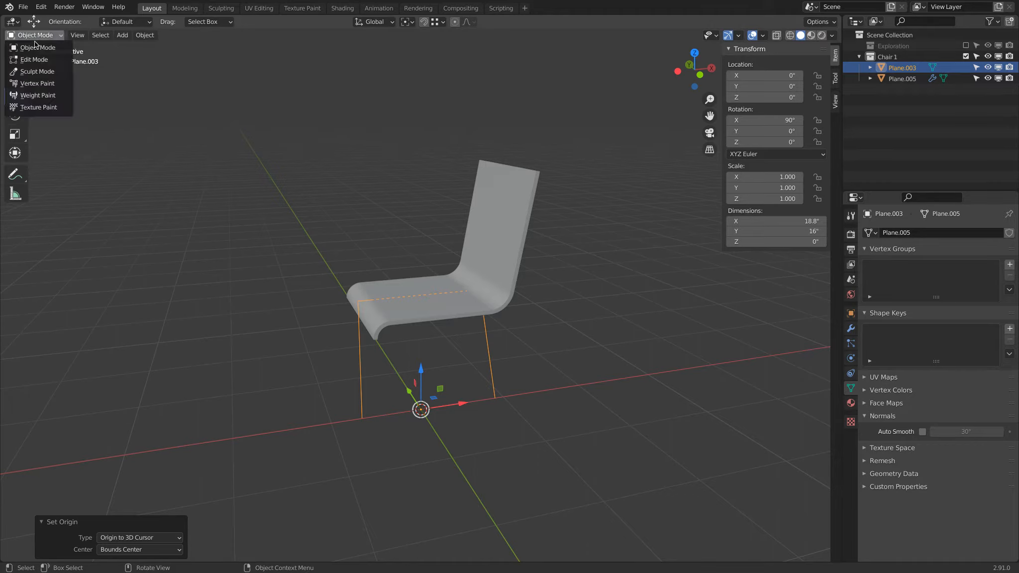
left_click(43, 60)
left_click(72, 36)
left_click(358, 301)
left_click(504, 292, "shift")
middle_click_drag(504, 292, 534, 284)
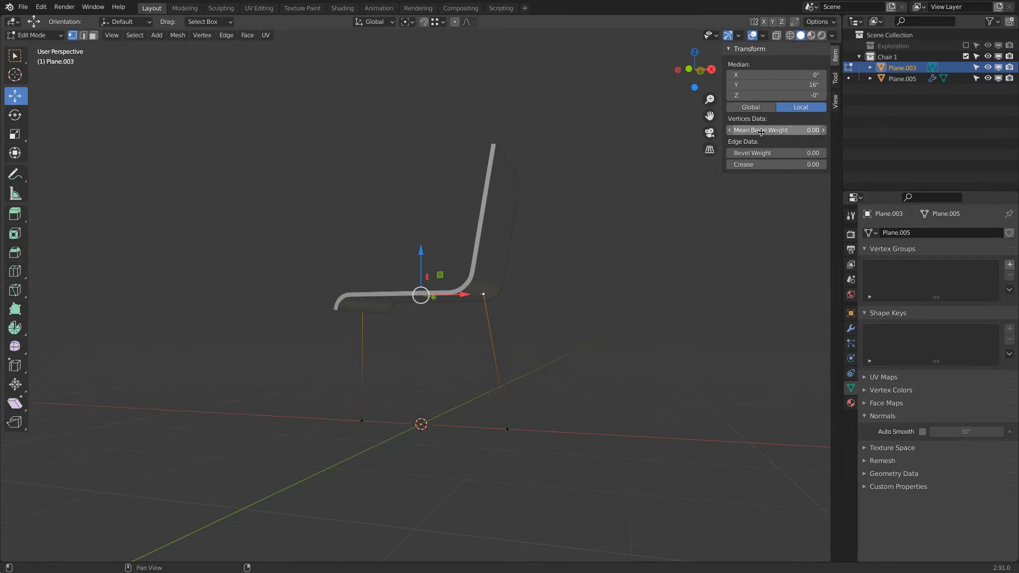
left_click_drag(761, 132, 1017, 123)
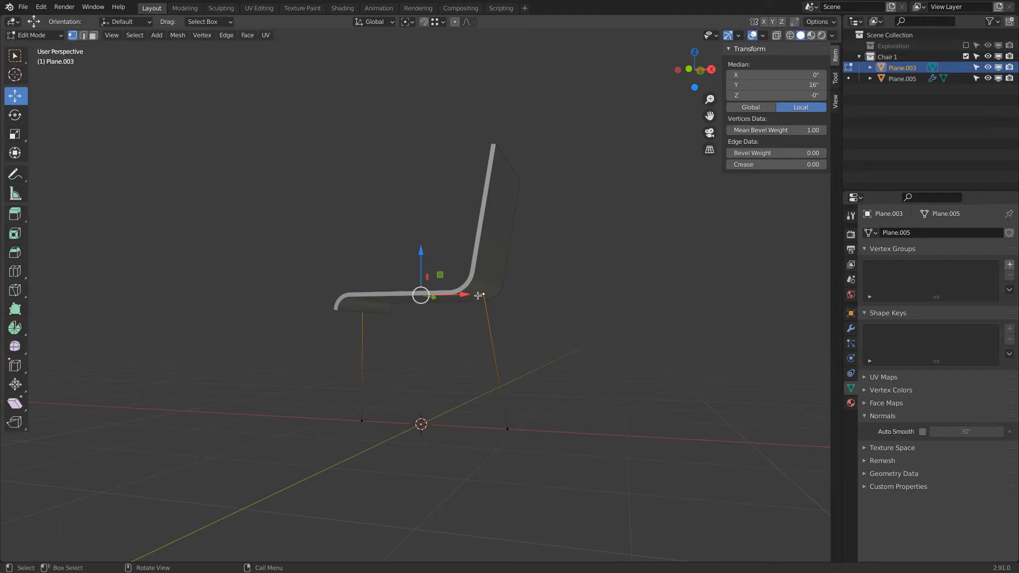
Add a Bevel modifier to the legs with a 2 in amount and 10 segments
left_click(851, 328)
left_click(904, 237)
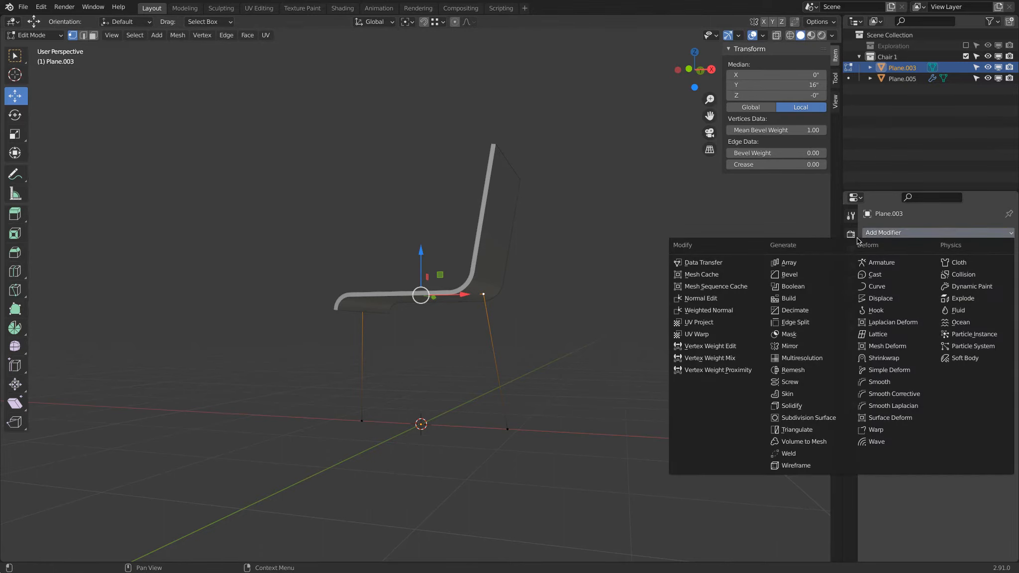
left_click(810, 273)
left_click(952, 292)
type("2")
key("Return")
left_click(960, 303)
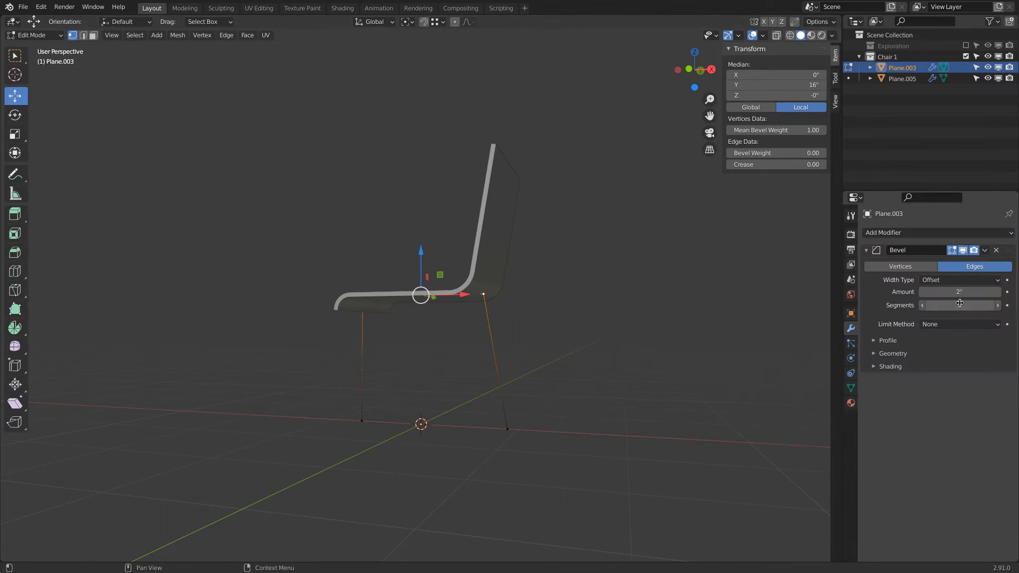
type("10")
key("Return")
Switch the legs' Bevel modifier to Vertices with the Weight limit method
left_click(912, 270)
left_click(961, 325)
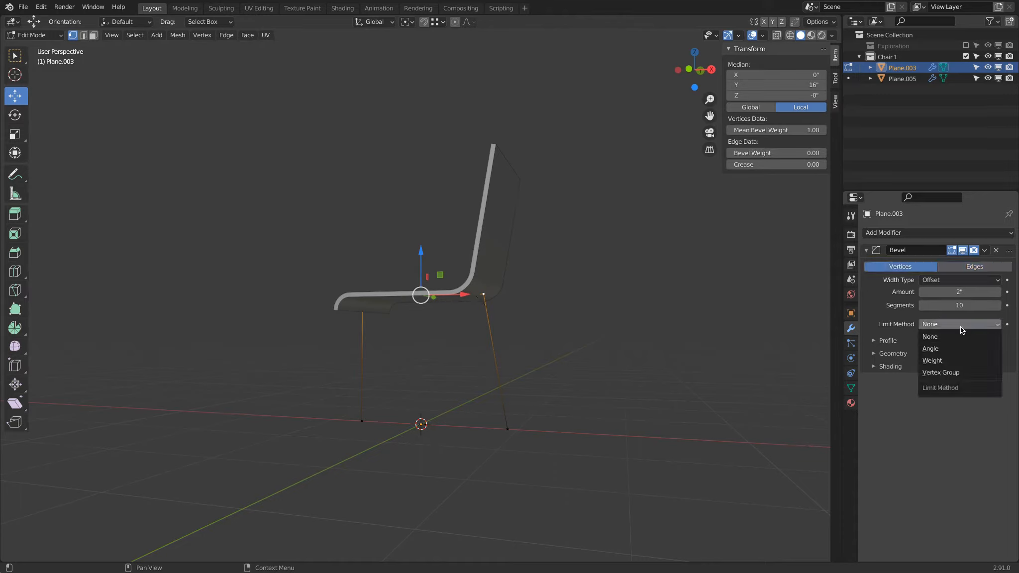
left_click(962, 361)
Add a Skin modifier to the legs
middle_click_drag(555, 316, 470, 283)
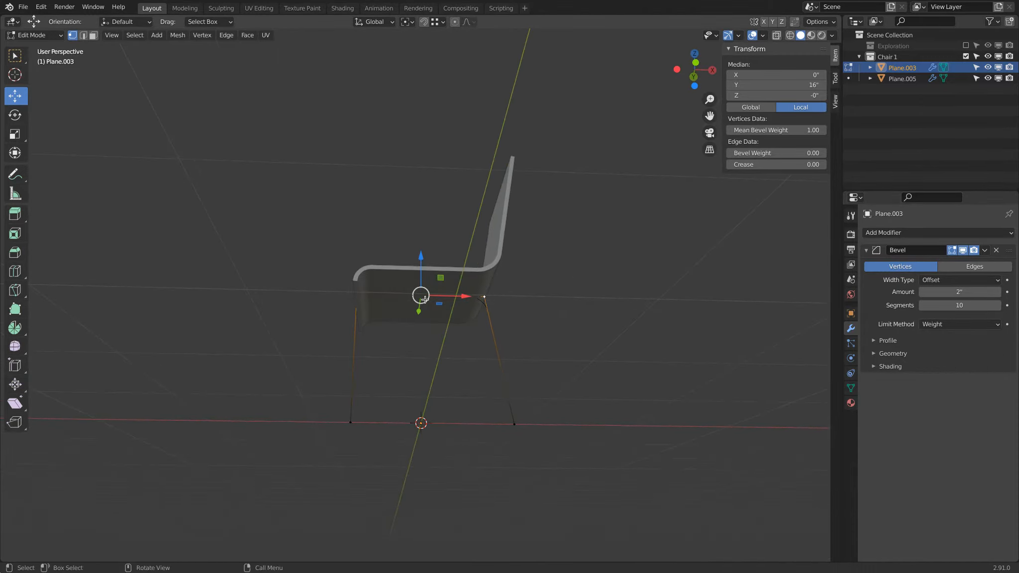
middle_click_drag(593, 182, 613, 221)
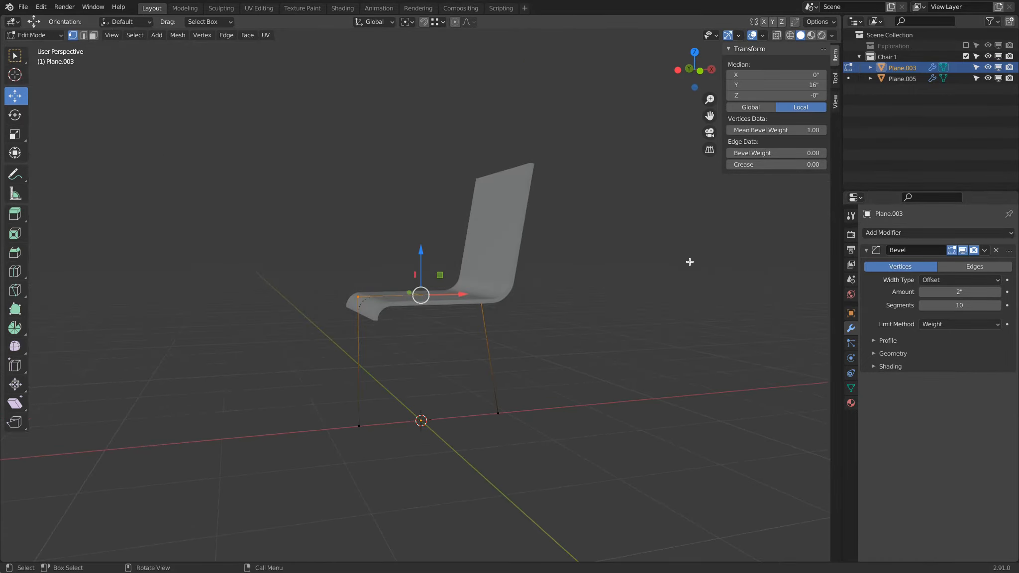
left_click(885, 234)
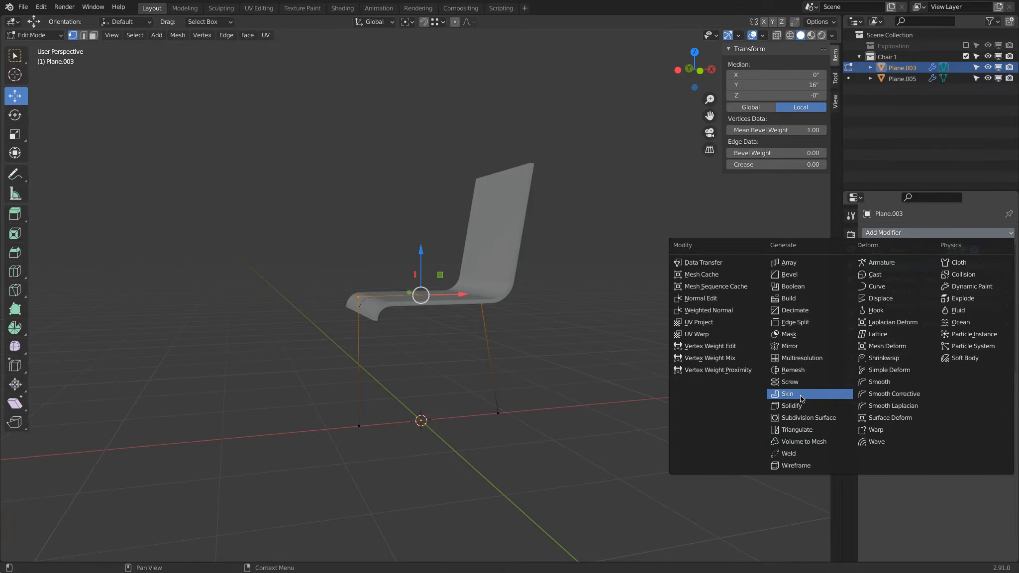
left_click(801, 398)
middle_click_drag(622, 344, 561, 294)
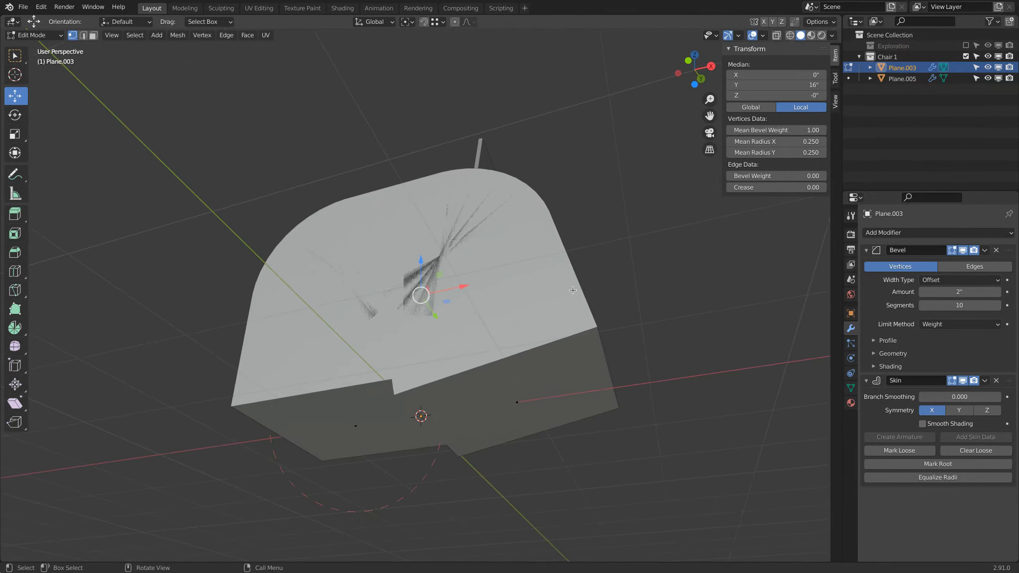
key("s")
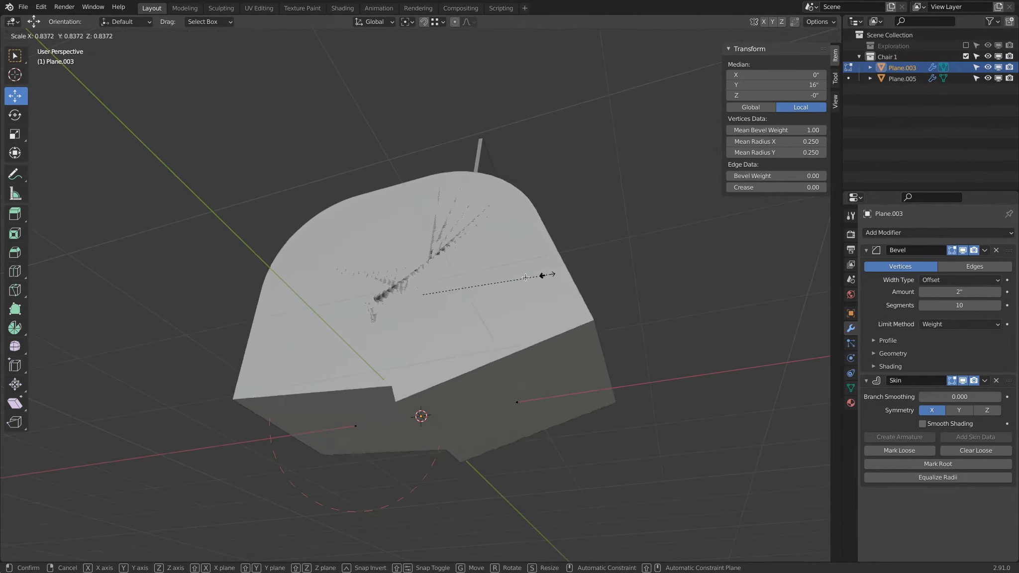
key("Escape")
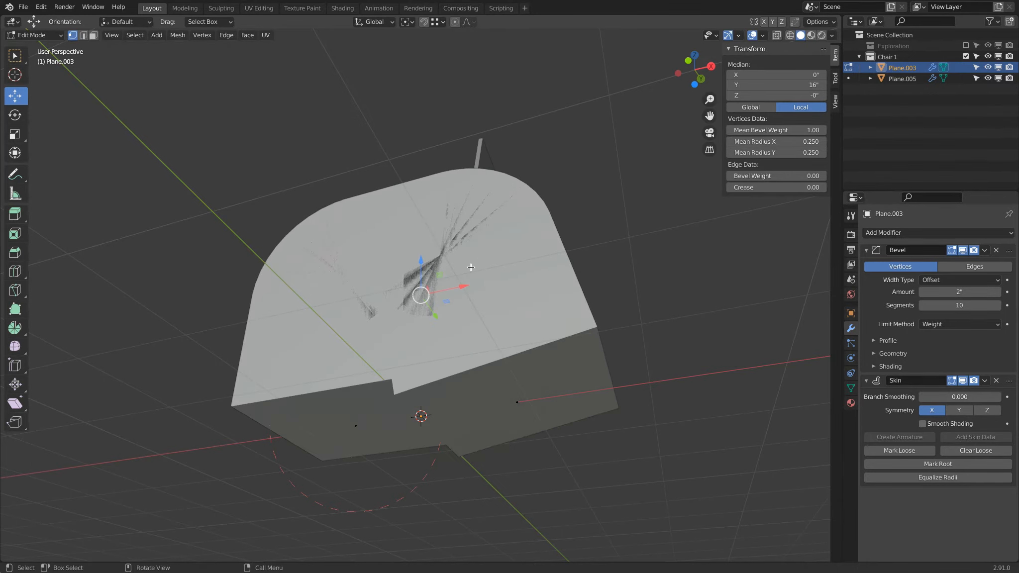
Select all leg vertices and set their skin radius X and Y to 0.01
key("a")
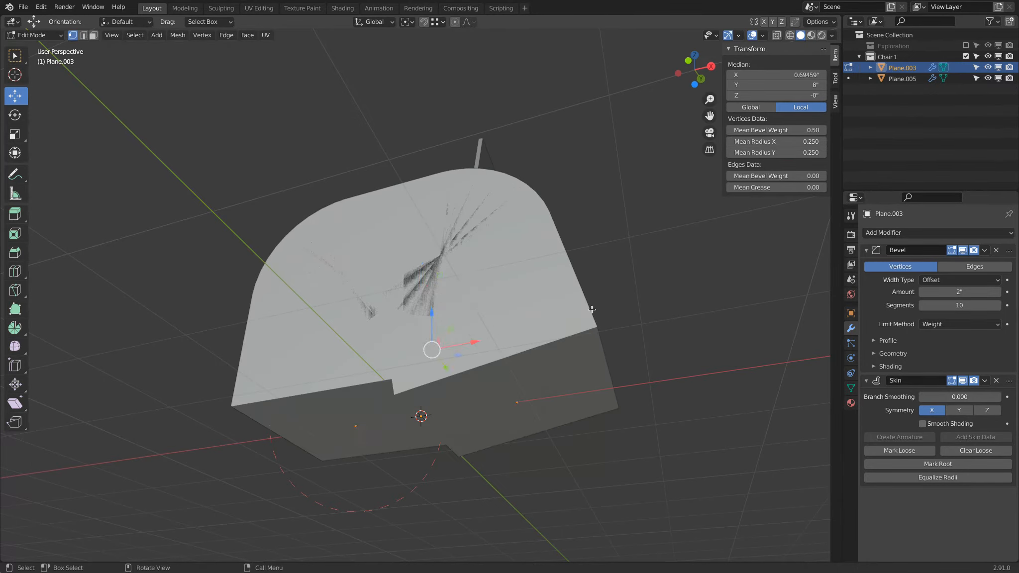
left_click(770, 142)
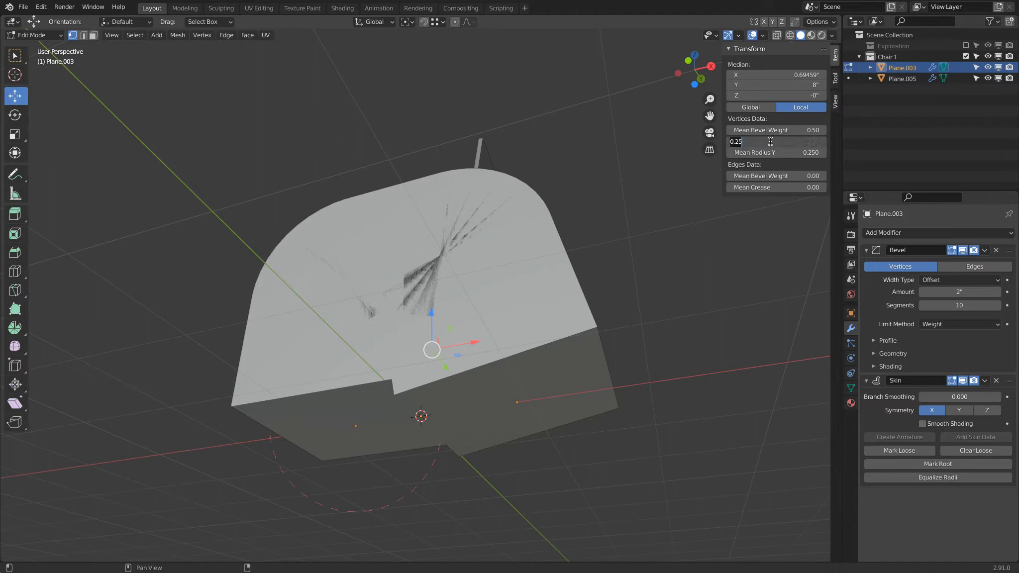
type(".01")
key("Tab")
type(".01")
key("Return")
middle_click_drag(530, 387, 497, 398)
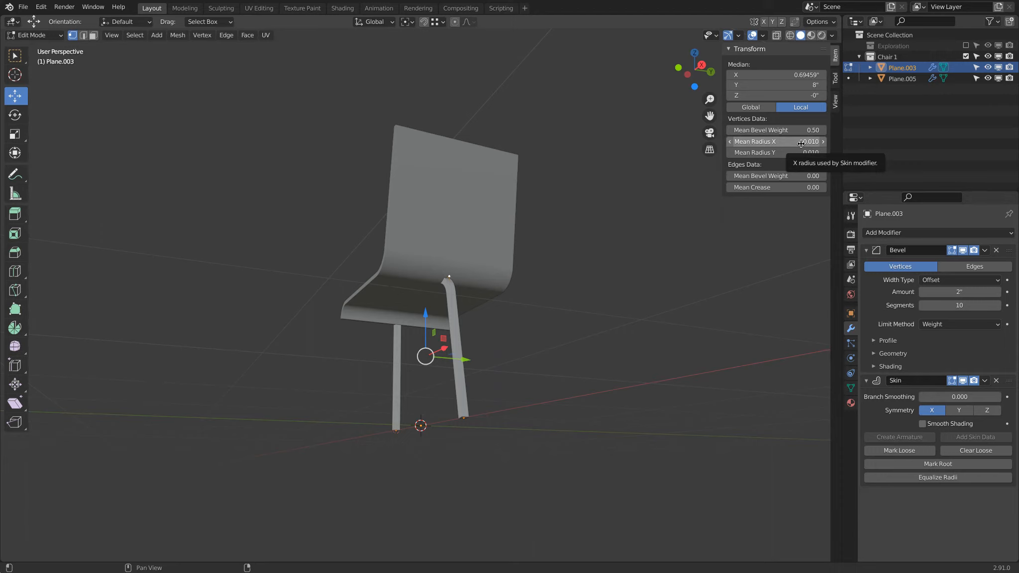
Return to Object Mode and add a cube in the front orthographic view
left_click(48, 35)
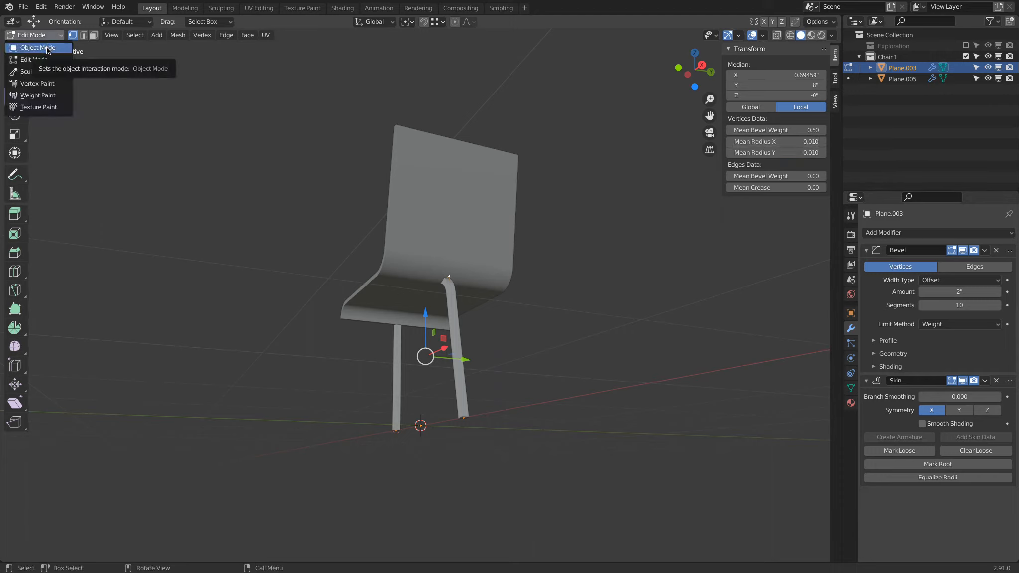
left_click(48, 48)
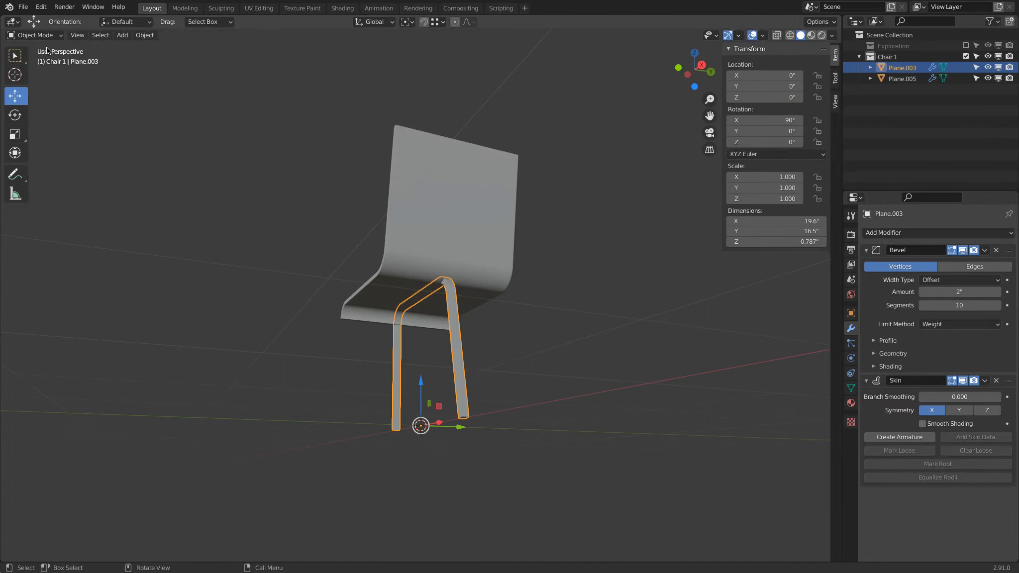
left_click(687, 75)
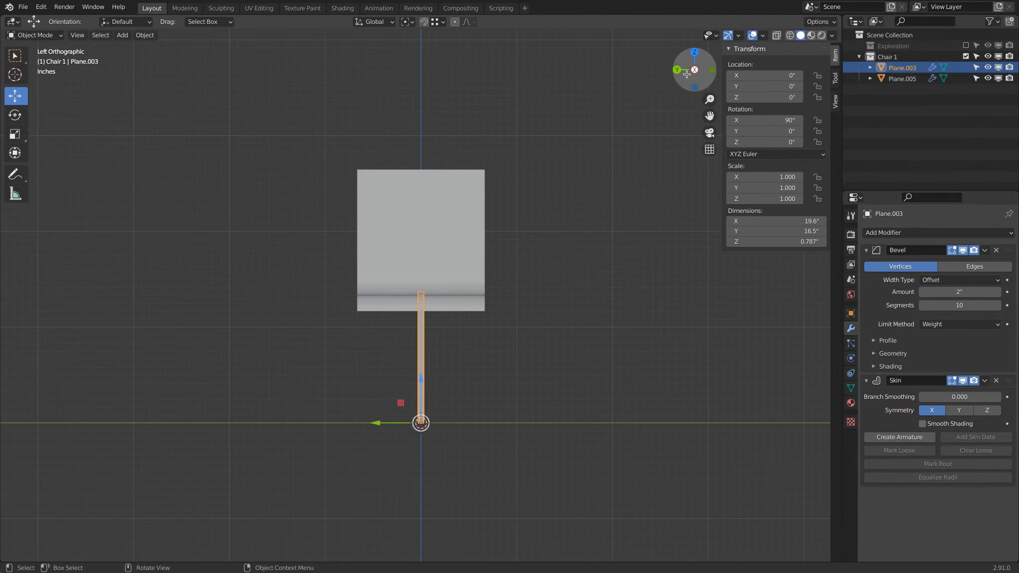
left_click(714, 70)
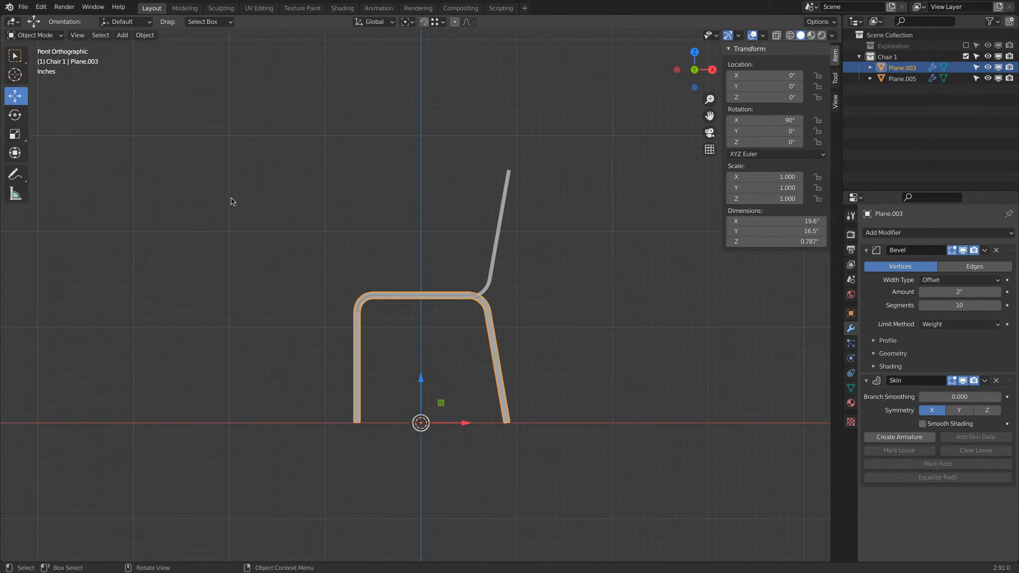
left_click(123, 35)
mouse_move(134, 50)
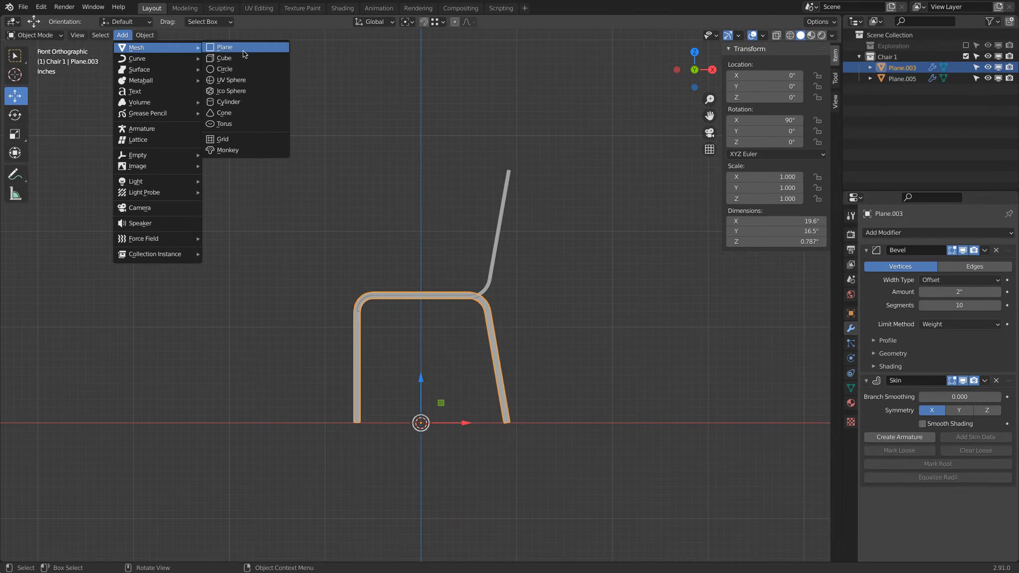
left_click(244, 56)
Set the cube's dimensions to 0.75 in on X, Y and Z
left_click(797, 222)
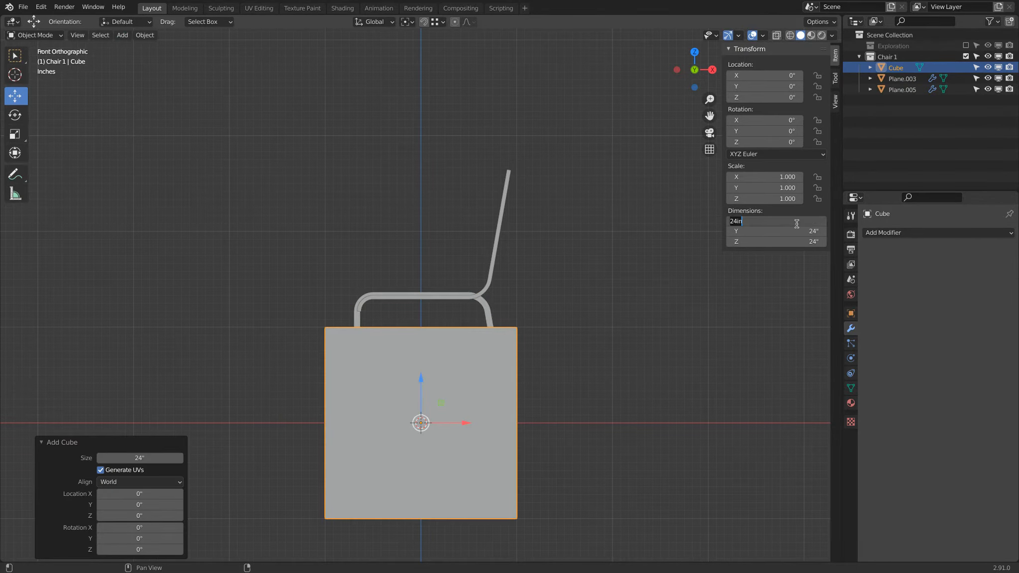
type(".75")
key("Tab")
key("BackSpace")
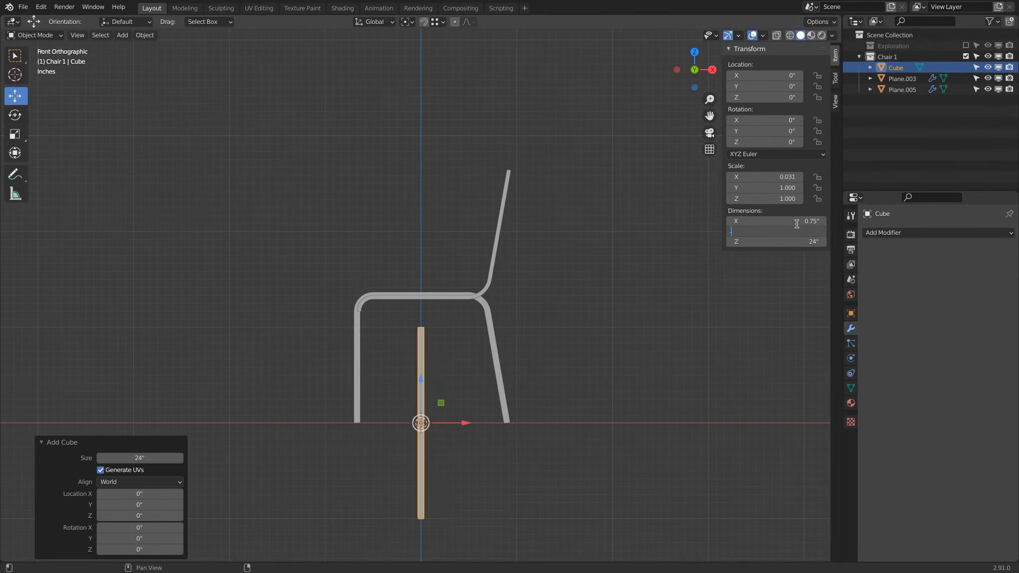
type(".75")
key("Tab")
key("BackSpace")
type(".75")
key("Return")
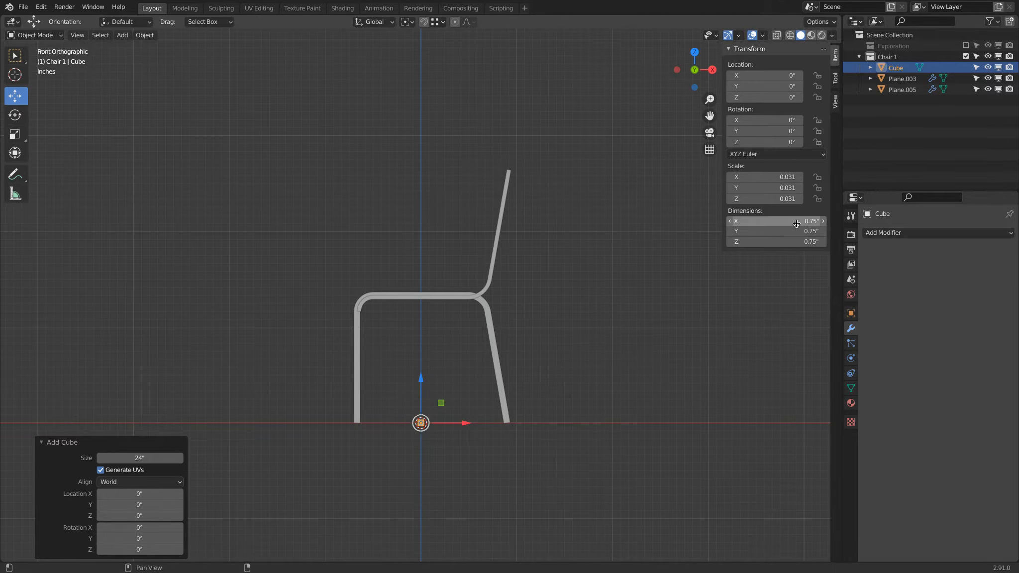
Move the small cube down onto the rear leg near its lower end
scroll(448, 456, "up", 3)
key("g")
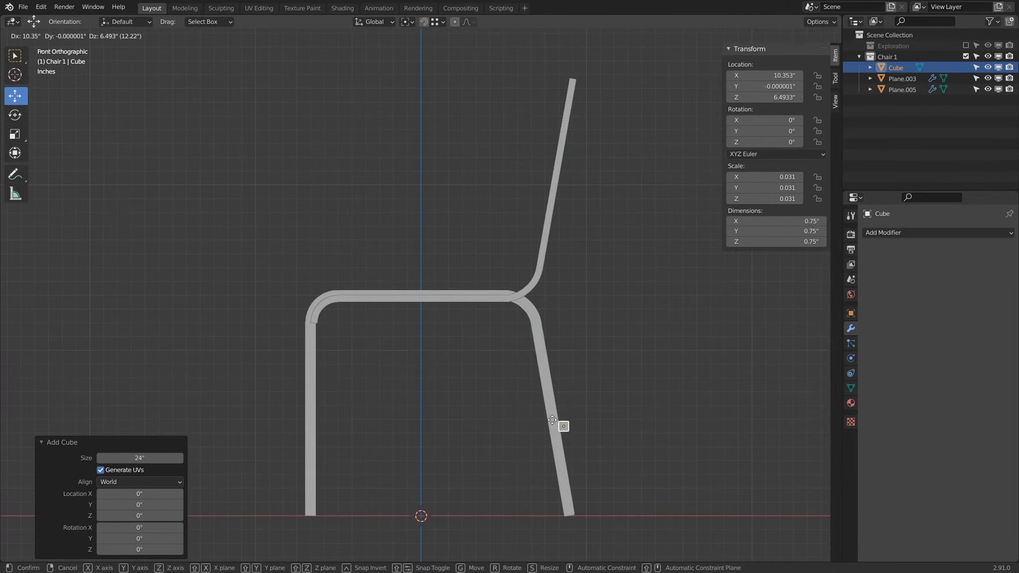
left_click(537, 420)
scroll(564, 438, "up", 5)
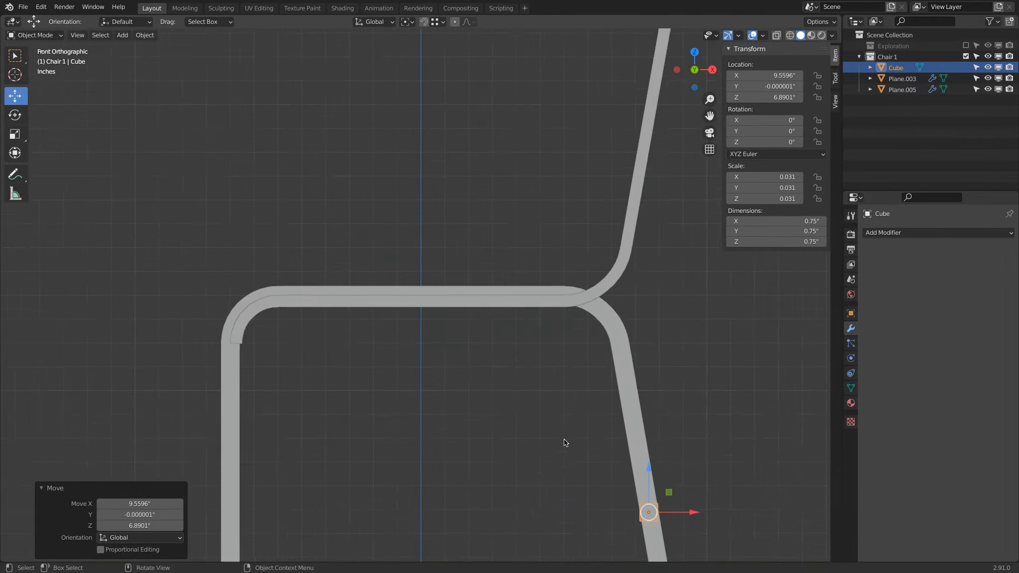
middle_click_drag(587, 443, 205, 206, "shift")
scroll(205, 205, "up", 2)
middle_click_drag(323, 378, 367, 319, "shift")
scroll(368, 319, "up", 2)
Rotate the cube about 10.8° to follow the rear leg's slant and nudge it onto the leg
key("r")
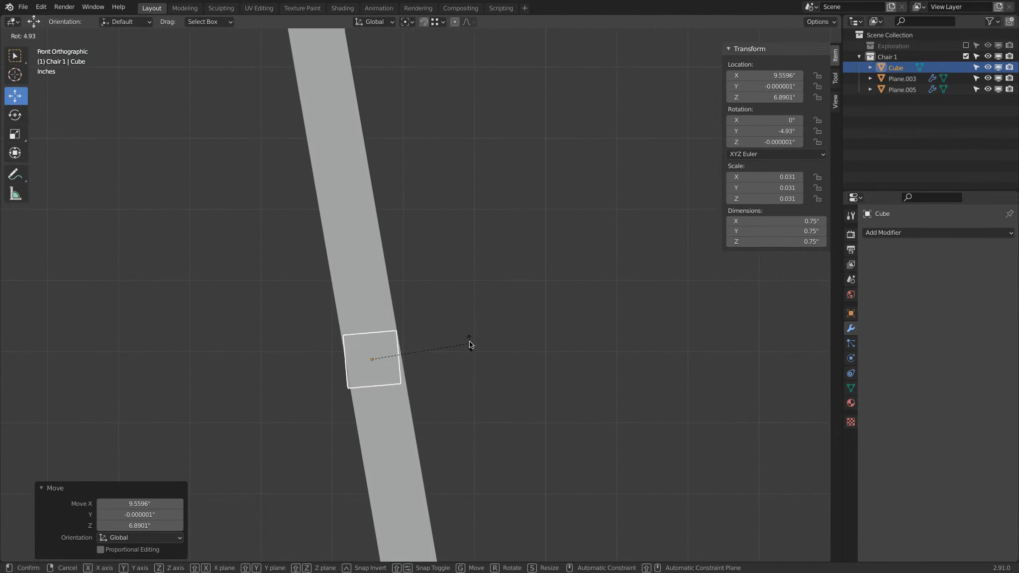
left_click(468, 336)
key("g")
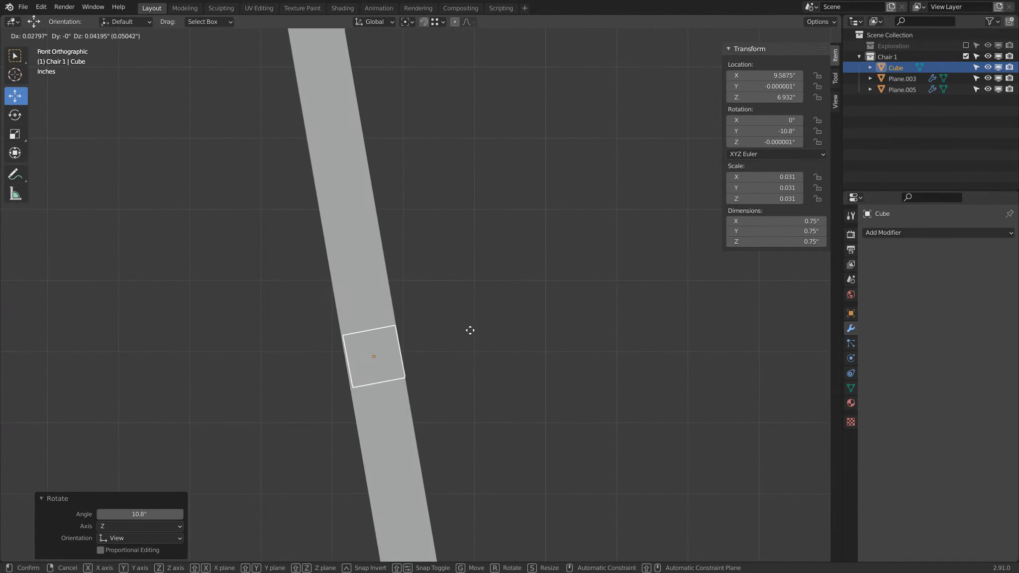
left_click(469, 331)
scroll(438, 308, "down", 3)
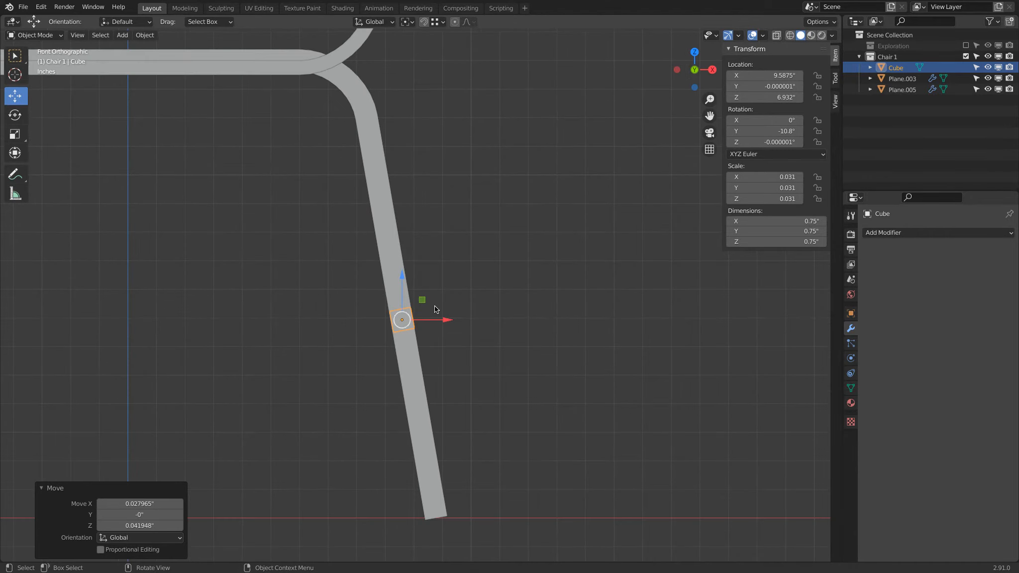
Select the legs, enter Edit Mode and lower both top corner vertices about 0.9 in
left_click(375, 157)
scroll(348, 162, "down", 4)
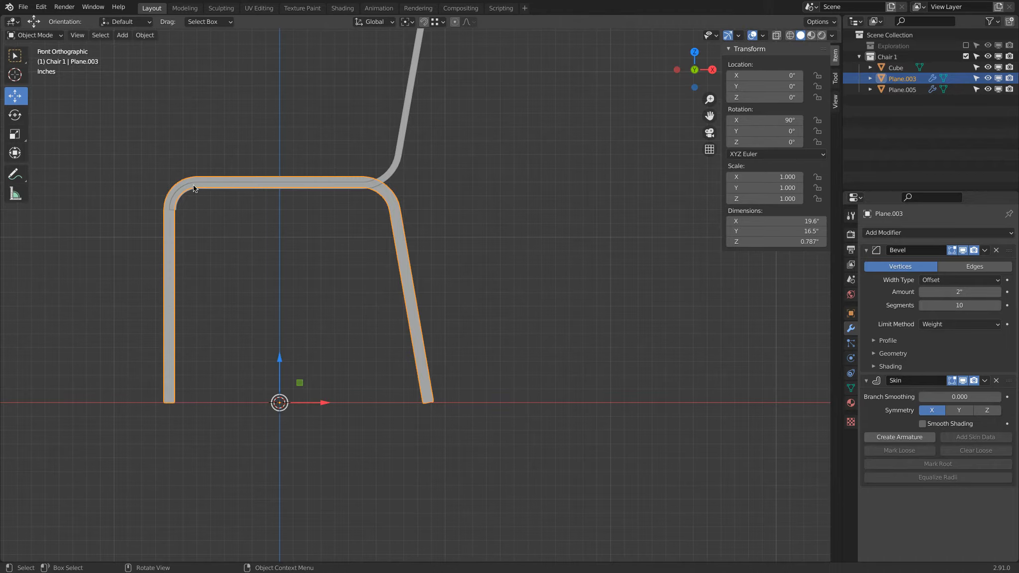
middle_click_drag(296, 189, 370, 299)
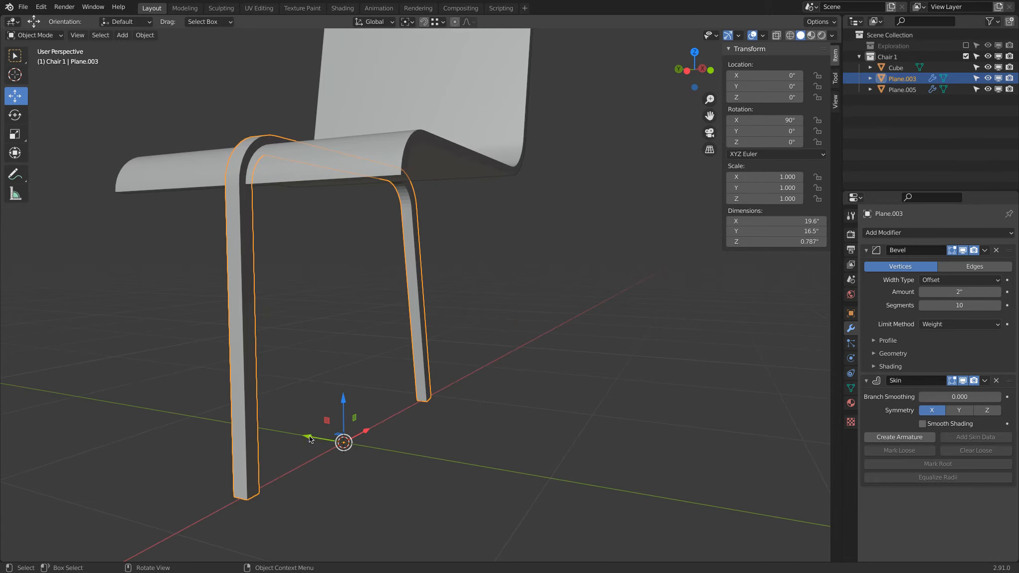
left_click(34, 35)
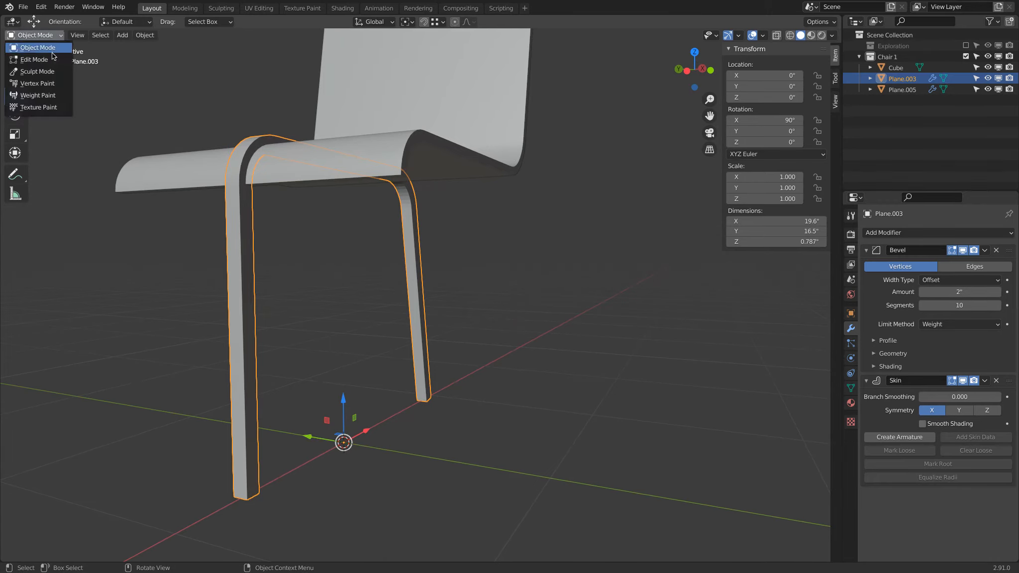
left_click(30, 47)
left_click(711, 70)
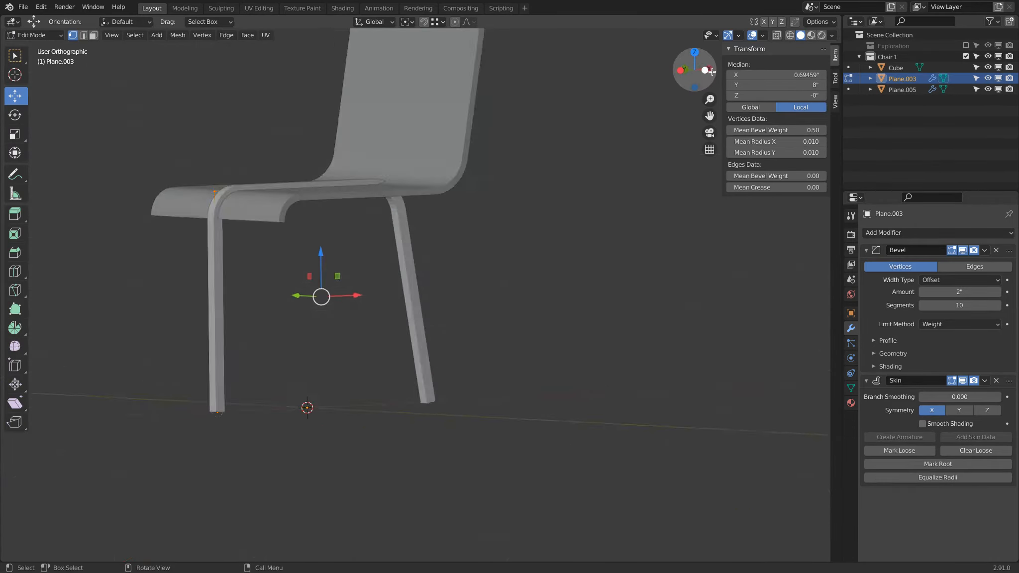
left_click(169, 186)
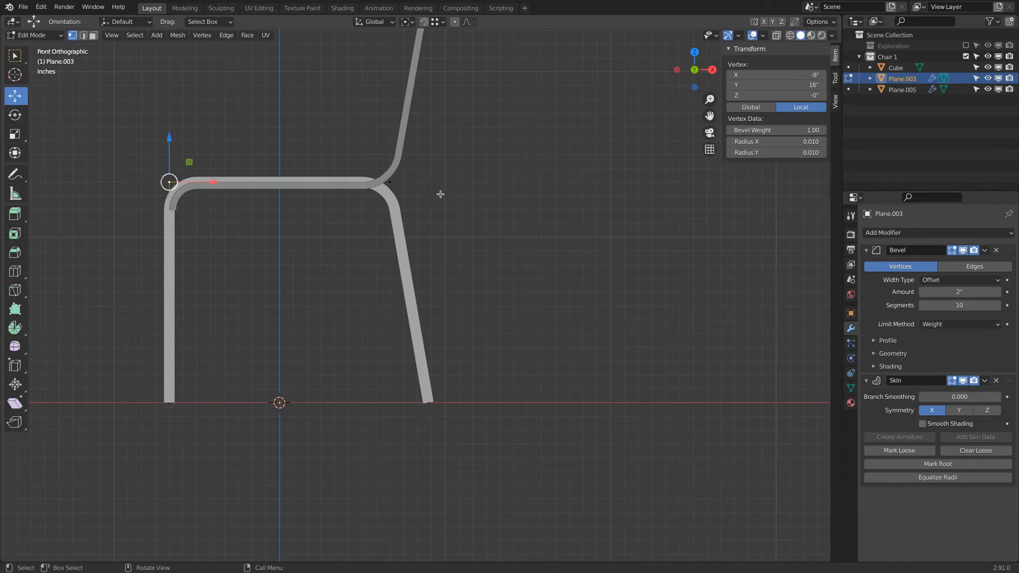
left_click(418, 184, "shift")
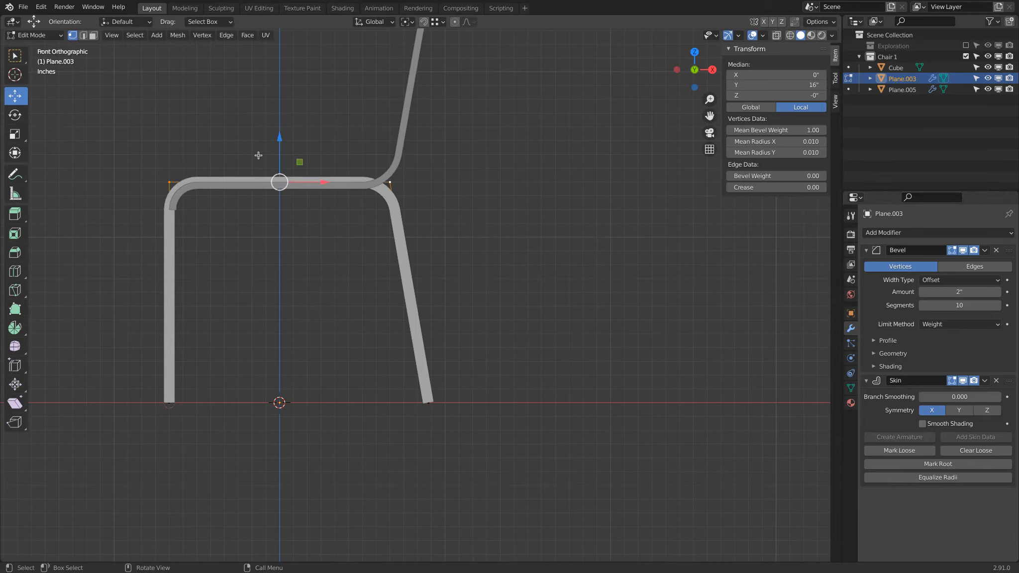
left_click_drag(281, 137, 276, 153)
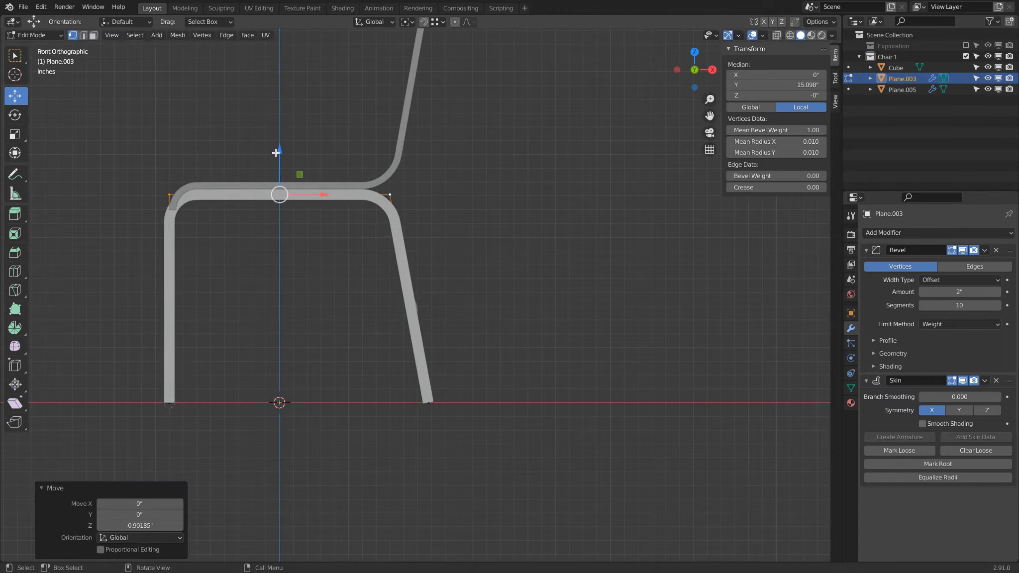
Move the front top corner vertex about 0.76 in along X and return to Object Mode
left_click(161, 194)
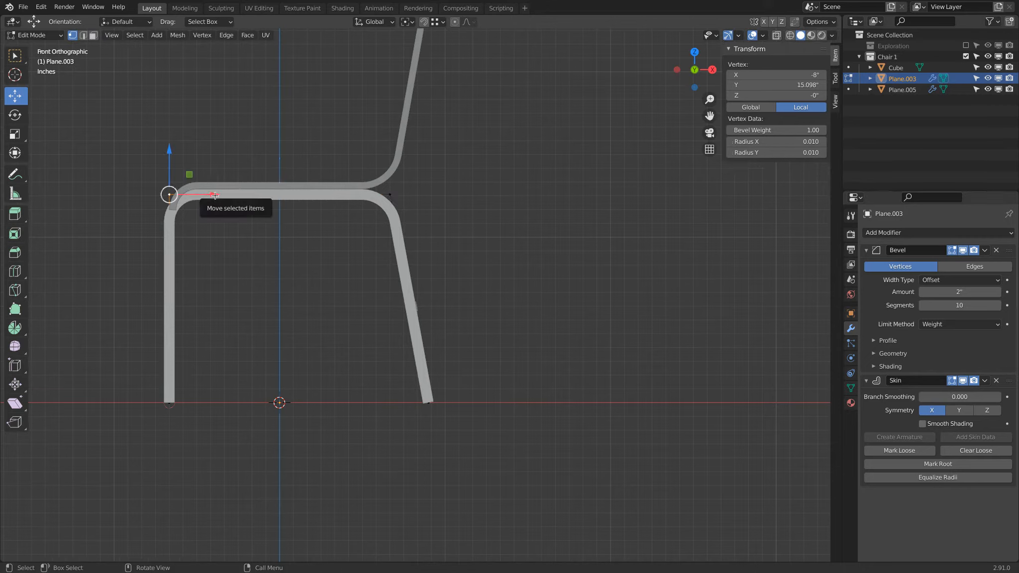
left_click_drag(215, 195, 227, 195)
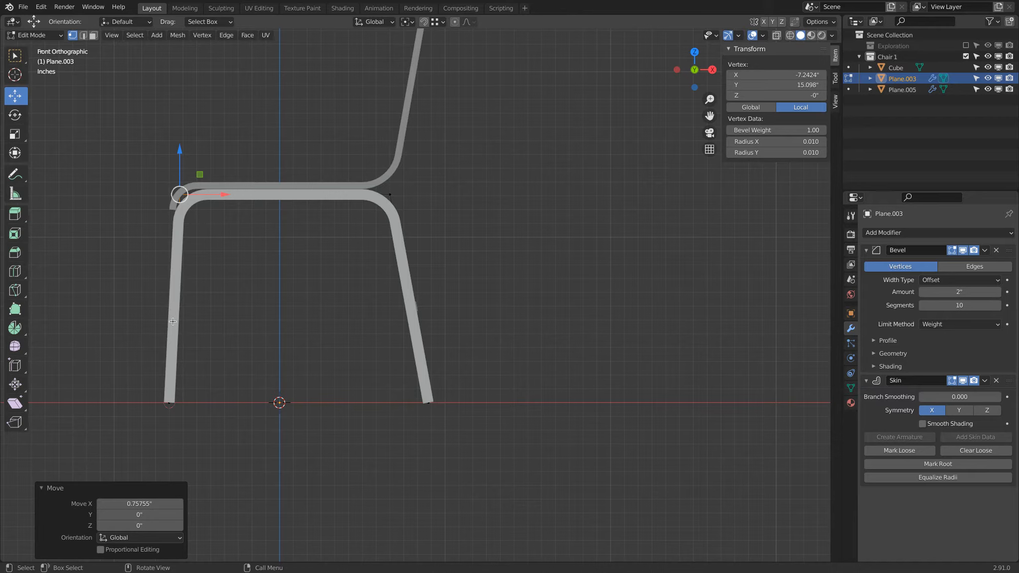
left_click(54, 35)
left_click(53, 51)
scroll(173, 183, "up", 1)
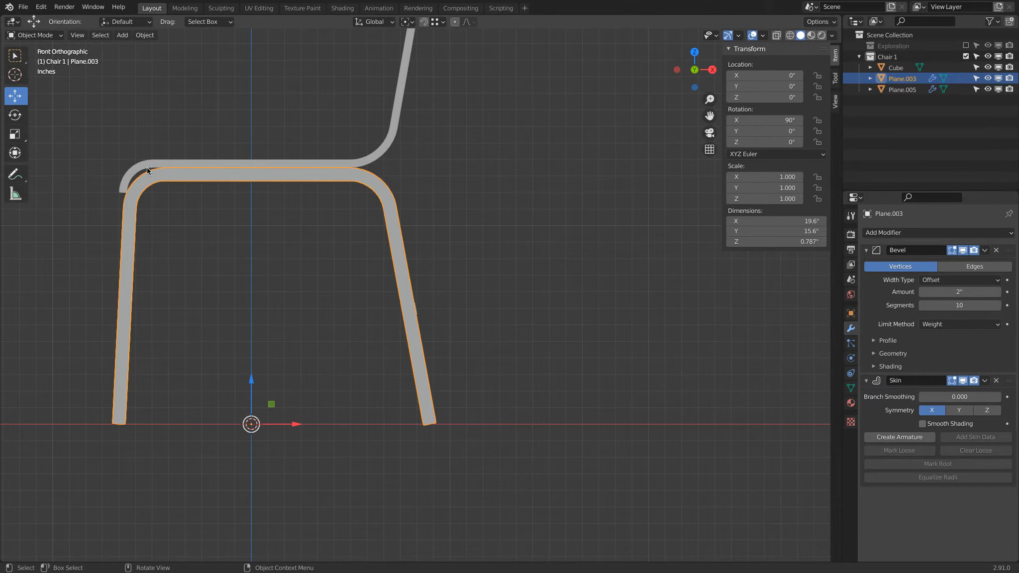
Move the leg frame about 8.37 in along negative Y to one side of the seat
scroll(220, 264, "down", 6)
middle_click_drag(221, 264, 305, 287)
left_click_drag(343, 372, 409, 388)
middle_click_drag(439, 287, 507, 293)
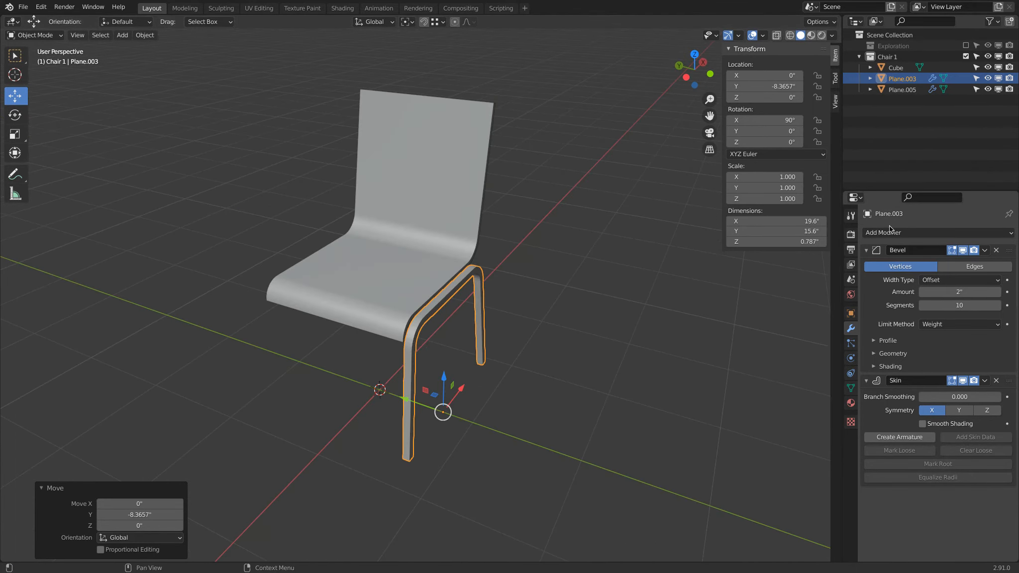
Add a Mirror modifier to the legs, mirroring only on Y across the seat object Plane.005
left_click(919, 232)
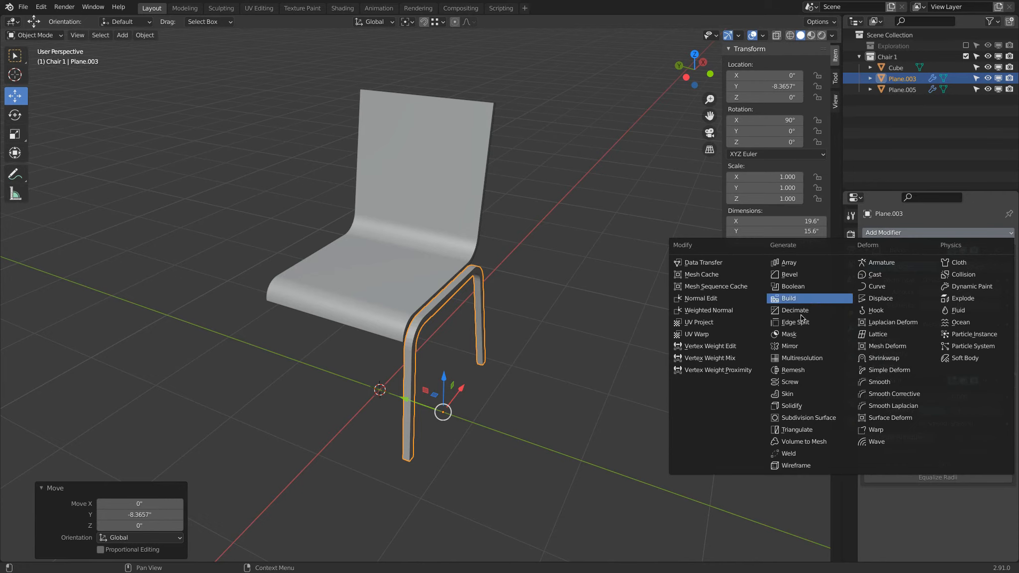
left_click(788, 346)
scroll(945, 483, "down", 3)
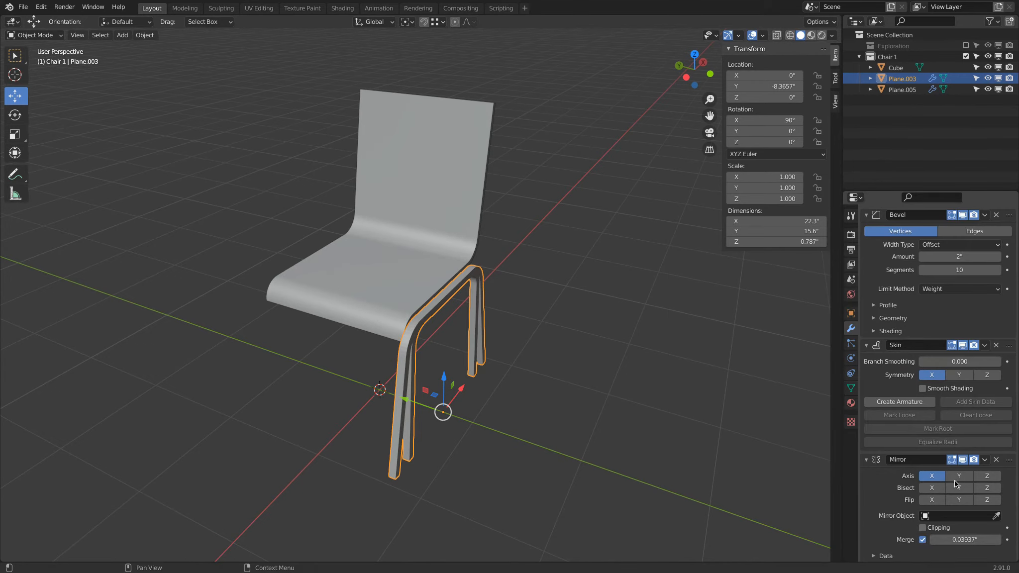
left_click(959, 476)
left_click(932, 476)
left_click(996, 516)
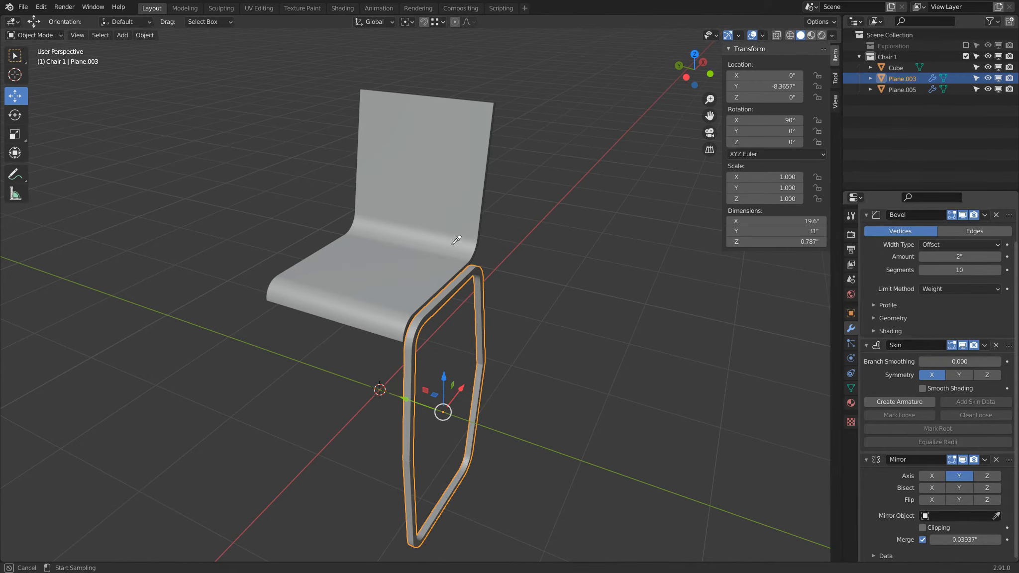
left_click(362, 265)
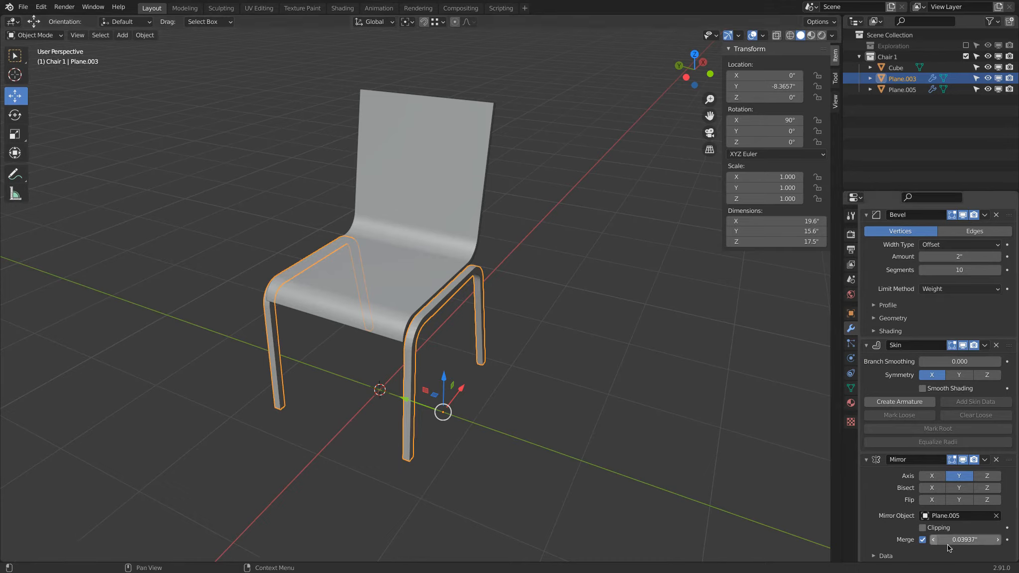
Enable Smooth Shading in the Skin modifier and Auto Smooth in the legs' normals
left_click(923, 389)
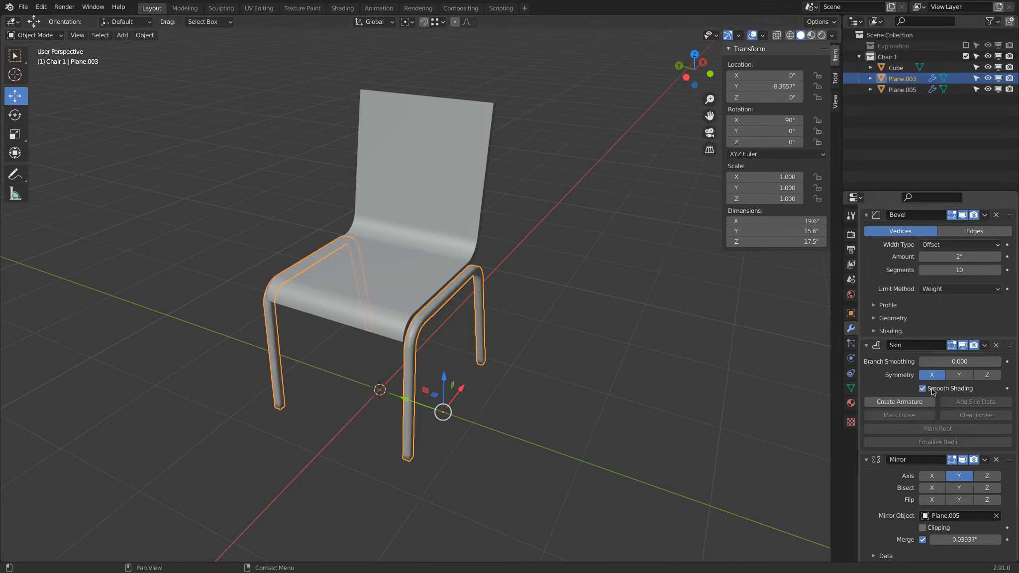
left_click(853, 389)
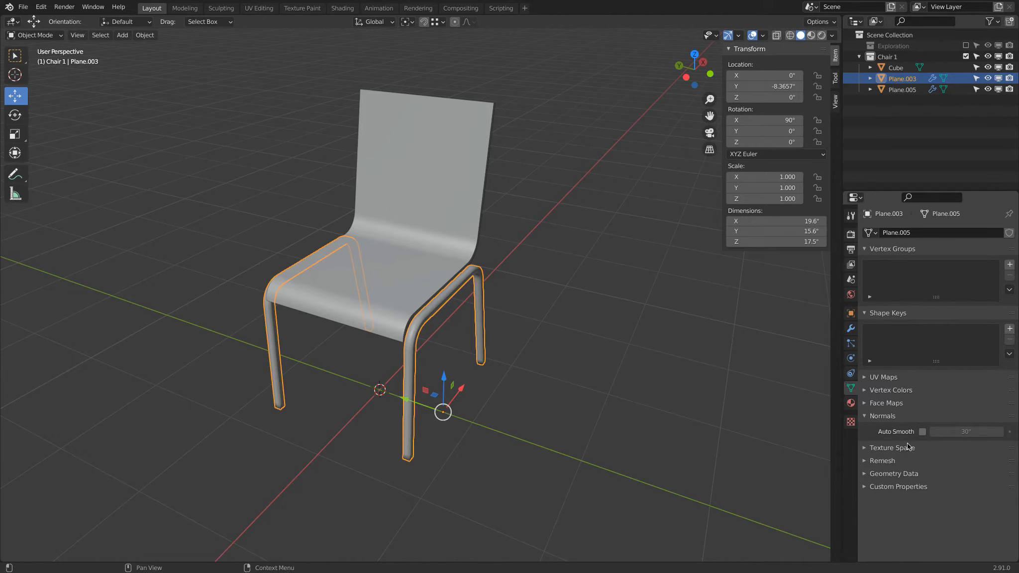
left_click(923, 431)
Orbit and zoom around the chair to inspect the smoothed, mirrored legs
middle_click_drag(546, 421, 376, 248)
scroll(376, 248, "up", 3)
scroll(374, 243, "down", 2)
middle_click_drag(391, 173, 351, 251)
scroll(431, 264, "up", 3)
middle_click_drag(426, 227, 347, 227)
scroll(319, 282, "down", 3)
middle_click_drag(319, 282, 389, 256)
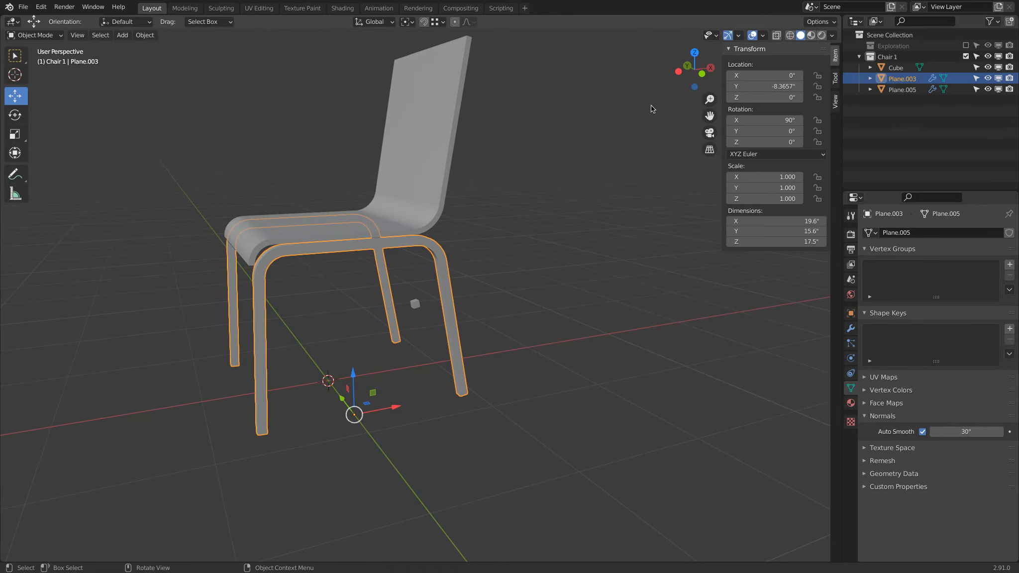
Select the seat in front view, enter Edit Mode and turn on X-ray
left_click(701, 75)
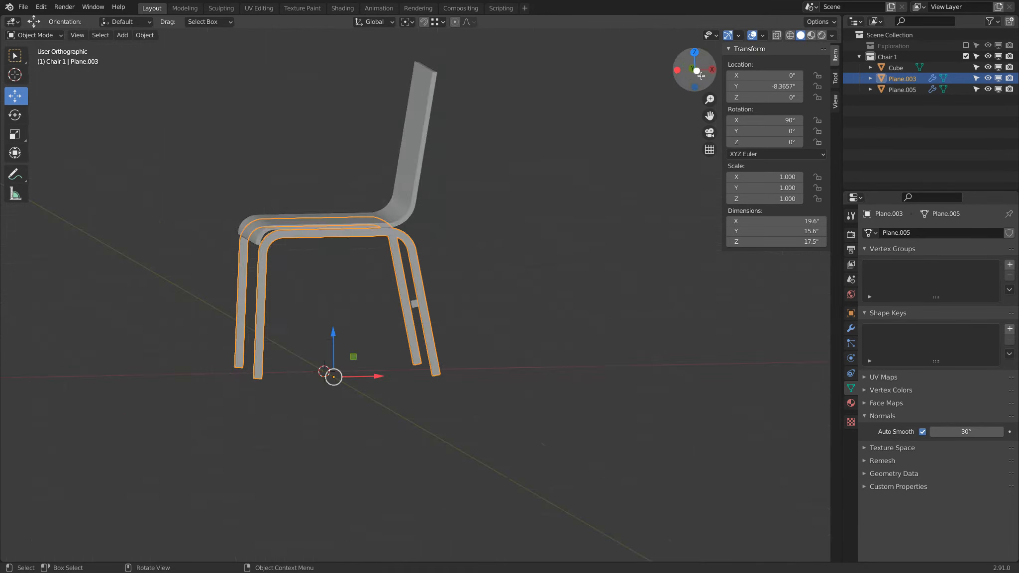
left_click(409, 174)
scroll(300, 186, "up", 3)
middle_click_drag(243, 153, 454, 312, "shift")
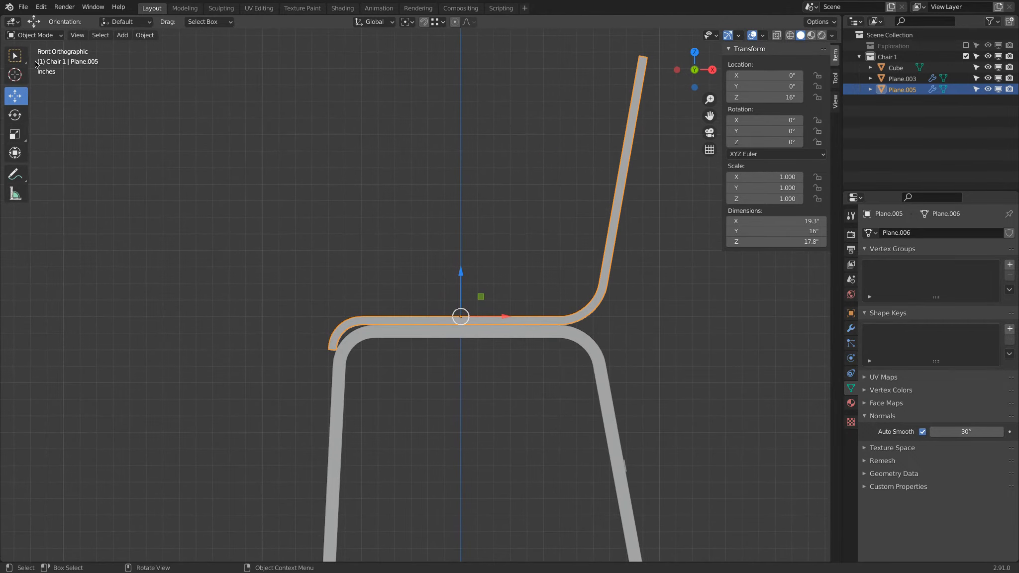
left_click(35, 35)
left_click(40, 59)
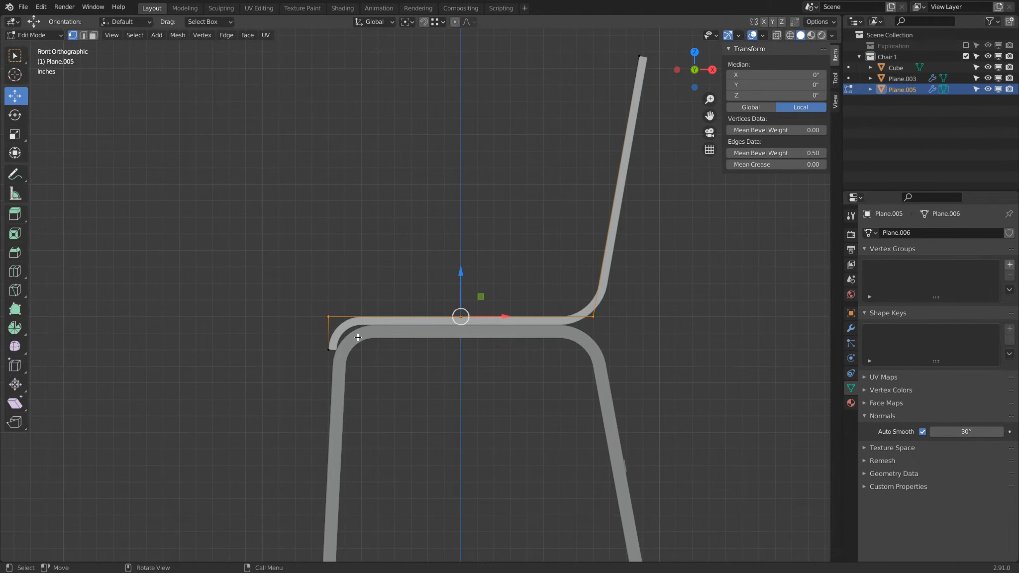
left_click(777, 36)
left_click(777, 36)
left_click(777, 36)
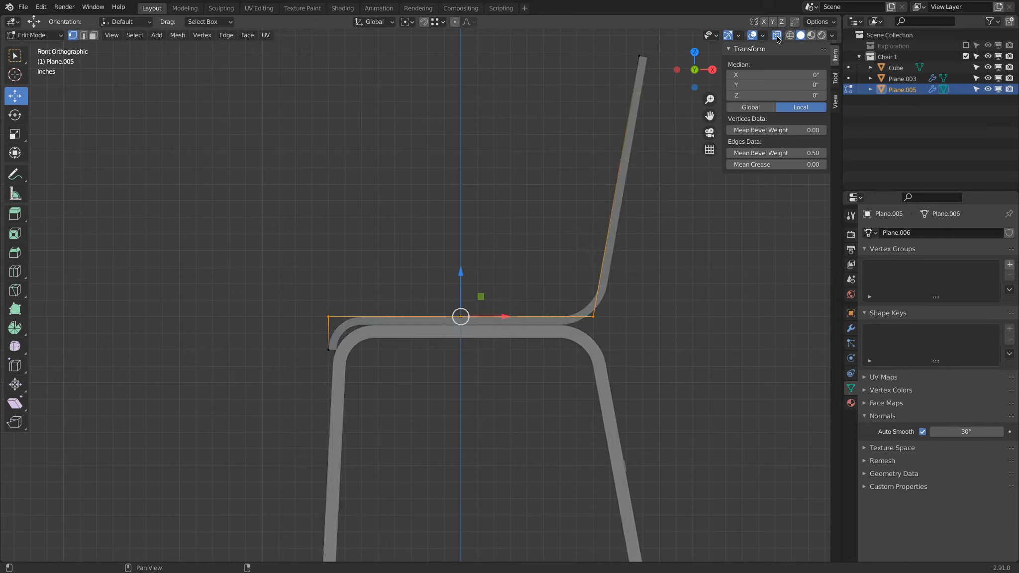
Select the seat's front top edge and move it about 0.63 in along X
left_click(15, 55)
left_click(260, 202)
left_click_drag(307, 296, 352, 327)
middle_click_drag(357, 294, 356, 318)
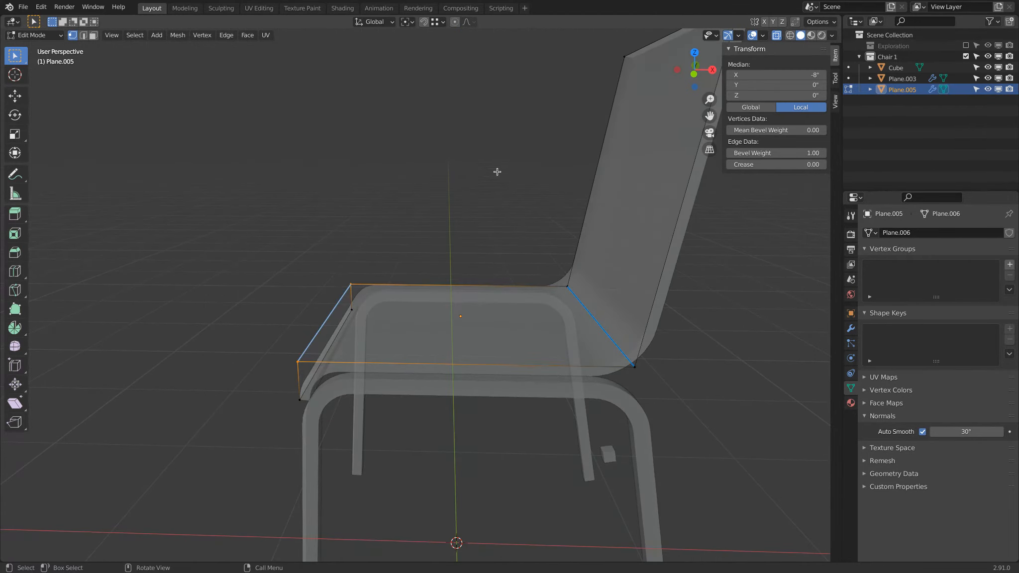
left_click(692, 73)
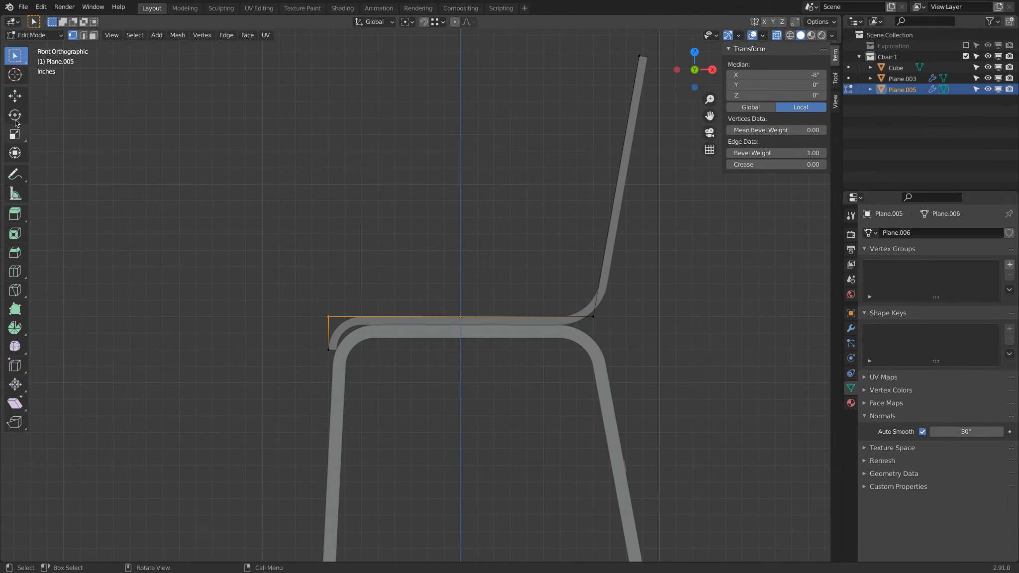
left_click(15, 96)
left_click_drag(376, 316, 385, 318)
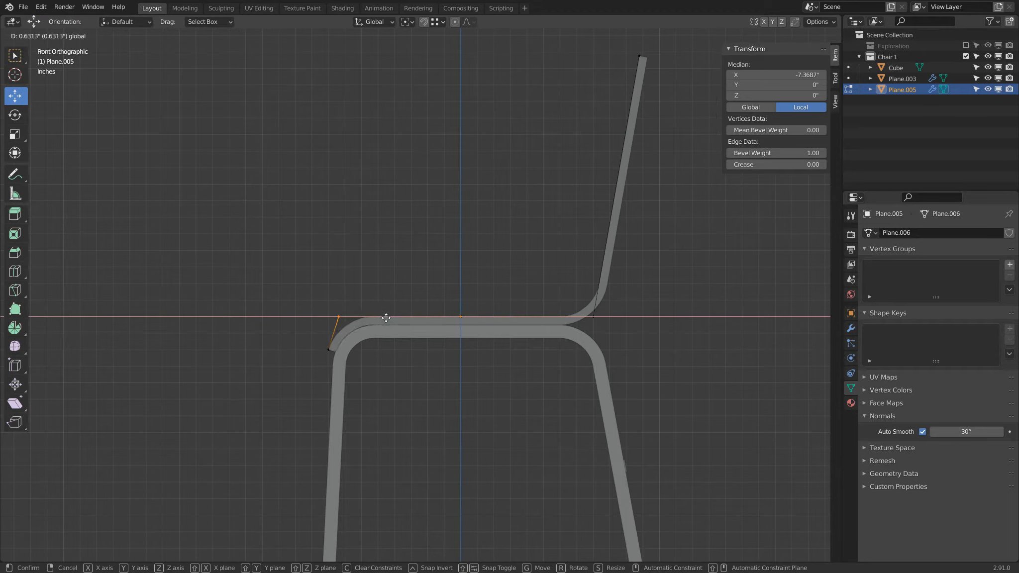
left_click_drag(386, 318, 386, 318)
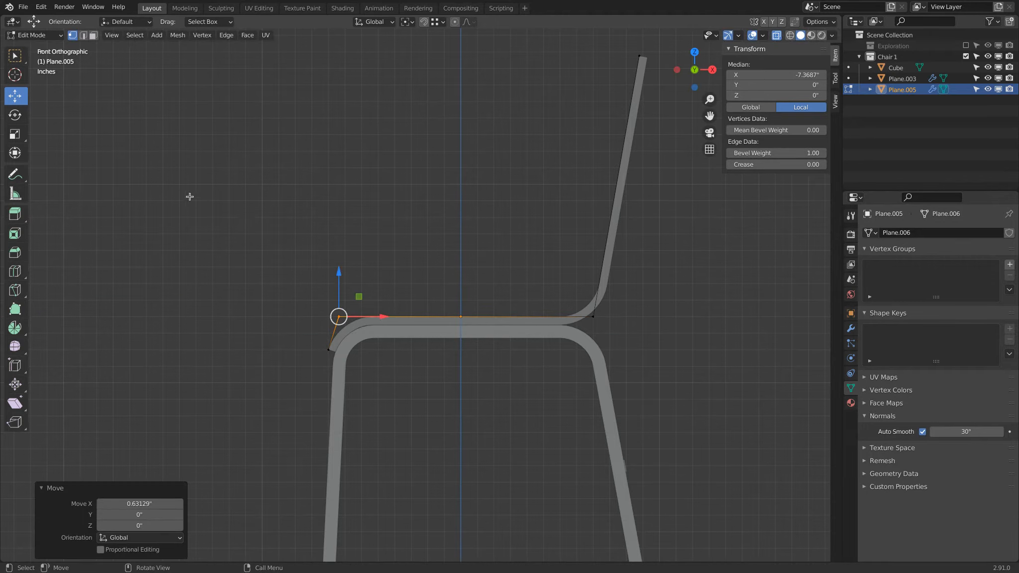
Select the seat's front lower edge and move it about 0.06 in back along X
left_click(15, 55)
left_click(268, 337)
left_click_drag(300, 336, 333, 368)
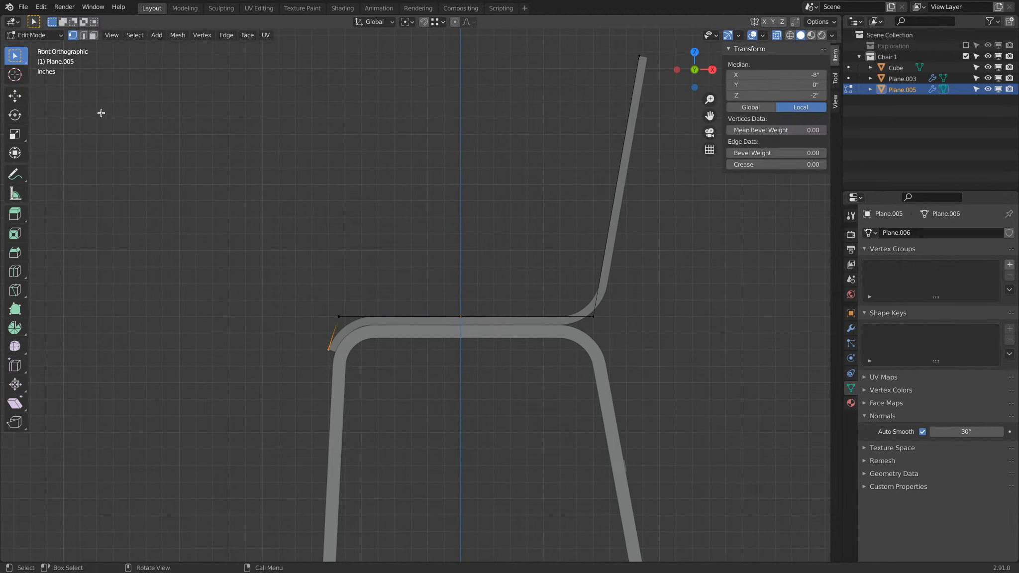
left_click(15, 96)
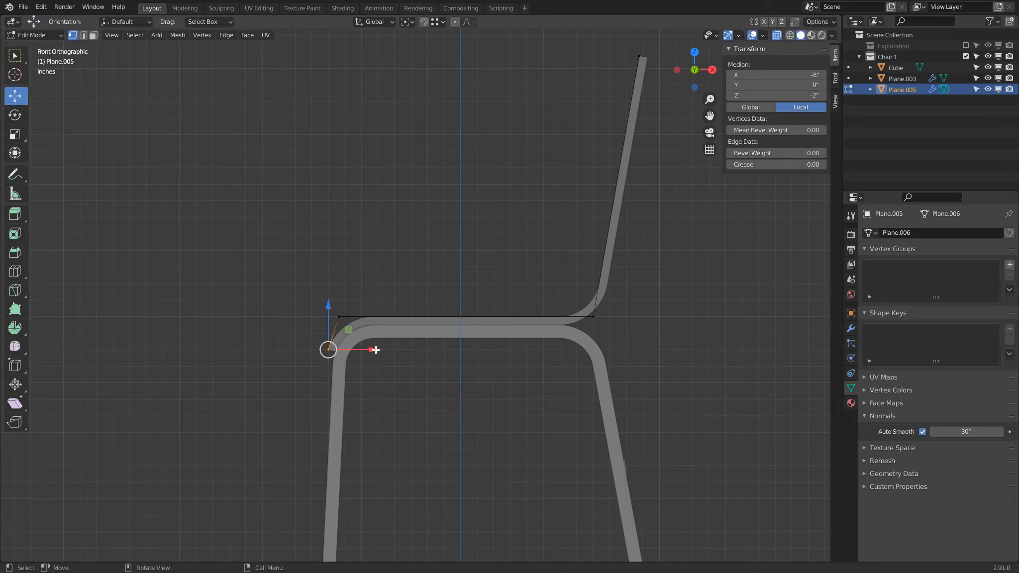
left_click_drag(374, 349, 371, 350)
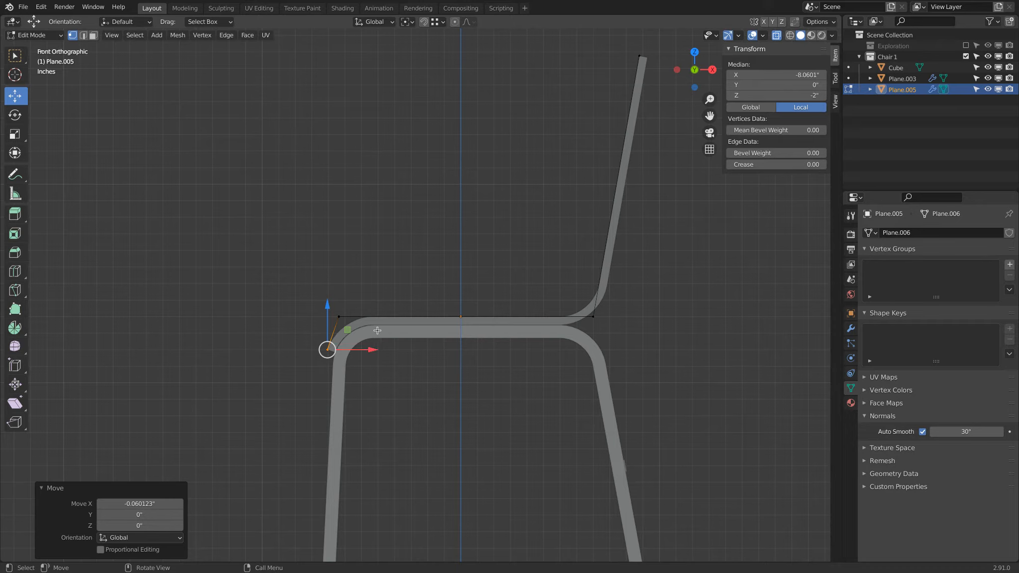
Return the seat to Object Mode and turn off X-ray
scroll(630, 180, "down", 3)
middle_click_drag(525, 171, 633, 199)
left_click(34, 35)
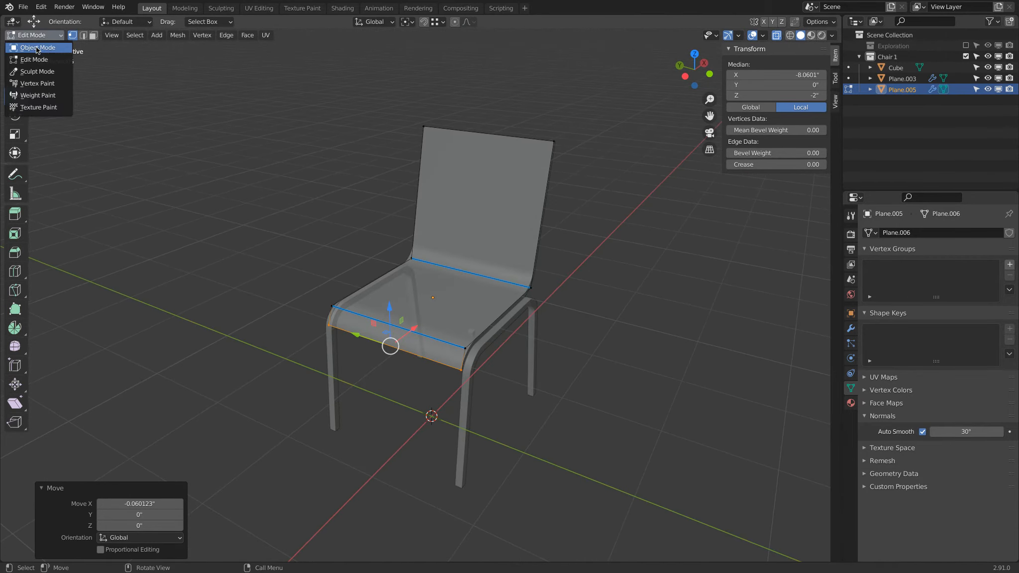
left_click(31, 45)
left_click(776, 35)
middle_click_drag(617, 384, 447, 374)
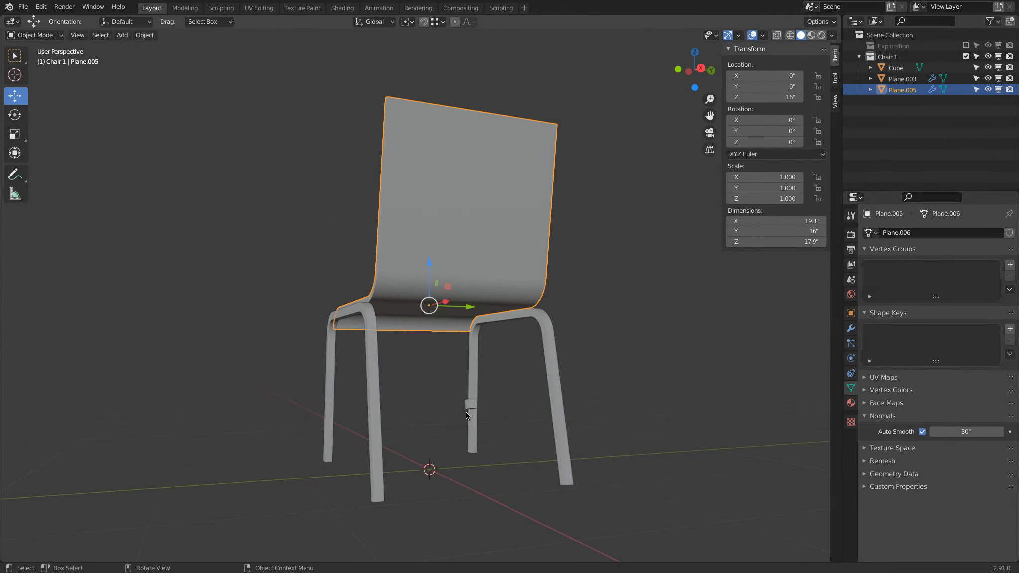
Select the stray cube near the legs and delete it
left_click(470, 407)
key("Delete")
middle_click_drag(675, 345, 455, 262)
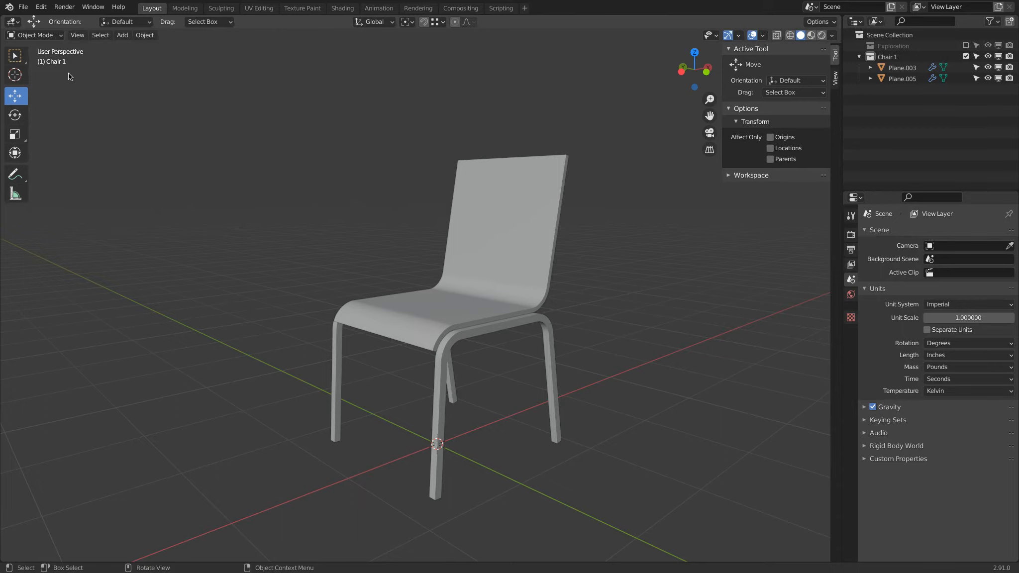
middle_click_drag(297, 153, 269, 159)
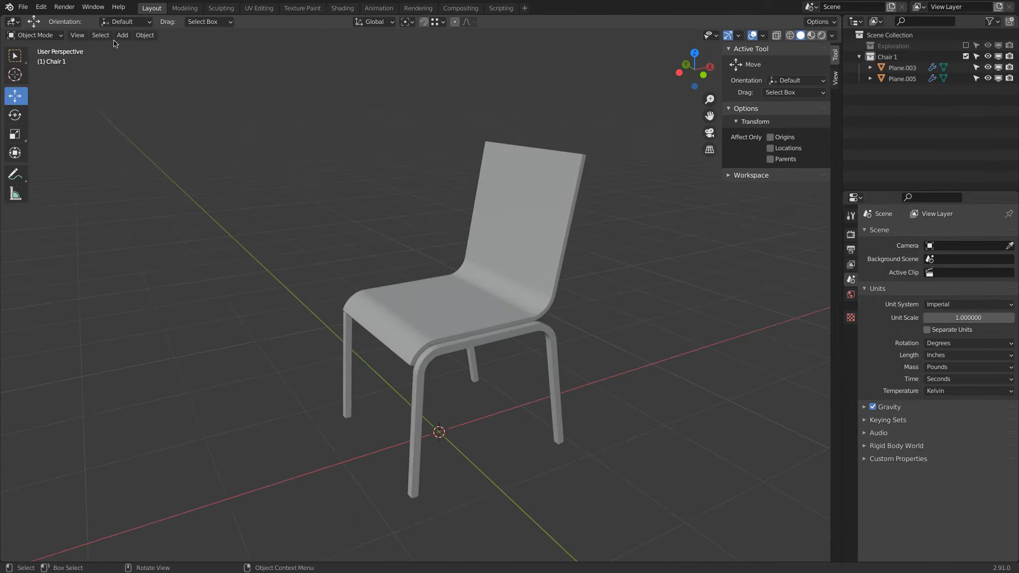
Add a cube and set its dimensions to 1 in X, 4 in Y and 2 in Z
left_click(122, 35)
mouse_move(140, 50)
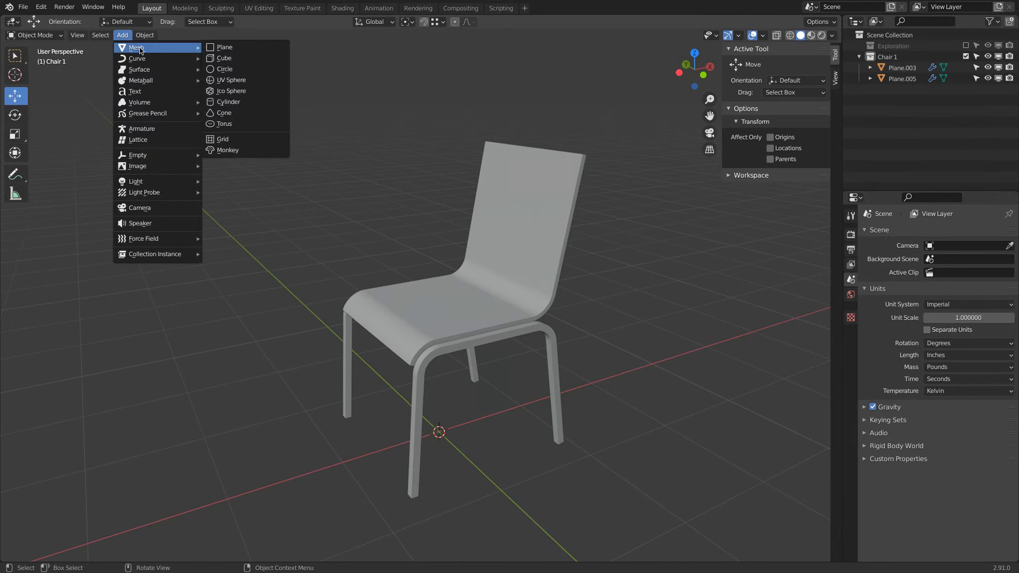
left_click(265, 58)
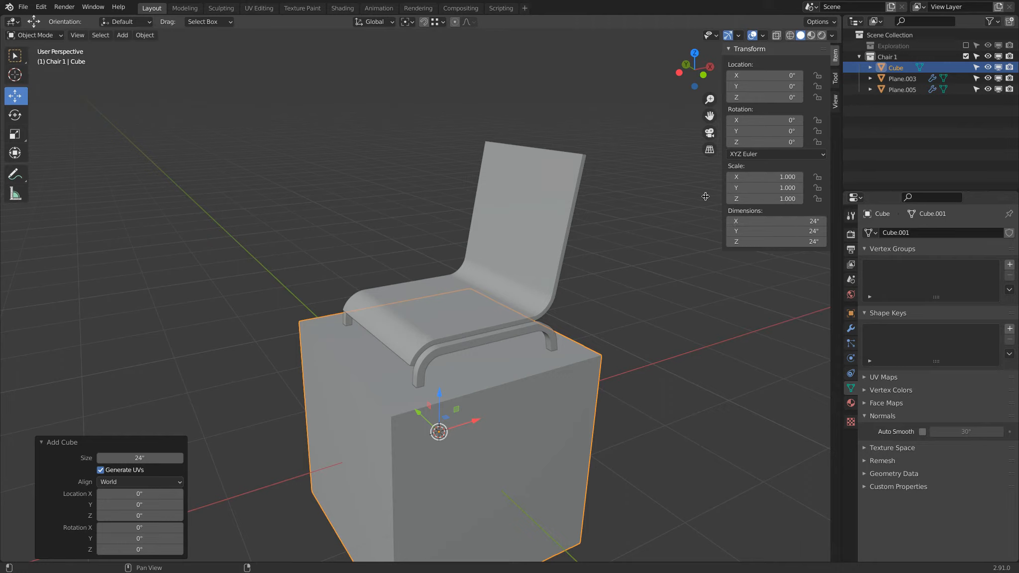
left_click(753, 231)
type("4")
key("Return")
left_click(760, 219)
type("1")
key("Return")
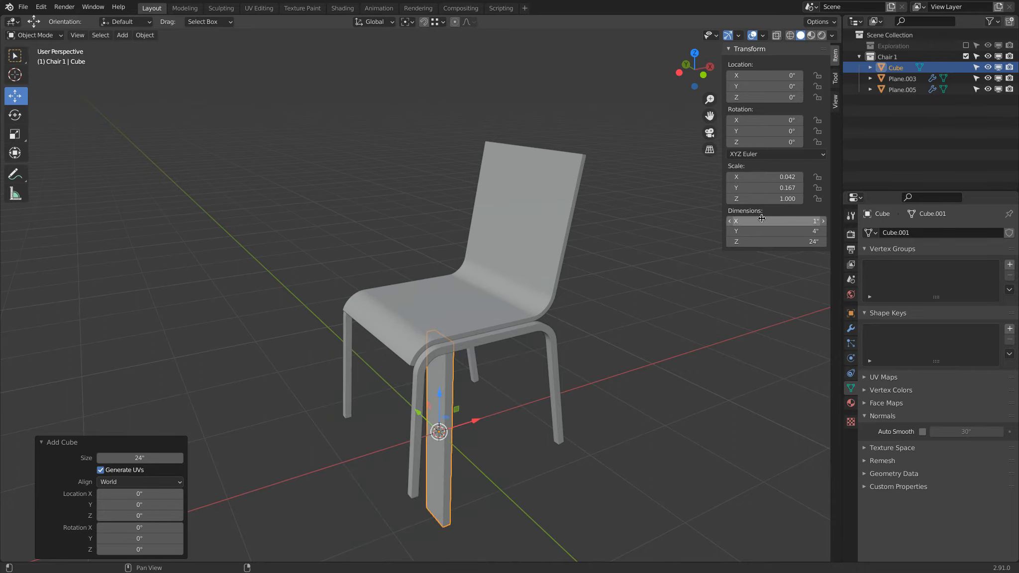
left_click(766, 242)
type("2")
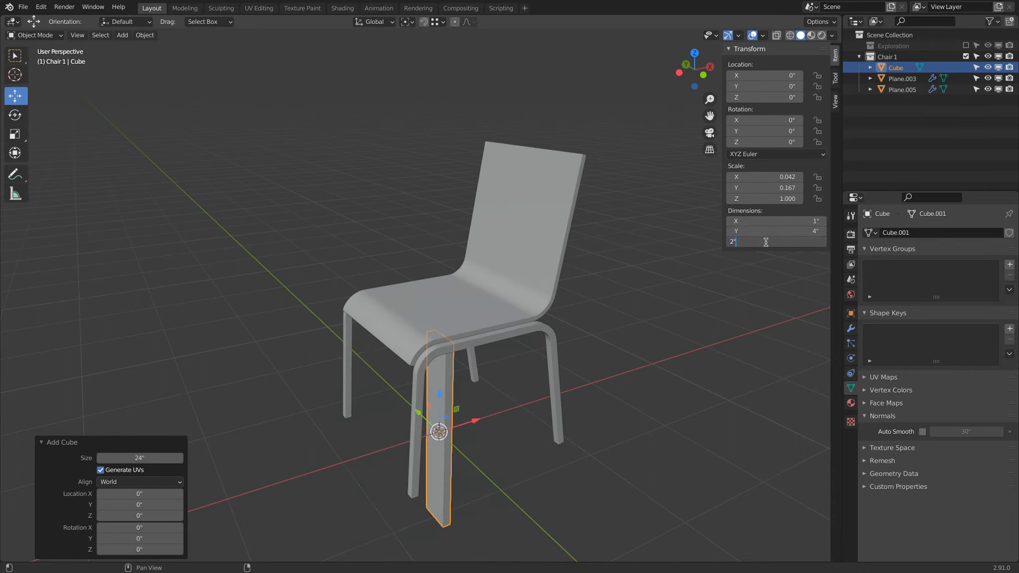
key("Return")
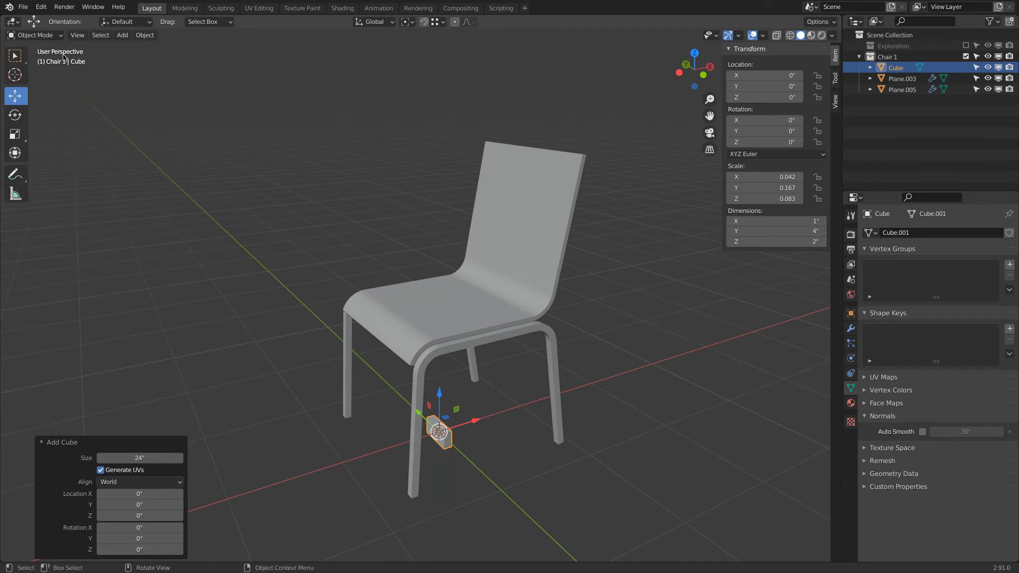
Apply the cube's scale and raise it to about 28.6 in height behind the backrest
left_click(144, 35)
mouse_move(162, 91)
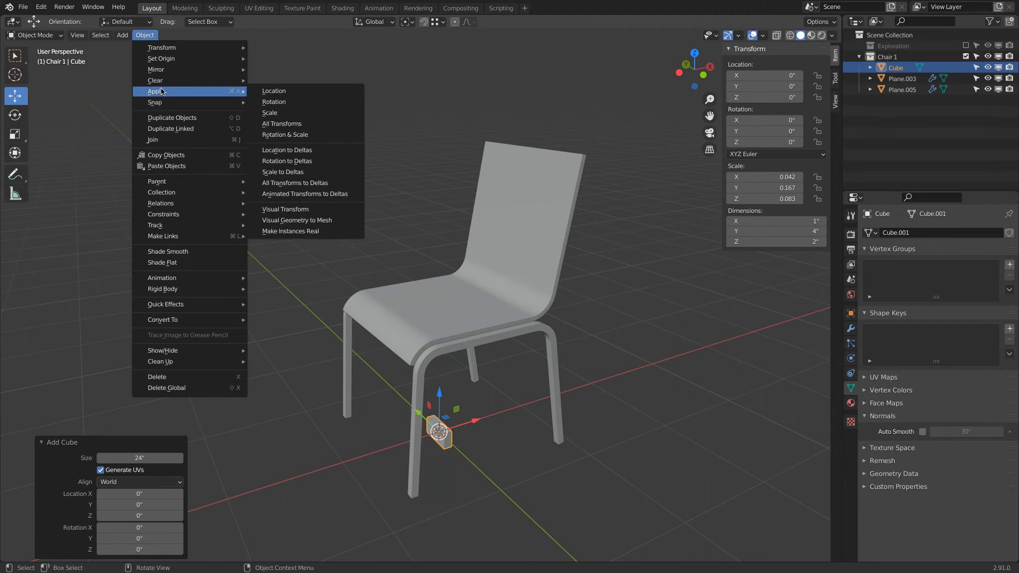
left_click(352, 113)
left_click_drag(441, 393, 433, 145)
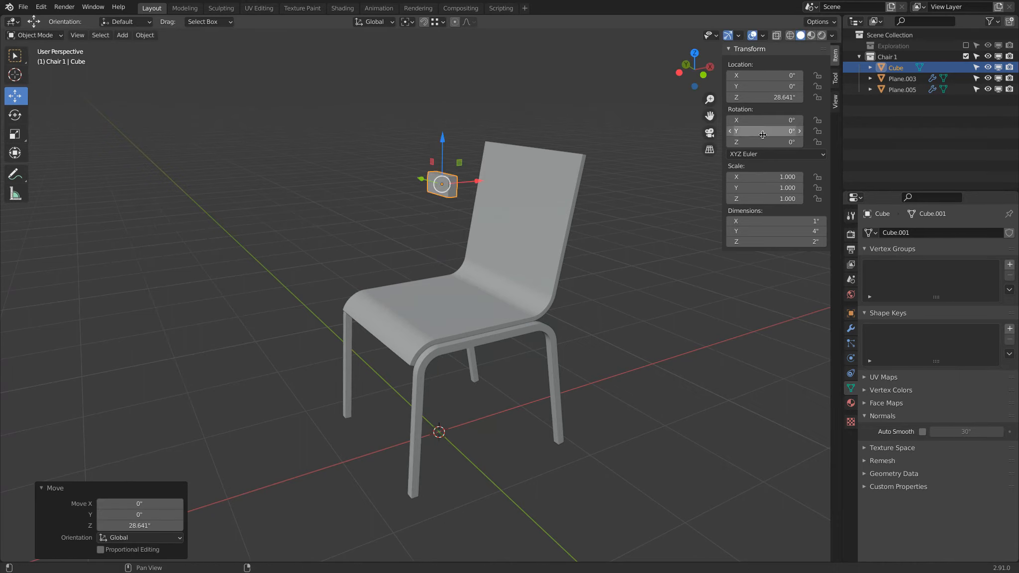
Set the cube's dimensions to 2 in along X and 1 in along Z
middle_click_drag(516, 135, 460, 140)
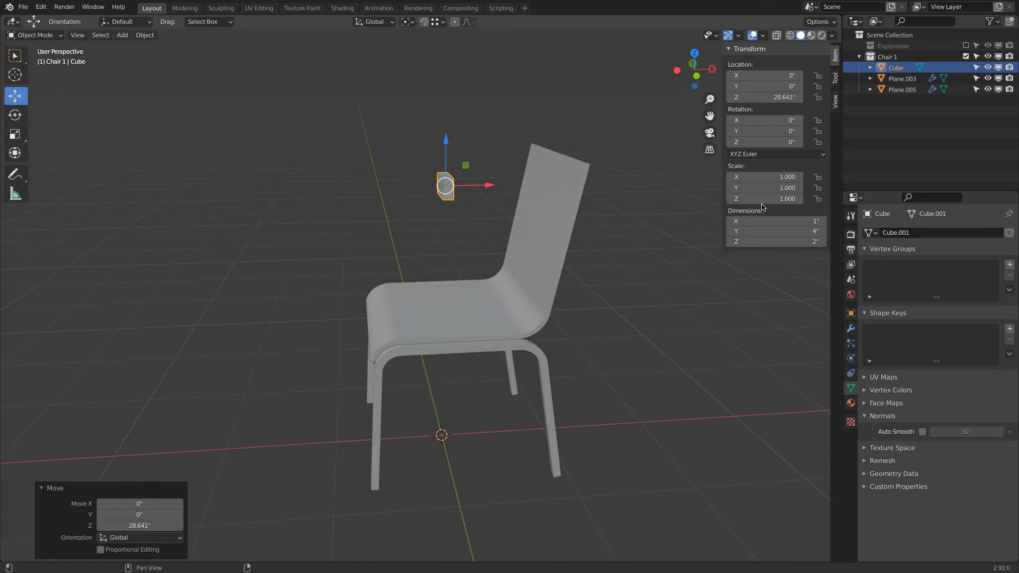
middle_click_drag(429, 183, 633, 204)
left_click(760, 241)
type("1")
key("Return")
left_click(765, 220)
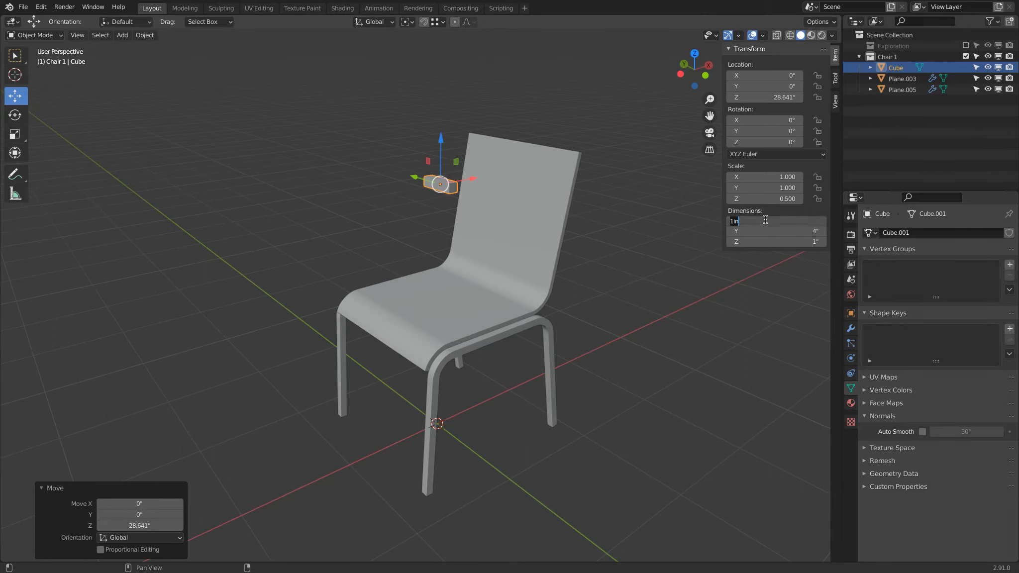
type("2")
key("Return")
middle_click_drag(528, 164, 493, 173)
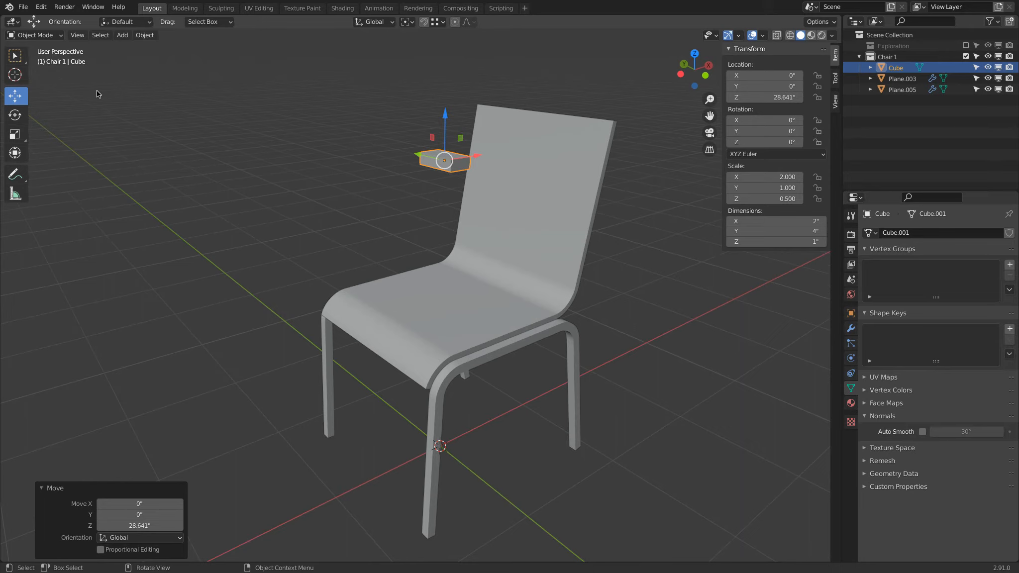
In Edit Mode, select all of the cube's edges and set their mean bevel weight to 1
left_click(61, 36)
left_click(59, 51)
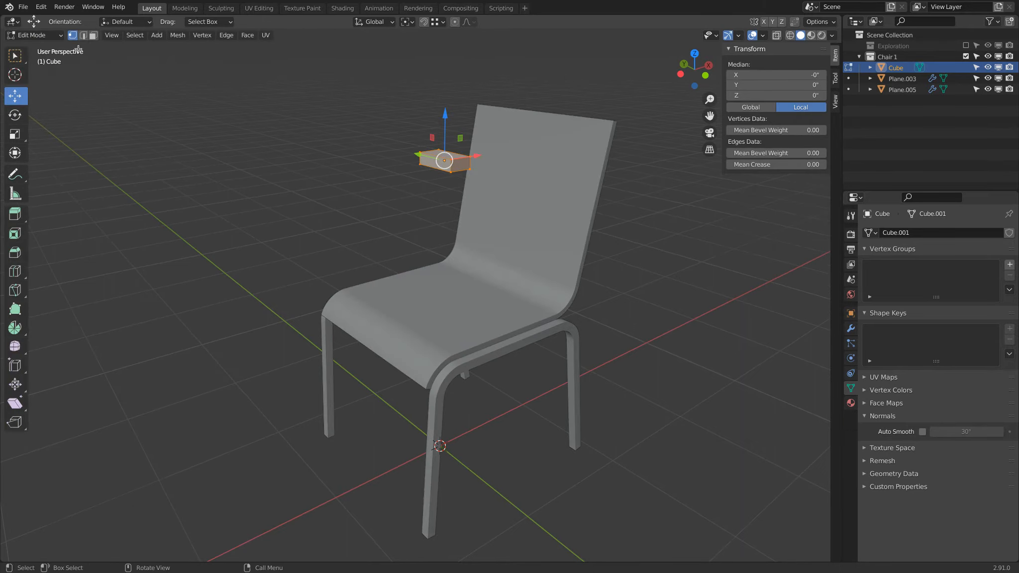
left_click(84, 36)
left_click(428, 148)
left_click(464, 162, "shift")
left_click(463, 171, "shift")
middle_click_drag(433, 194, 528, 199)
scroll(387, 166, "up", 3)
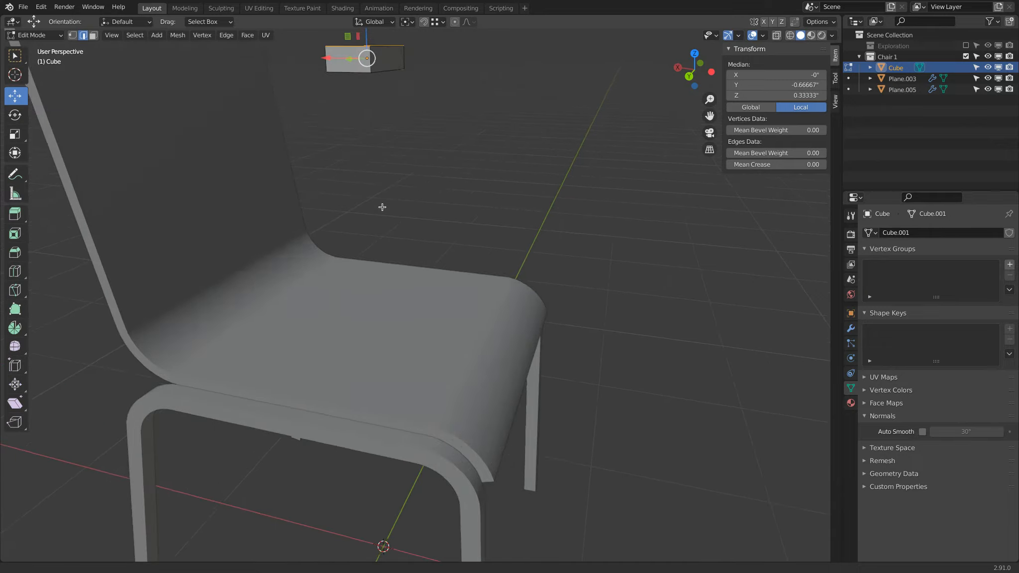
middle_click_drag(387, 166, 348, 273, "shift")
key("a")
left_click(767, 153)
type("1")
key("Return")
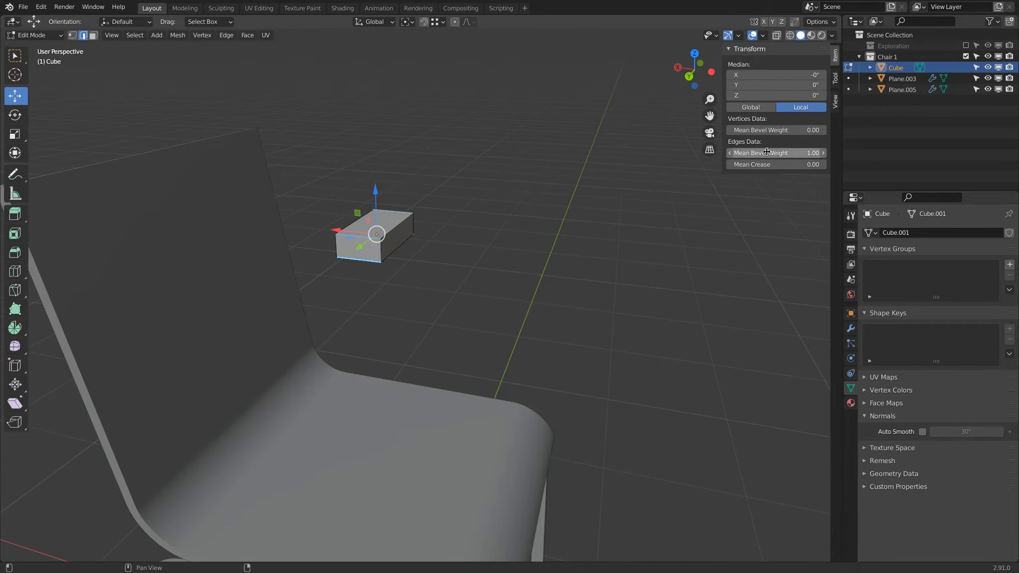
Add a Bevel modifier to the cube with amount 0.25 in and 10 segments
left_click(851, 329)
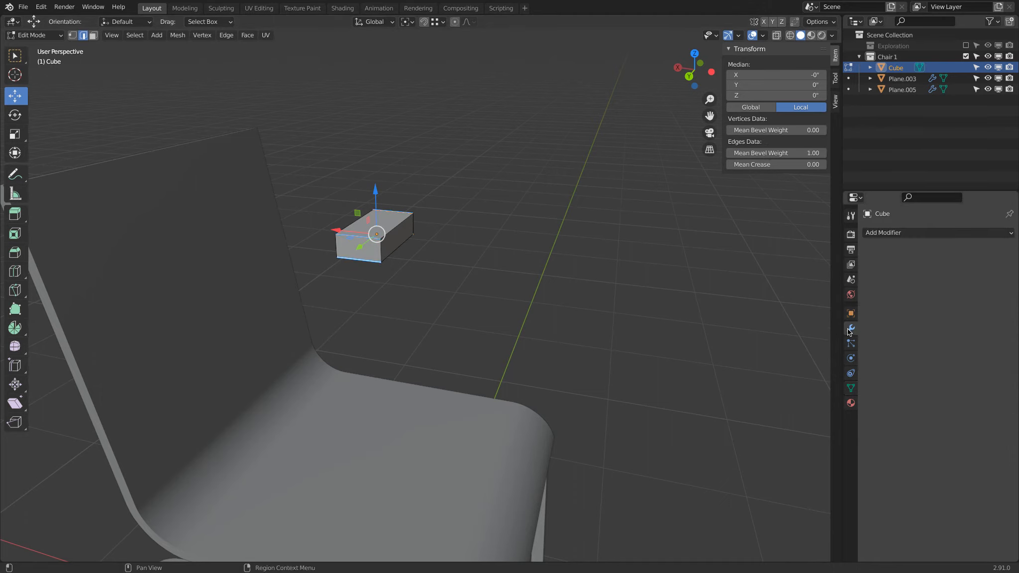
left_click(918, 233)
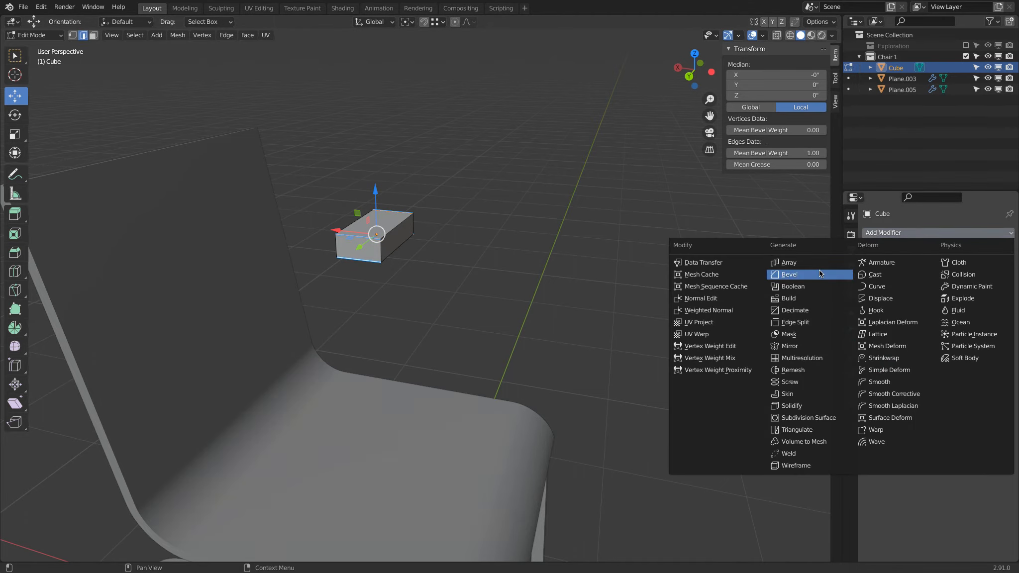
left_click(820, 271)
left_click(951, 293)
key("BackSpace")
type(".25")
key("Return")
left_click(954, 306)
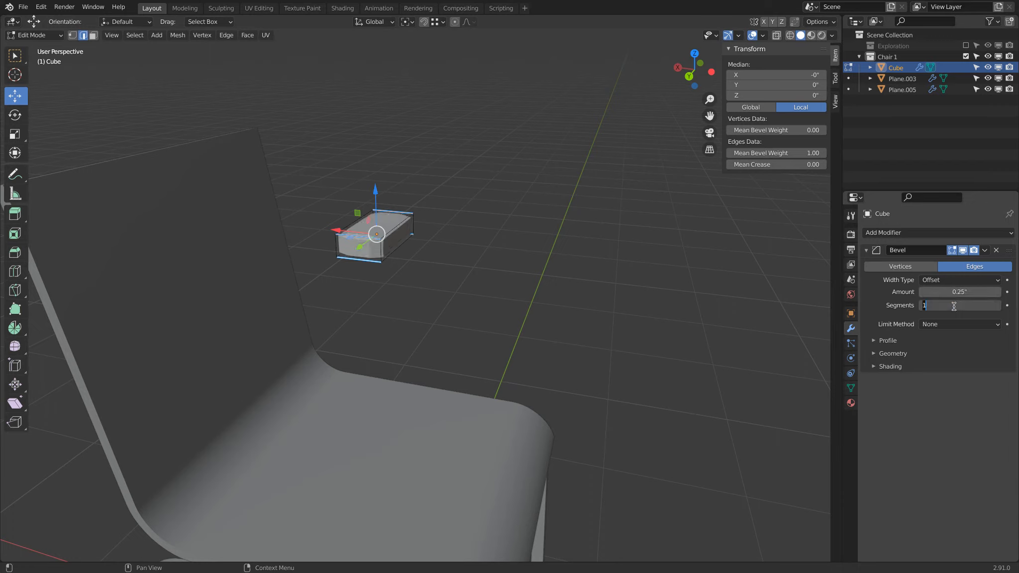
type("10")
key("Return")
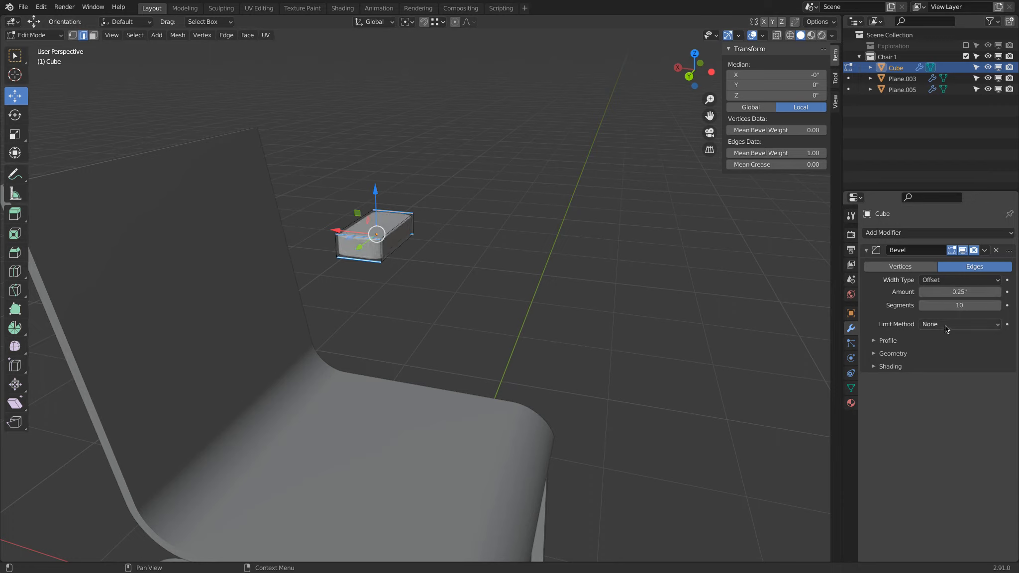
Set the bevel's limit method to Weight and return to Object Mode
left_click(946, 326)
left_click(943, 365)
key("Tab")
middle_click_drag(377, 207, 340, 207)
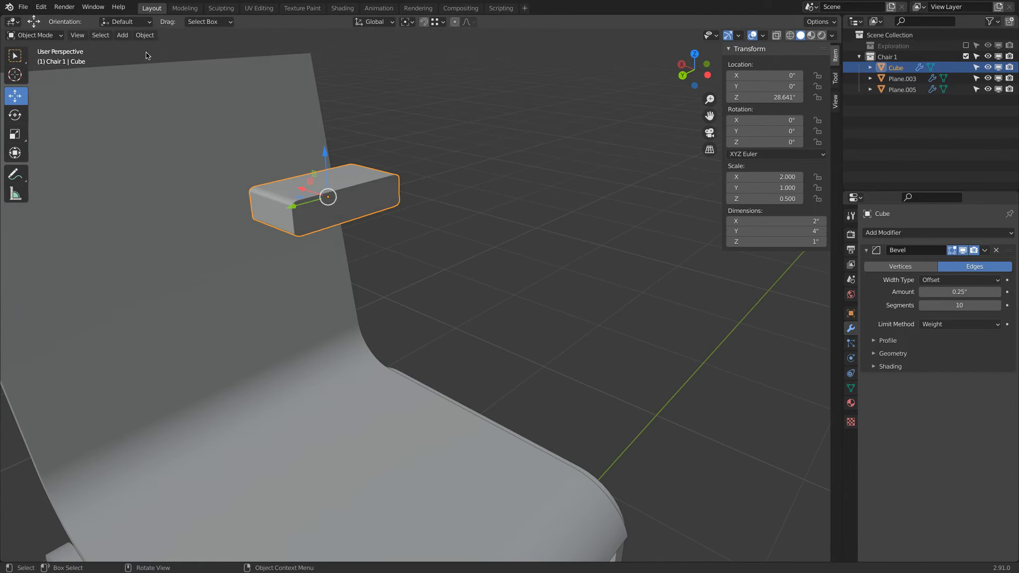
Apply the cube's scale
left_click(145, 35)
mouse_move(150, 89)
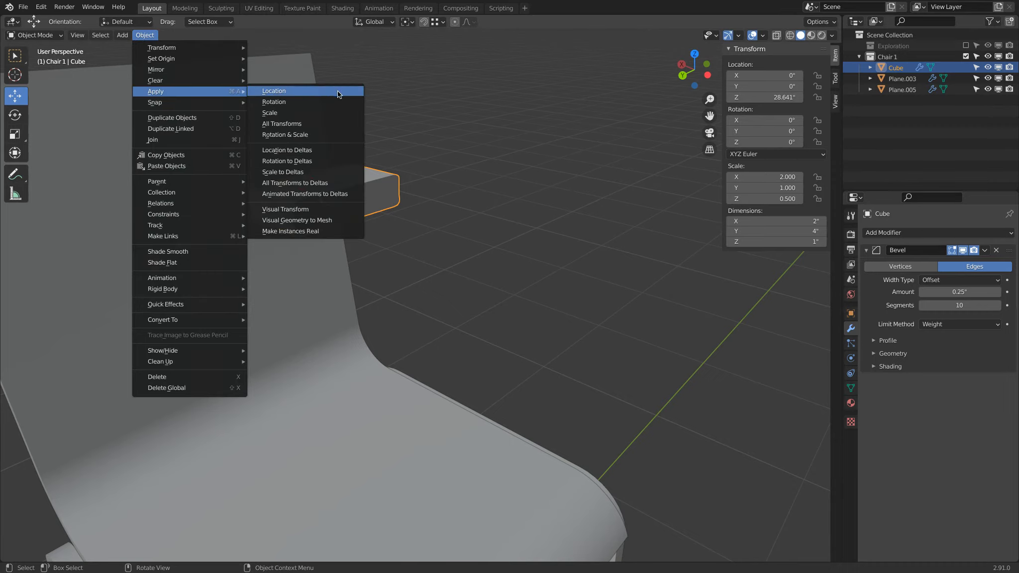
middle_click_drag(358, 186, 631, 184, "shift")
scroll(642, 178, "up", 1)
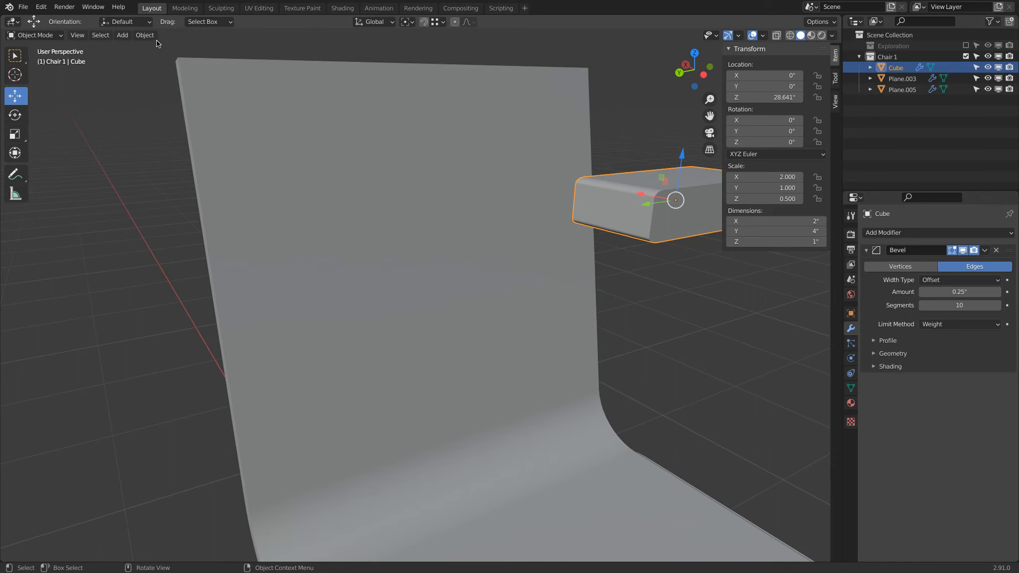
left_click(145, 35)
mouse_move(161, 92)
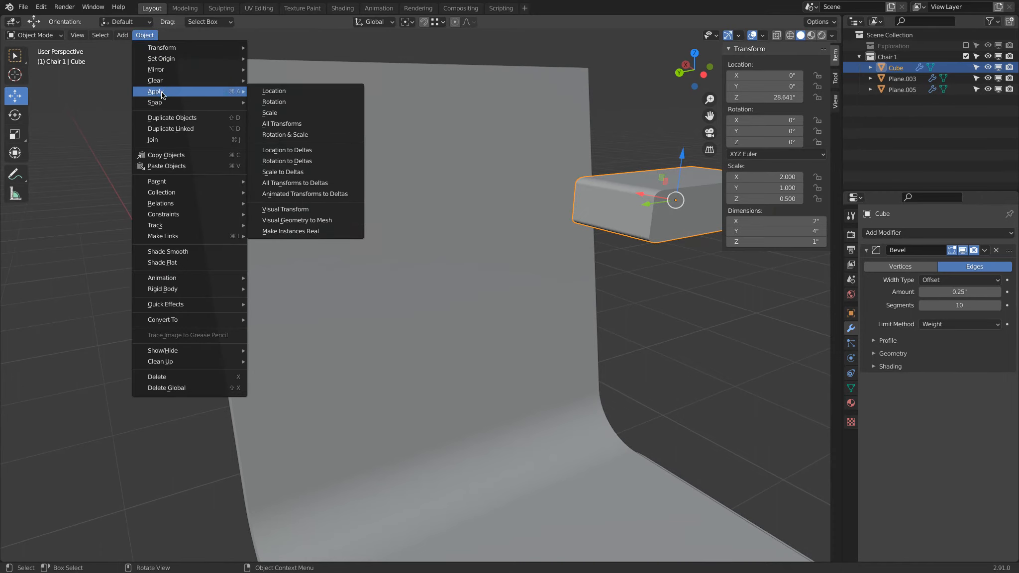
left_click(303, 114)
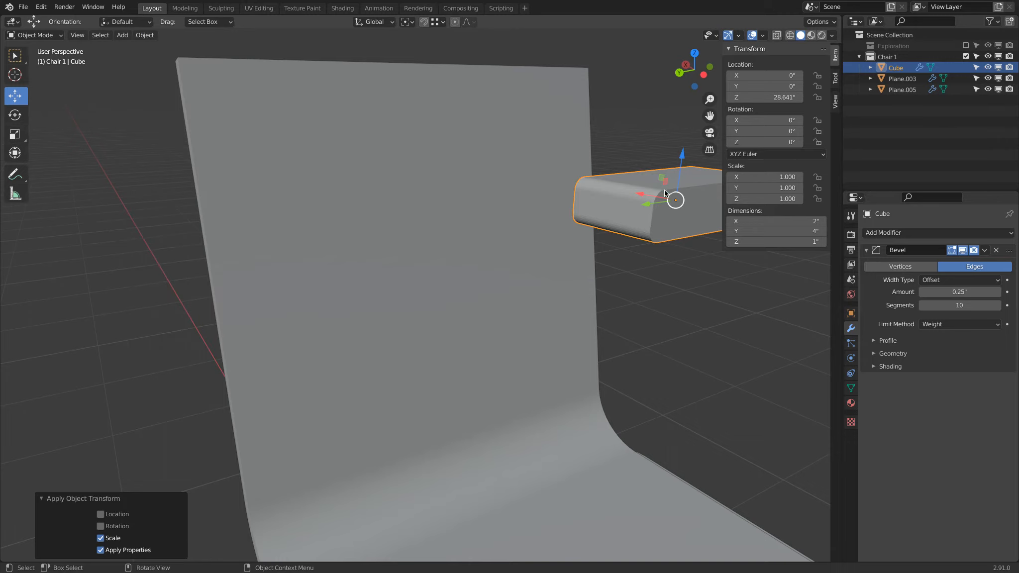
Shade the beveled cube smooth
right_click(598, 191)
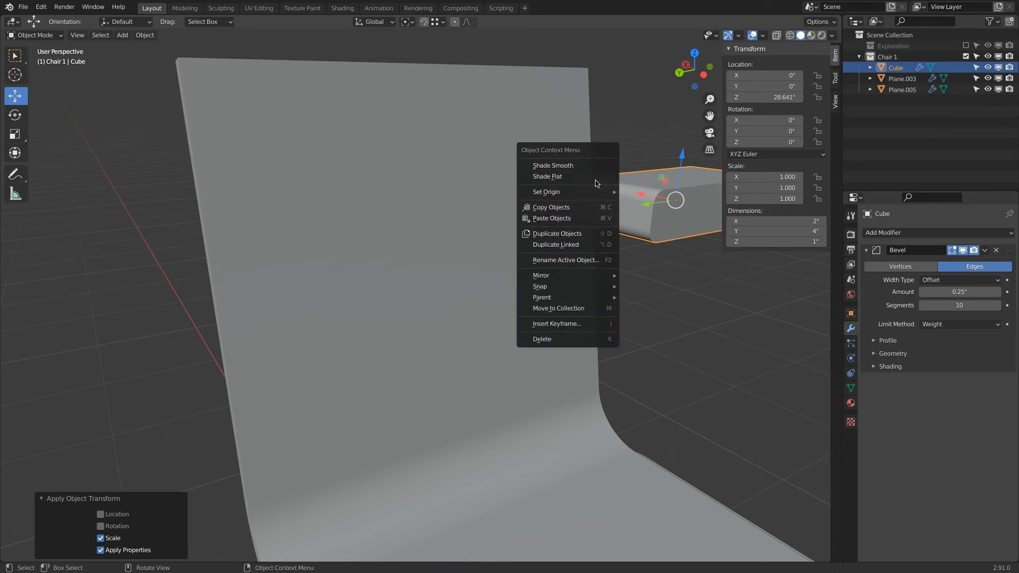
left_click(588, 171)
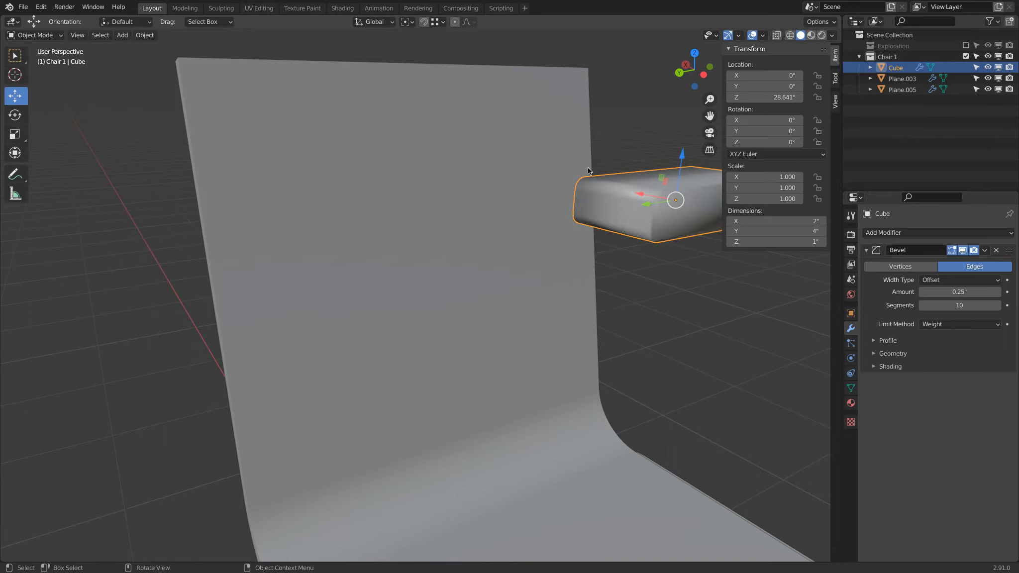
key("q")
Select the beveled block and rotate it 5 degrees
left_click(615, 193)
middle_click_drag(618, 193, 548, 187)
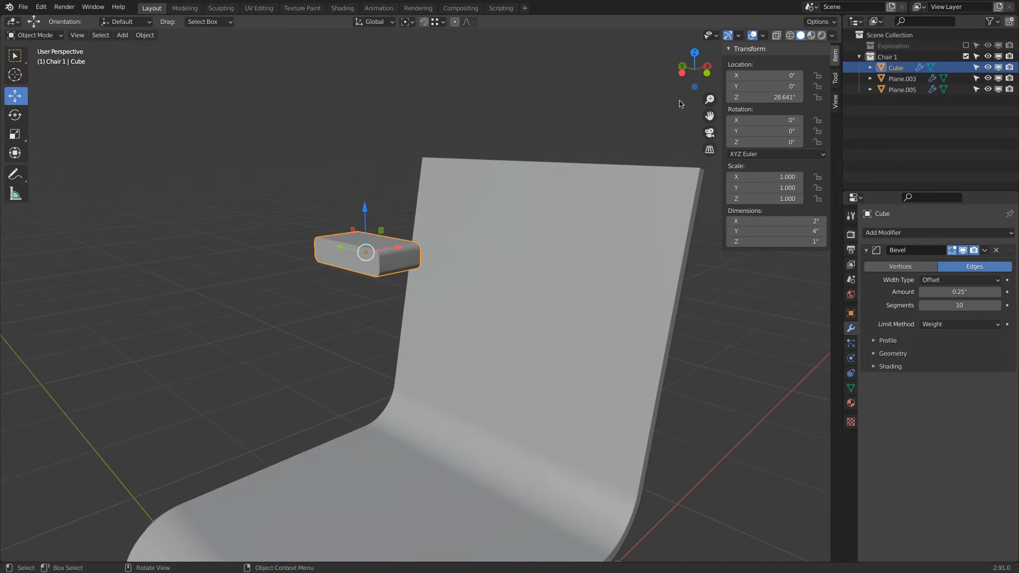
left_click(707, 73)
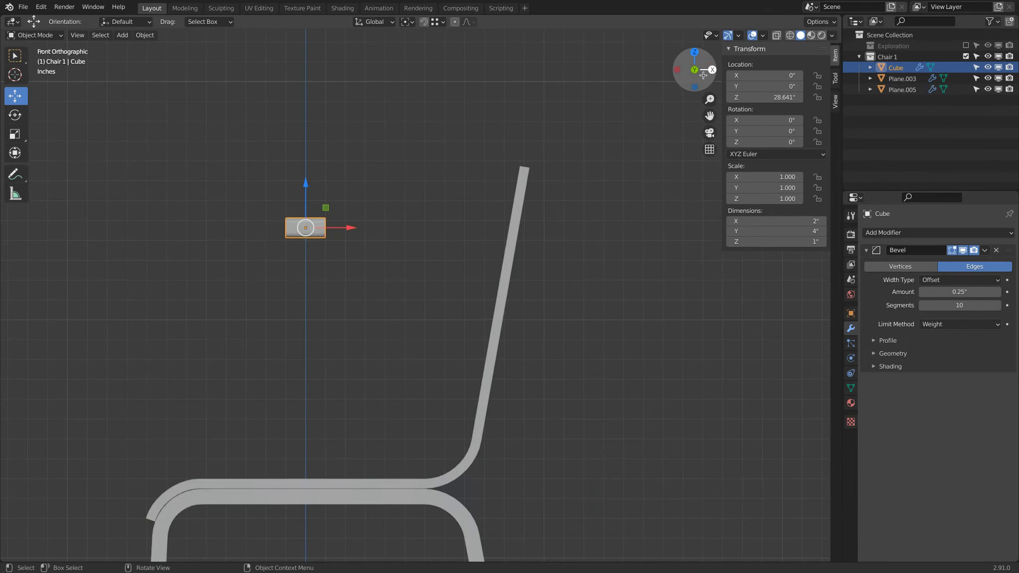
left_click(522, 169)
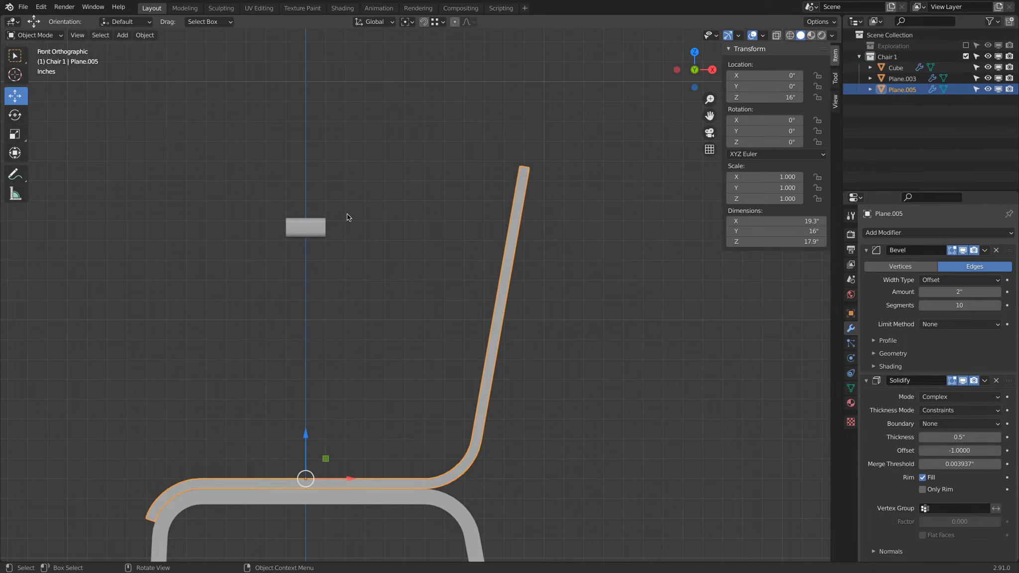
left_click(324, 220)
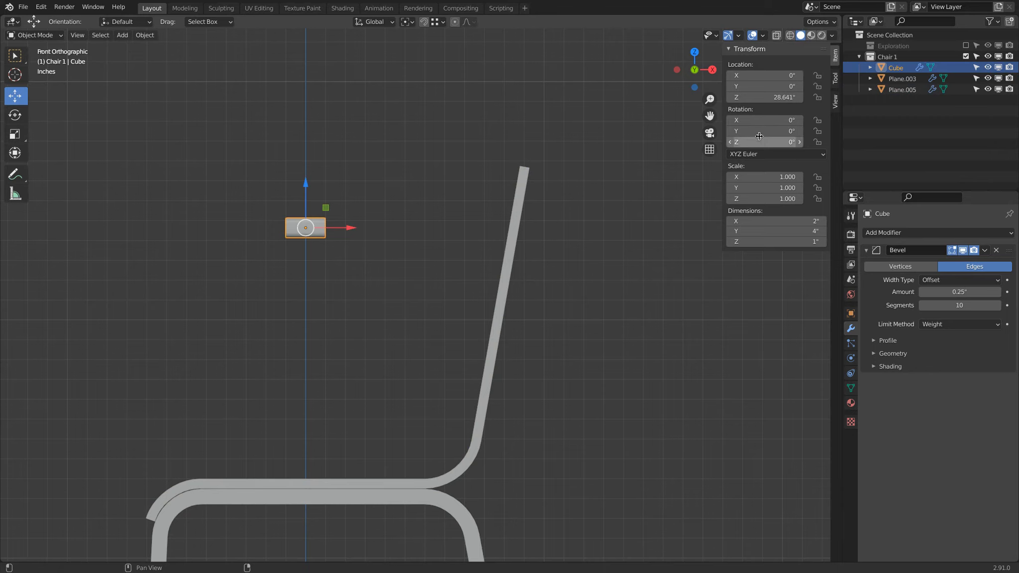
type("r")
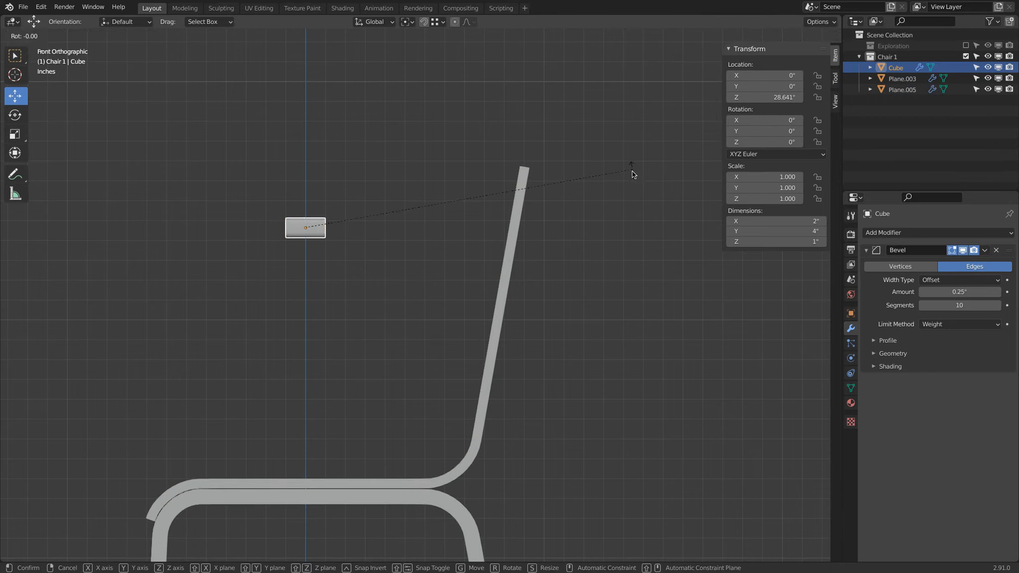
type("5")
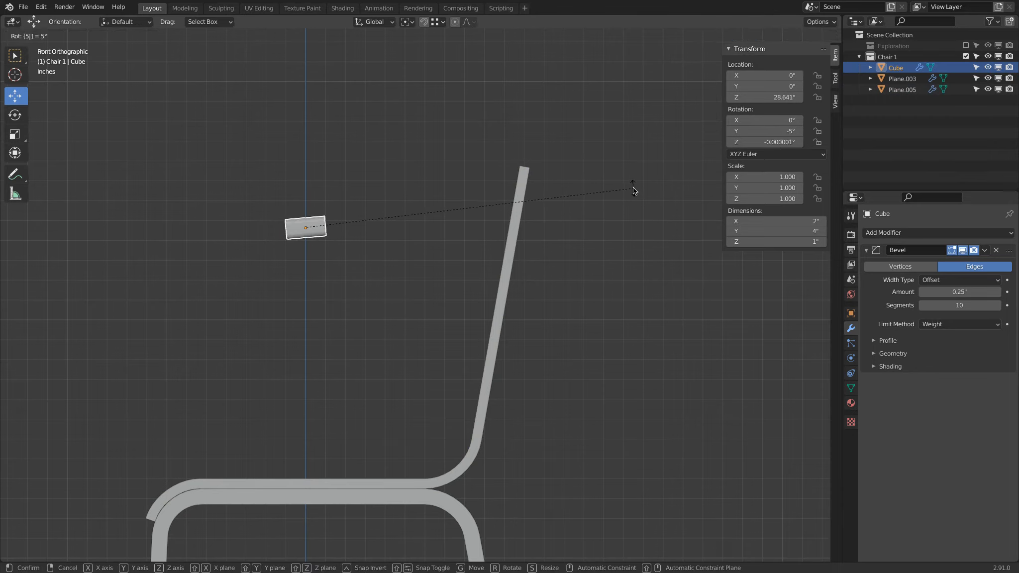
key("Return")
Move the block up beside the backrest top and set its rotation to 10° on Y and 0° on Z
key("g")
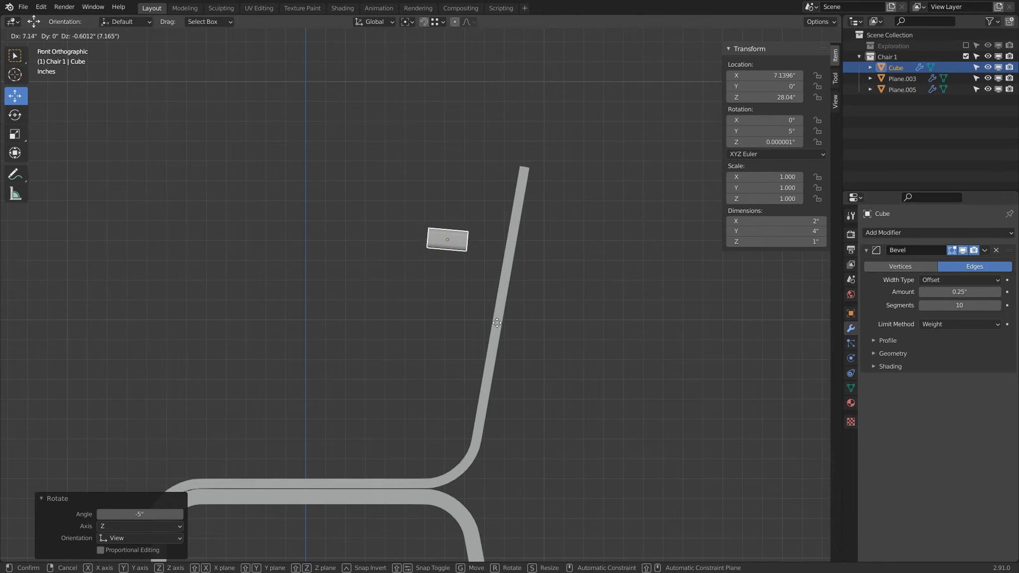
left_click(529, 325)
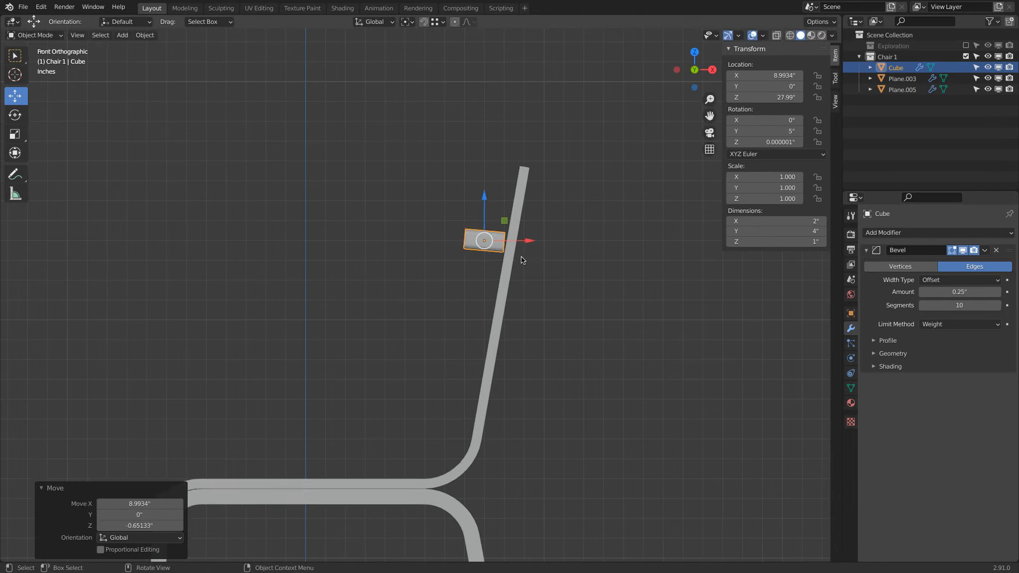
left_click(775, 130)
type("10")
key("Tab")
type("0")
key("Return")
Nudge the block so it sits against the backrest
scroll(584, 218, "up", 3)
key("g")
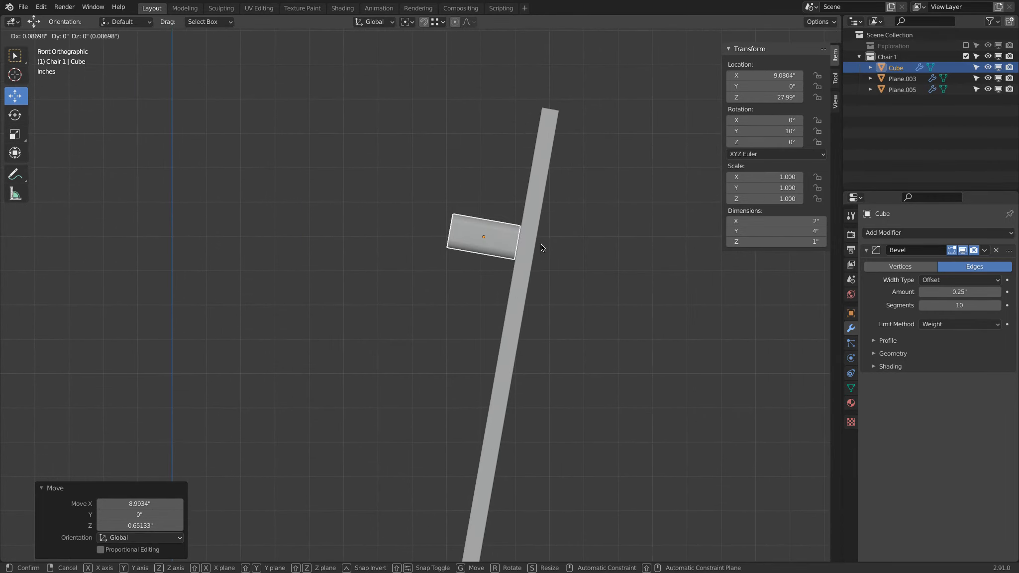
left_click(542, 244)
scroll(439, 168, "down", 2)
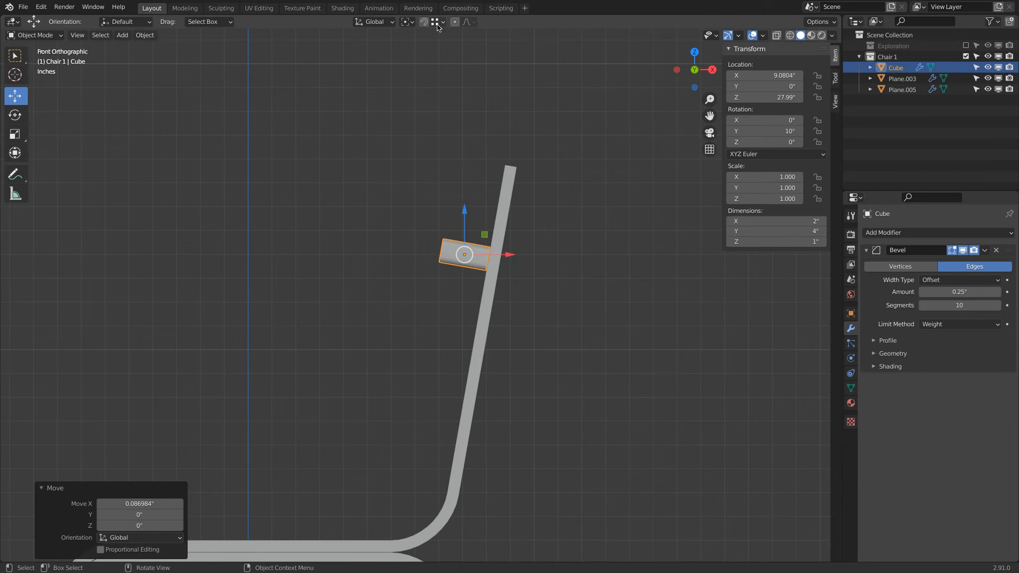
Switch the transform orientation to Local and move the block -1 in along its local Z into the backrest
left_click(374, 22)
left_click(366, 68)
middle_click_drag(481, 184, 483, 224)
left_click_drag(483, 232, 494, 152)
left_click_drag(537, 189, 575, 198)
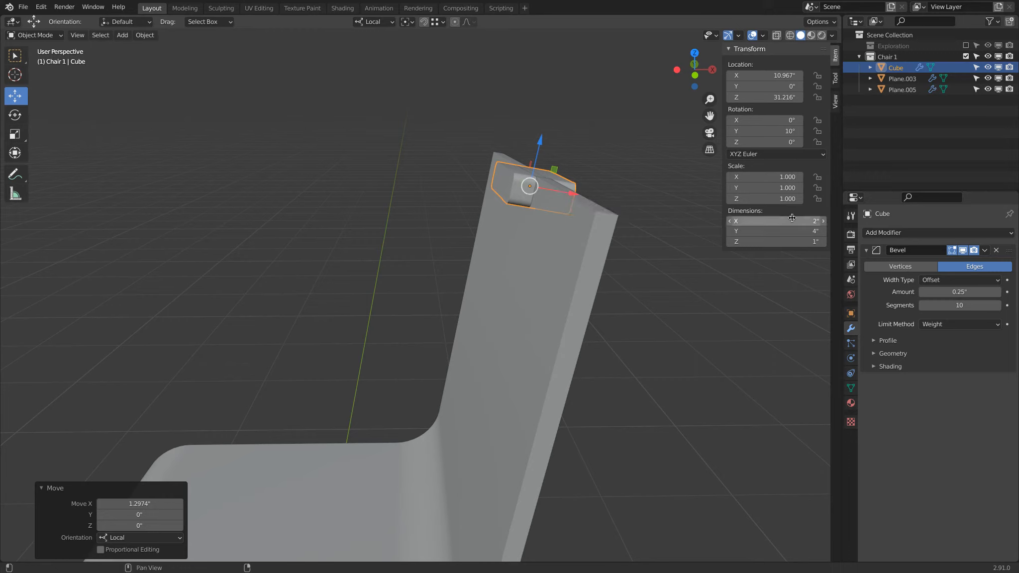
left_click_drag(541, 144, 538, 162)
left_click(124, 525)
key("BackSpace")
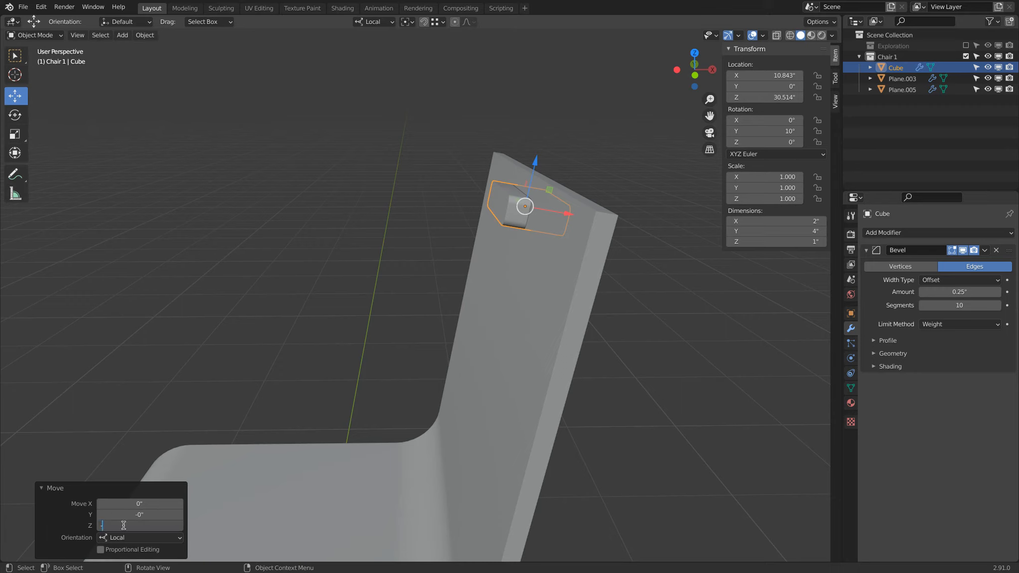
type("-1")
key("Return")
Create a new collection inside Chair 1 and rename it Trim
middle_click_drag(371, 217, 467, 232)
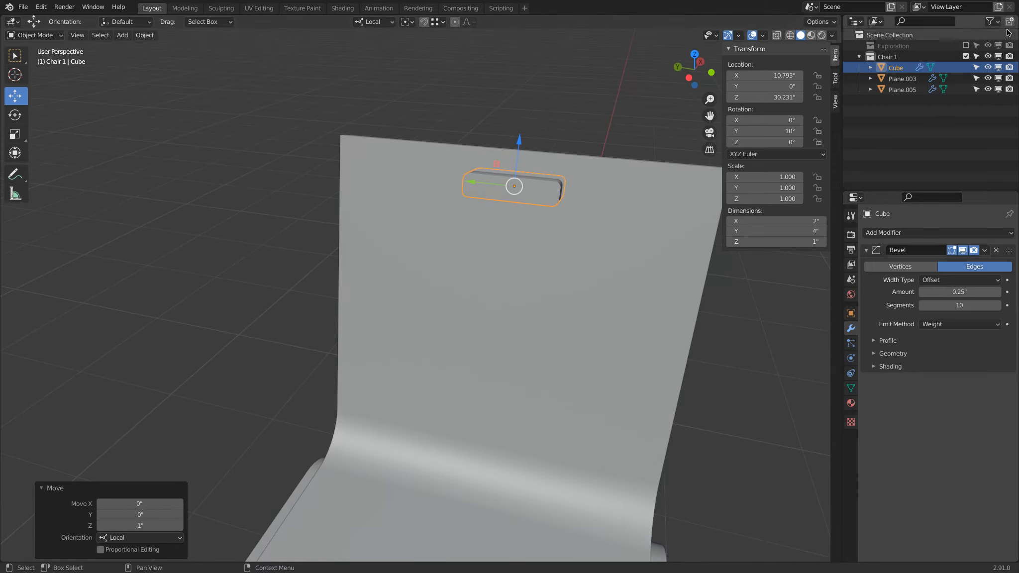
right_click(883, 57)
left_click(880, 59)
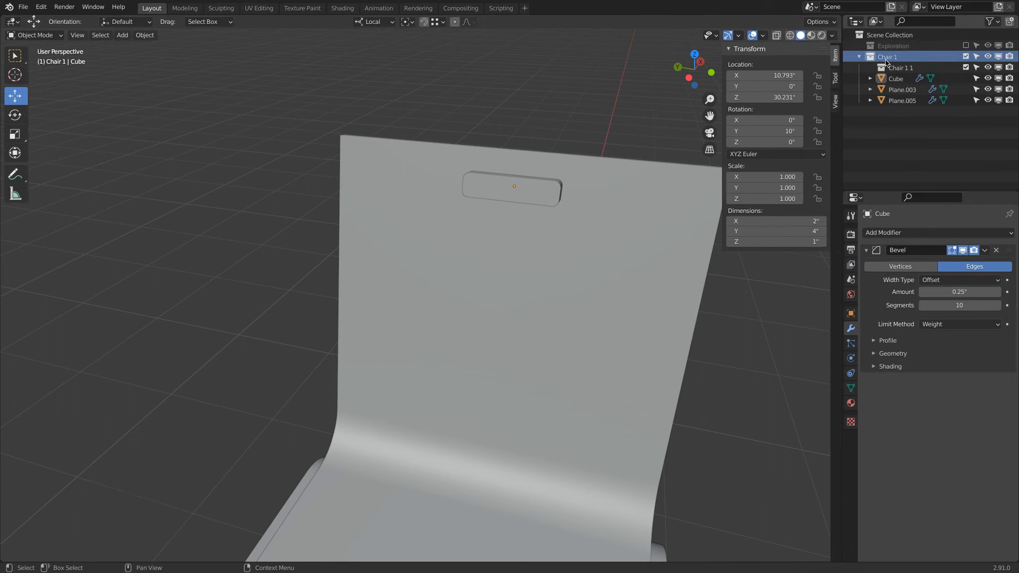
left_click(902, 68)
double_click(904, 67)
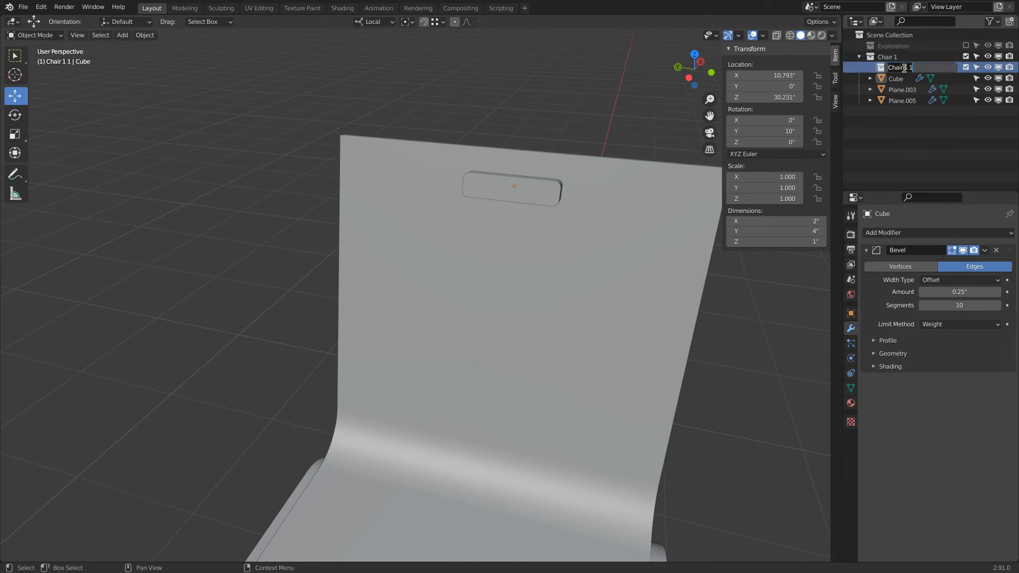
type("Trim")
key("Return")
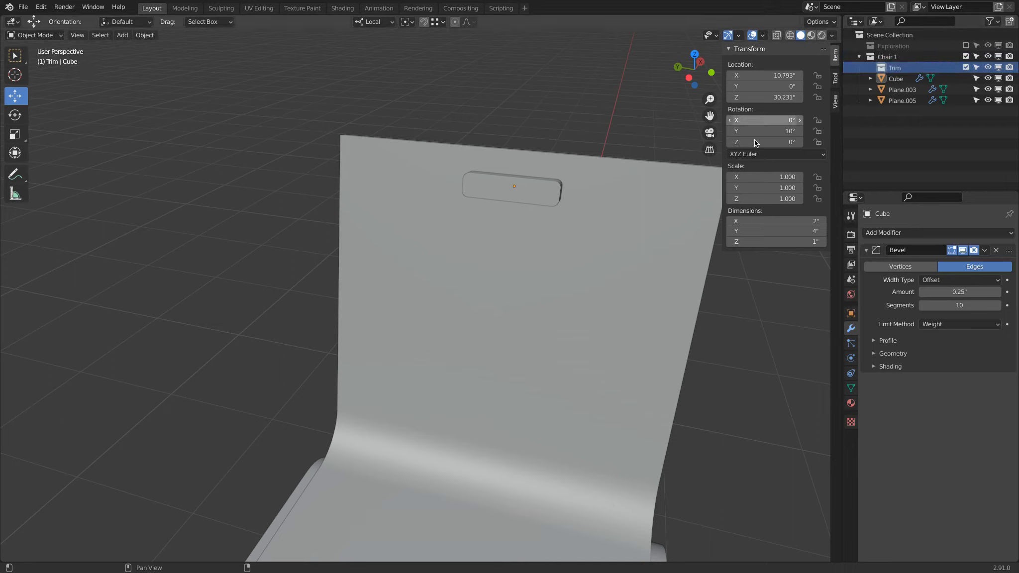
Rename the block Hand Trim and move it into the Trim collection, excluding that collection from view
left_click(550, 191)
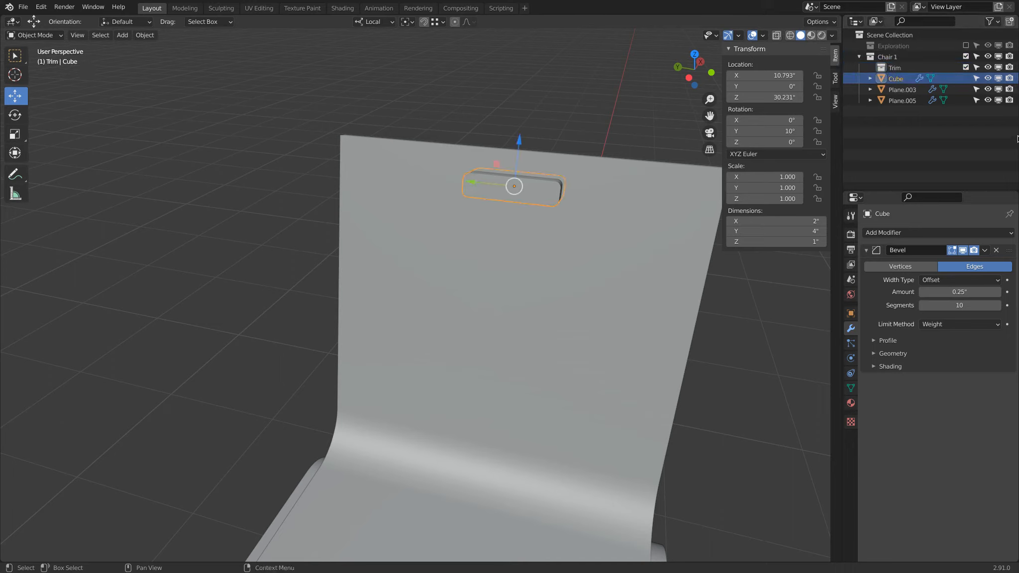
double_click(903, 79)
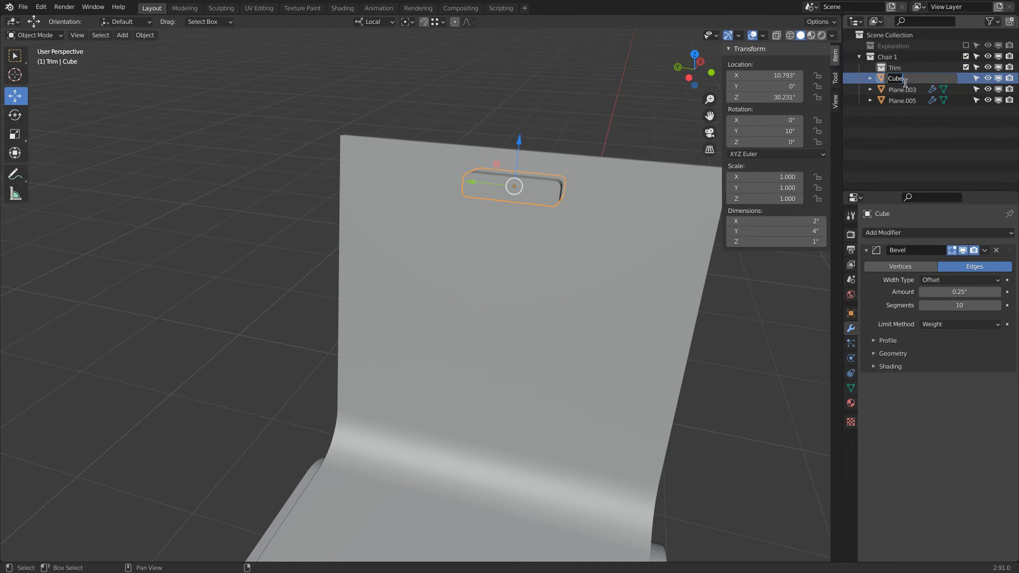
type("Hand Trim")
key("Return")
left_click_drag(905, 80, 898, 67)
left_click(966, 68)
Add a Boolean modifier to the backrest using Hand Trim as the cutting object
left_click(572, 278)
left_click(938, 233)
left_click(769, 280)
left_click(958, 323)
left_click(948, 343)
scroll(548, 239, "down", 3)
middle_click_drag(502, 219, 537, 190)
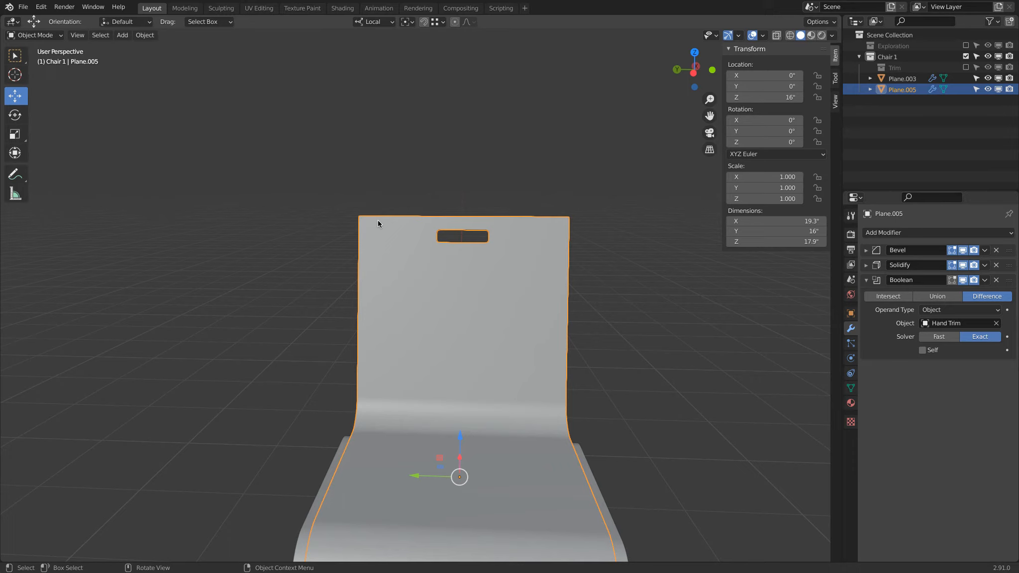
Add a new cube and scale it down to about 4 in
left_click(122, 35)
mouse_move(130, 48)
left_click(225, 59)
middle_click_drag(225, 59, 508, 185)
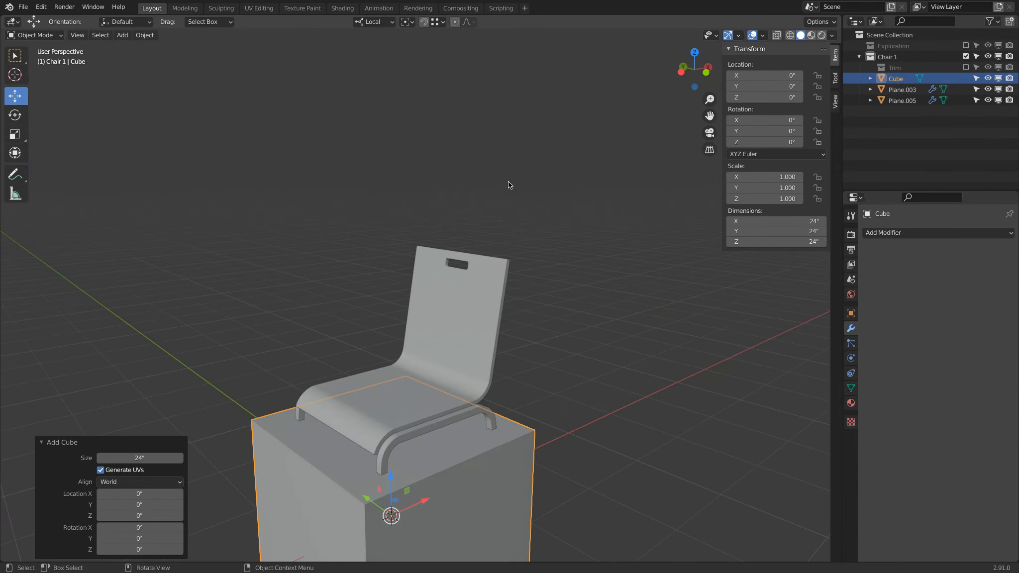
scroll(580, 213, "down", 3)
key("s")
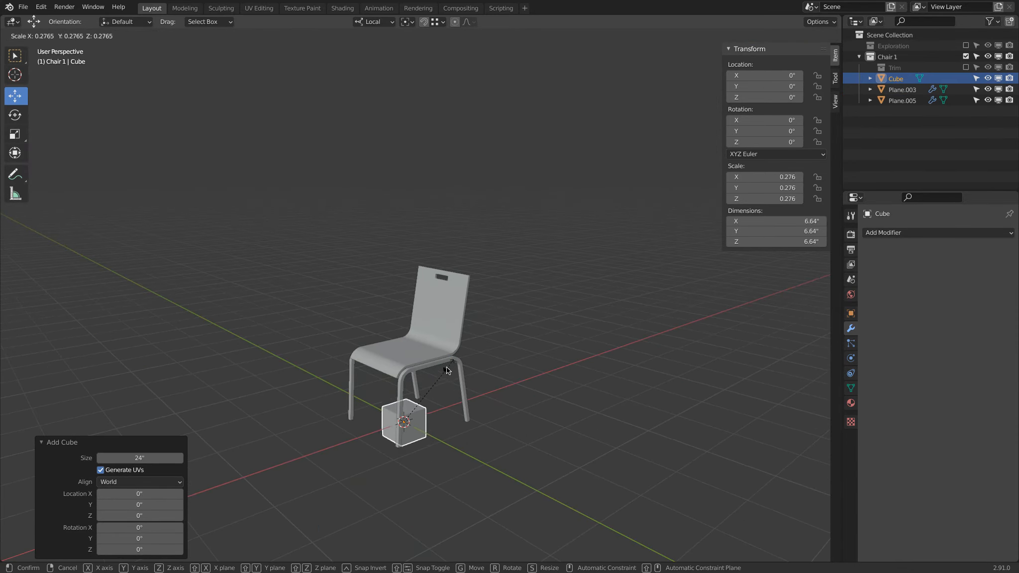
left_click(433, 394)
Move the cube up to the backrest top and set its Y rotation to 10°
scroll(418, 425, "up", 1)
left_click_drag(400, 407, 401, 219)
double_click(749, 129)
type("10")
key("Return")
middle_click_drag(622, 170, 604, 193)
scroll(494, 224, "up", 5)
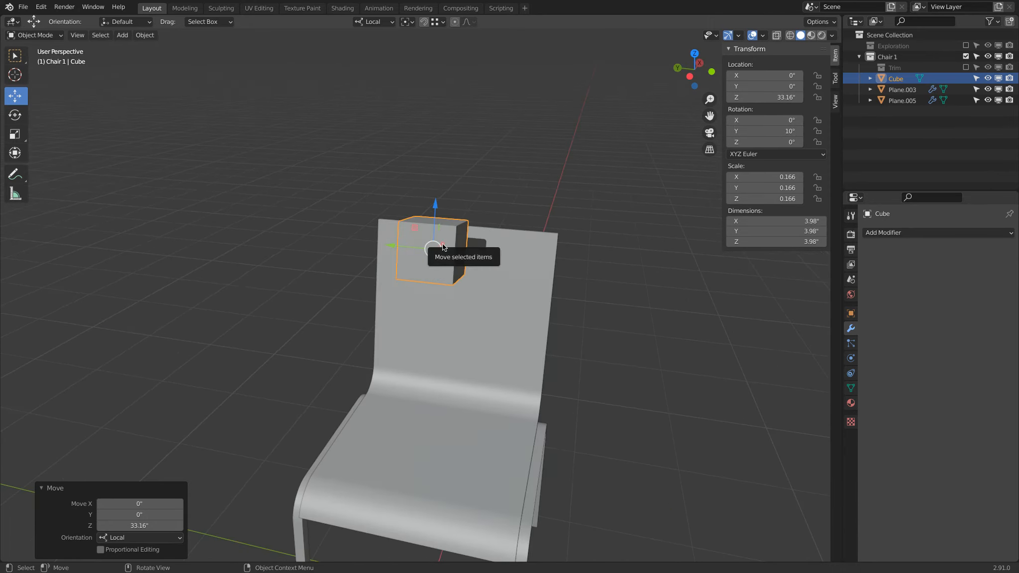
Set the cube's X rotation to 45°
left_click_drag(759, 120, 764, 120)
left_click(764, 120)
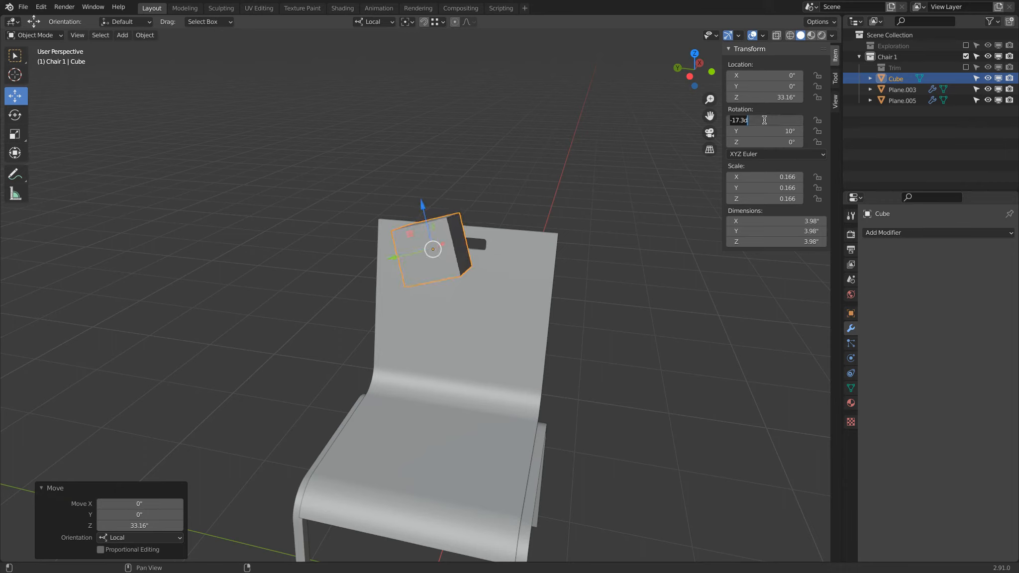
type("45")
key("Return")
Move the cube to the backrest's side edge near the top
middle_click_drag(539, 138, 421, 178)
left_click_drag(377, 227, 501, 263)
middle_click_drag(501, 264, 565, 235)
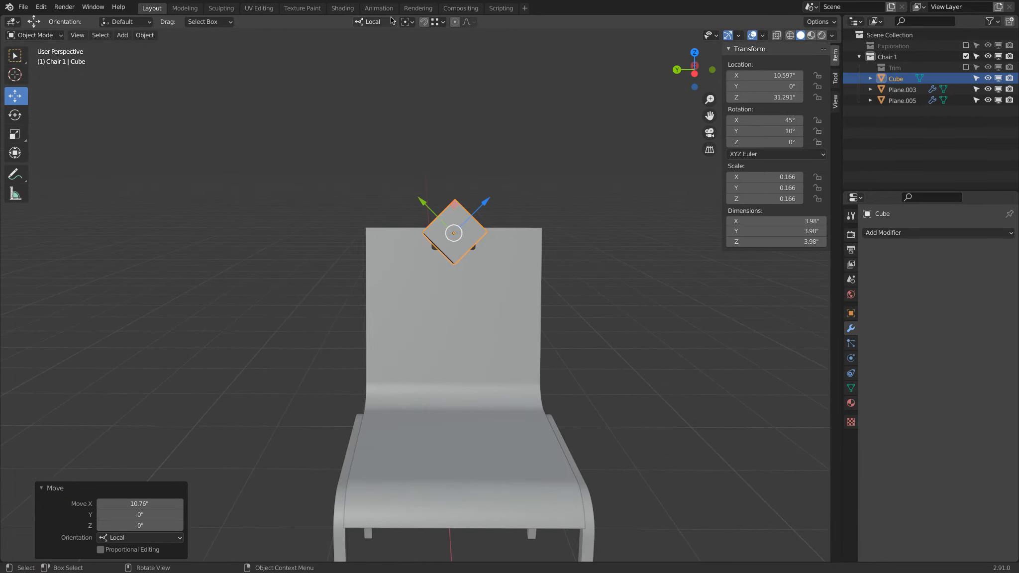
left_click(698, 71)
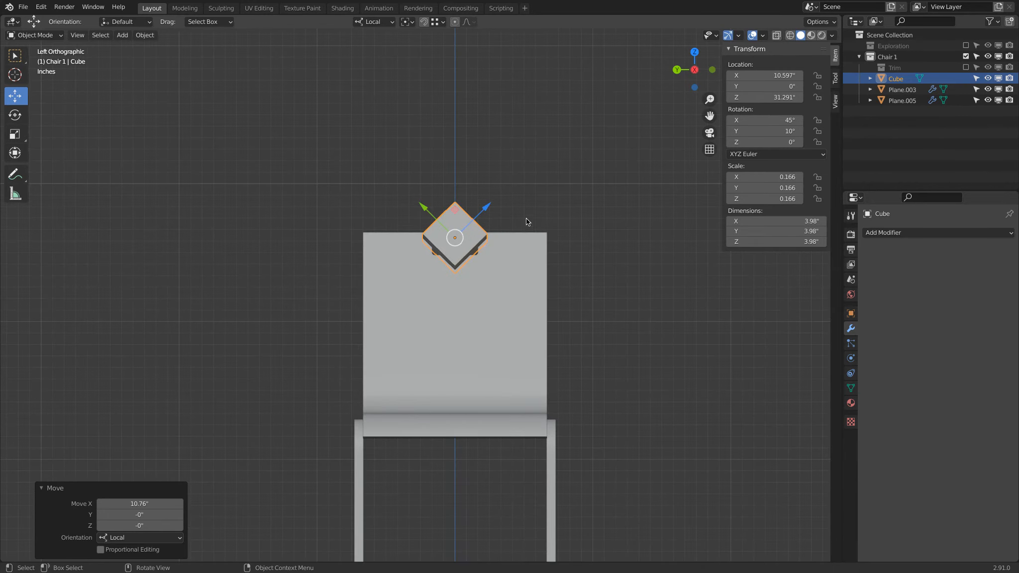
left_click_drag(455, 209, 368, 205)
scroll(368, 206, "up", 5)
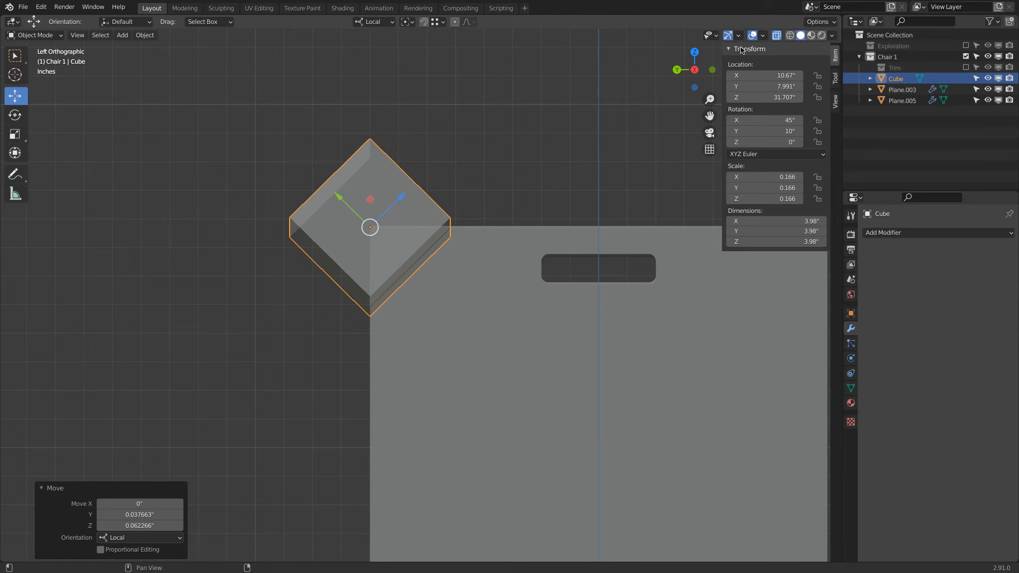
middle_click_drag(520, 180, 448, 246)
Set the cube's dimensions to 5 in on Z and 2 in on X
double_click(785, 242)
type("5")
key("Return")
double_click(785, 222)
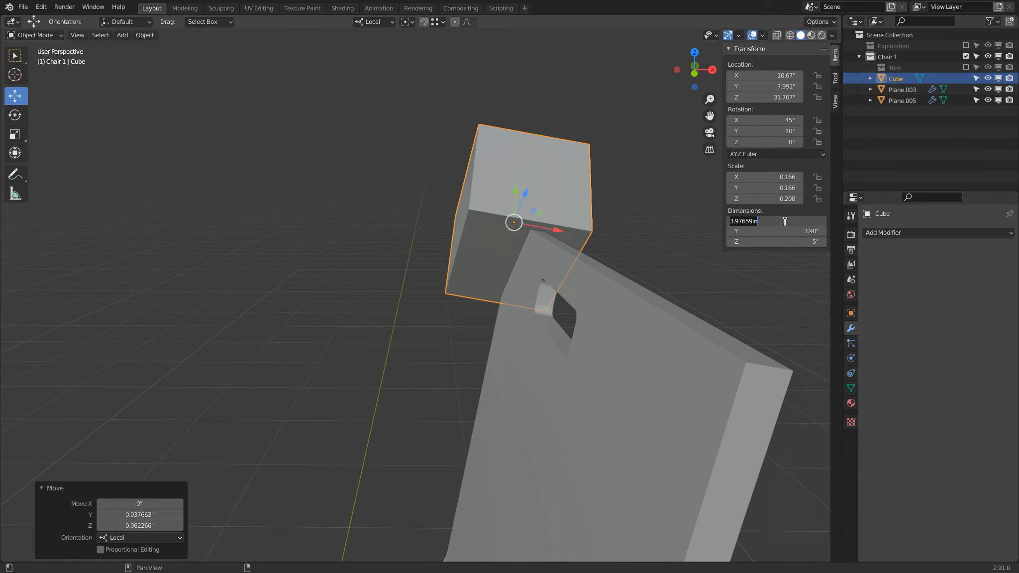
type("2")
key("Return")
Apply the cube's scale
middle_click_drag(466, 195, 588, 191)
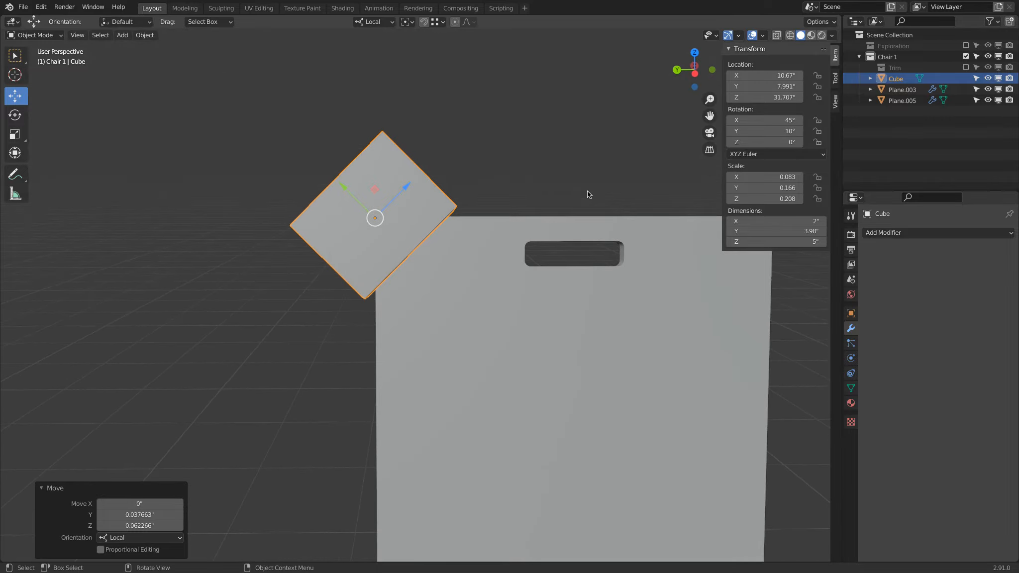
middle_click_drag(587, 191, 462, 137)
left_click(153, 36)
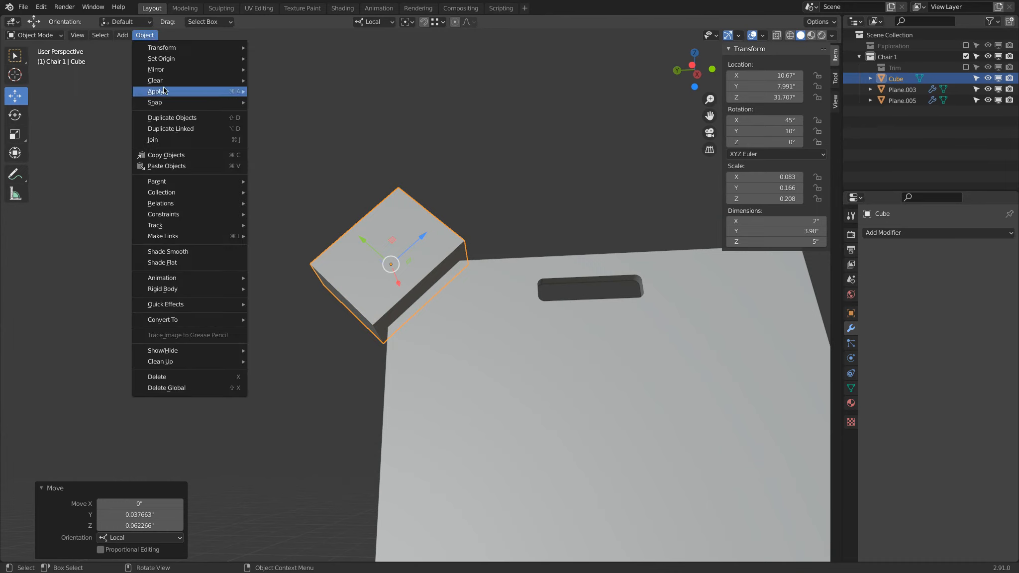
mouse_move(163, 90)
left_click(293, 112)
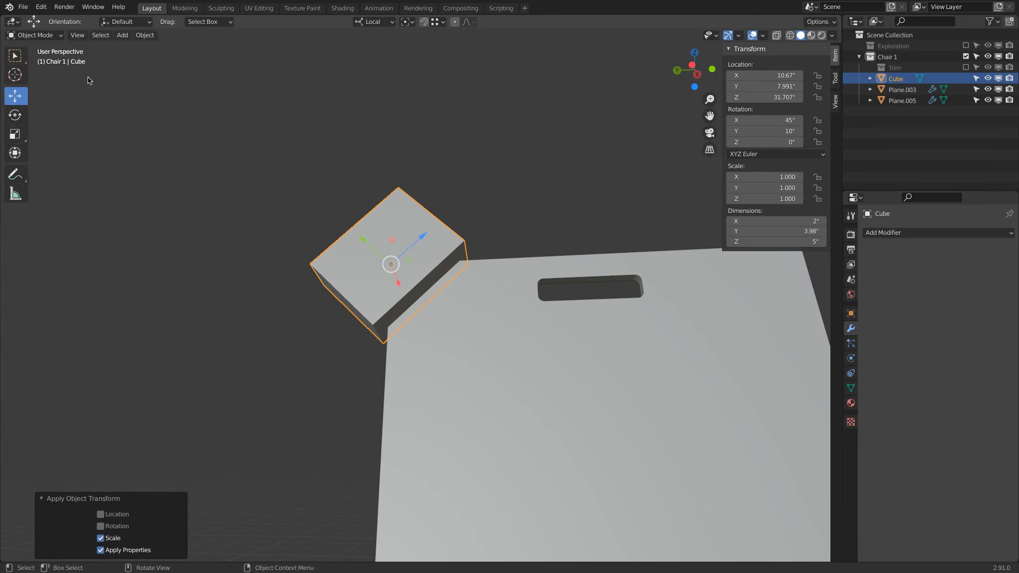
Enter Edit Mode on the cube and add two loop cuts across it with the slide factor set to 0
left_click(49, 36)
left_click(52, 69)
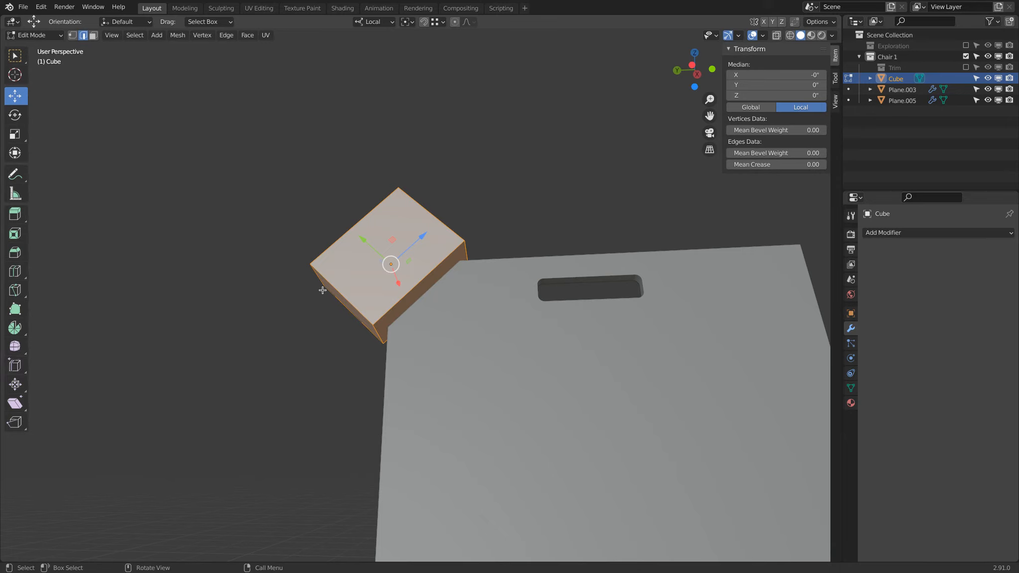
key("ctrl+r")
scroll(429, 276, "up", 1)
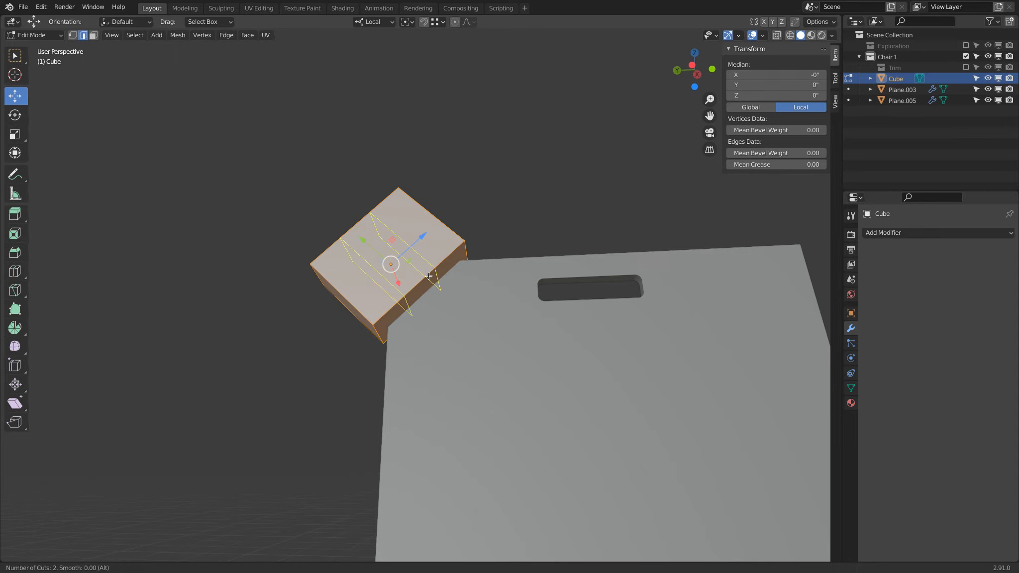
left_click(429, 276)
right_click(428, 276)
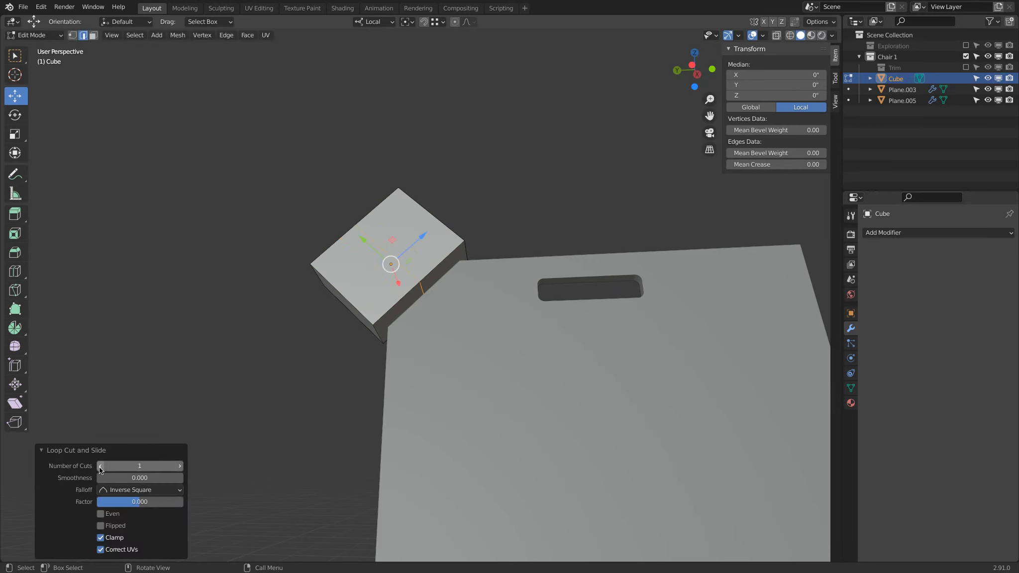
left_click(180, 467)
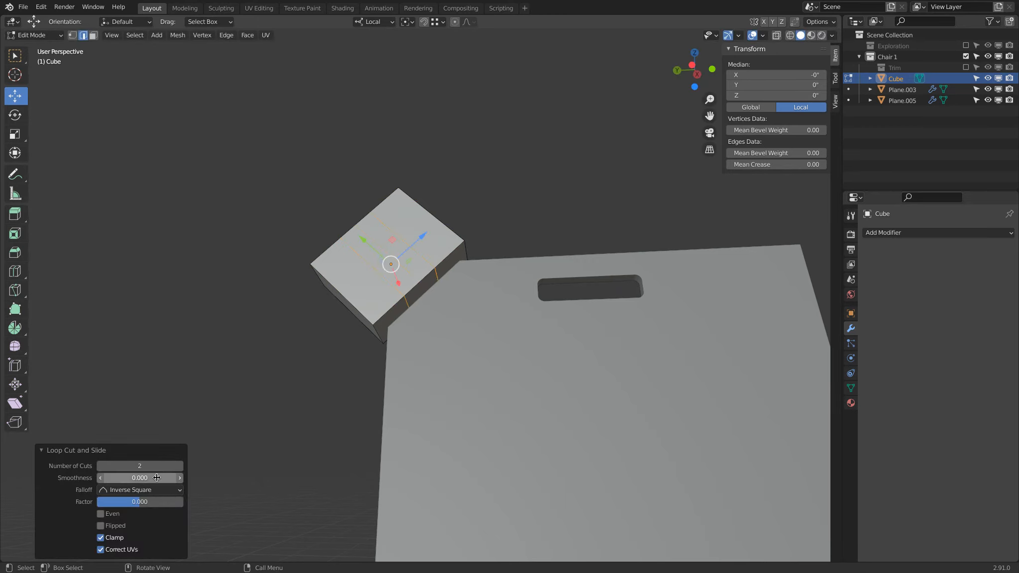
mouse_move(161, 503)
left_mouse_down()
mouse_move(173, 500)
mouse_move(146, 502)
left_mouse_up()
left_click(146, 501)
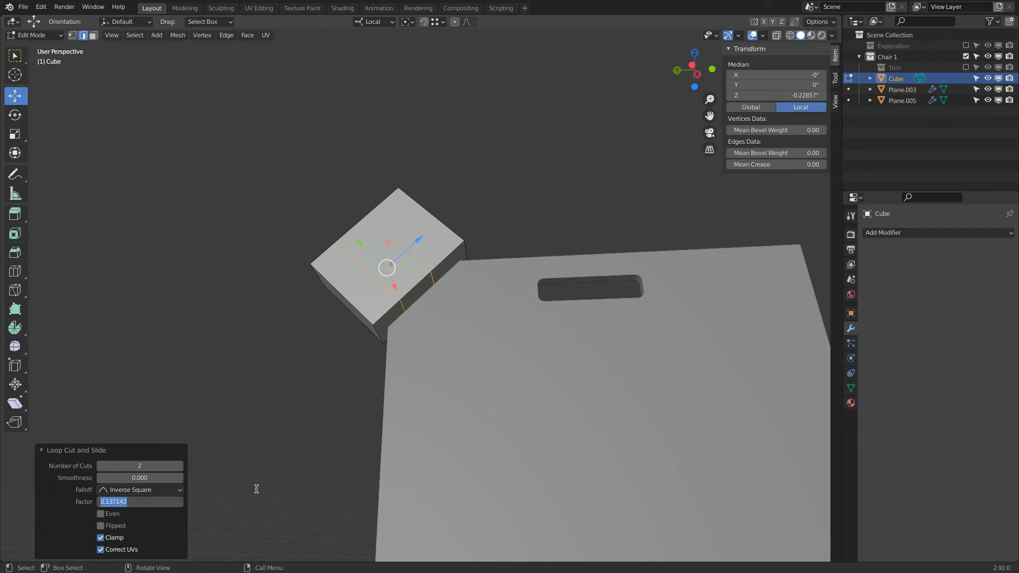
type("0")
key("Return")
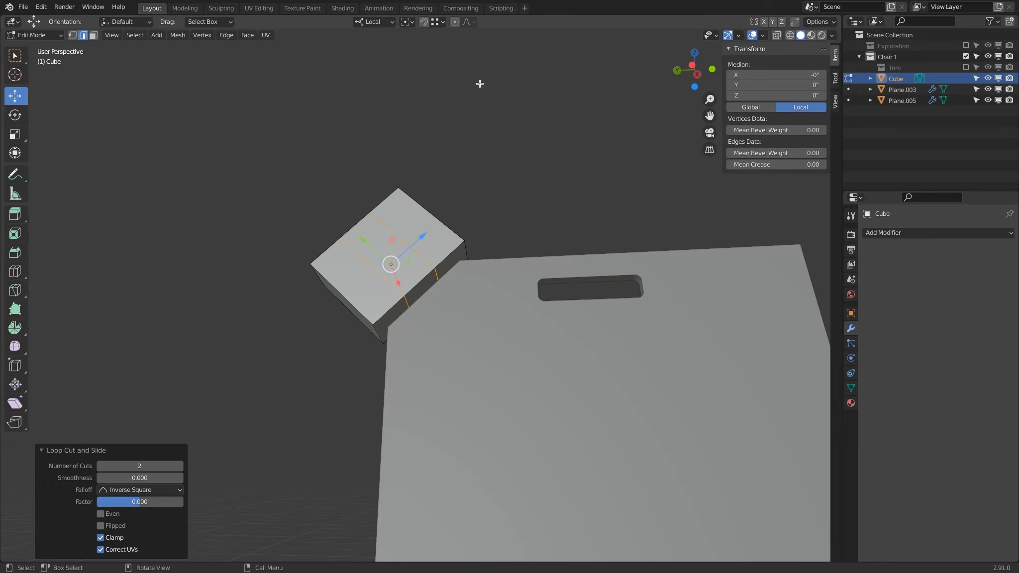
Turn on edge length display, select both new edge loops and scale them together to 0.601 along the cube's Z
left_click(763, 35)
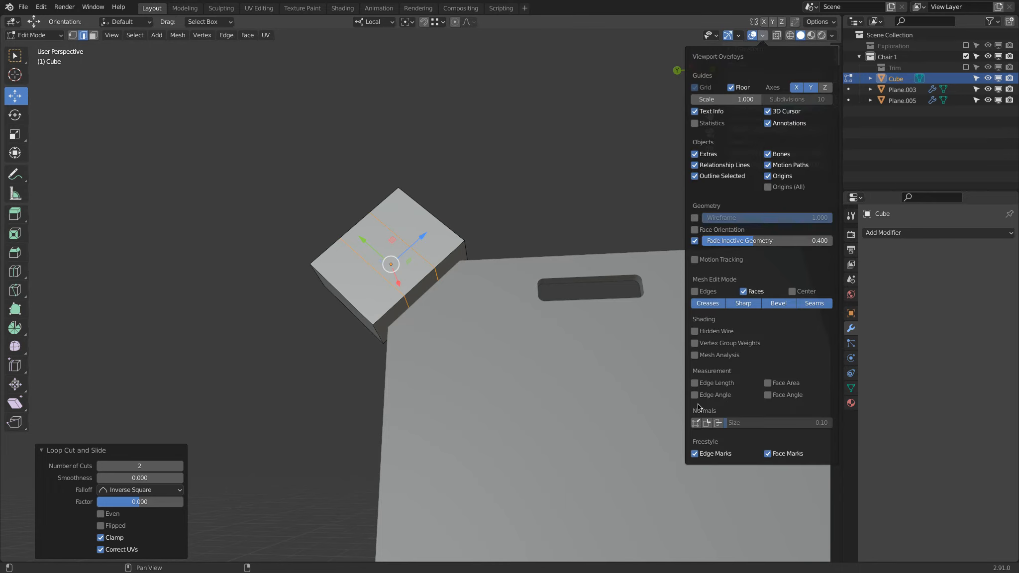
left_click(695, 382)
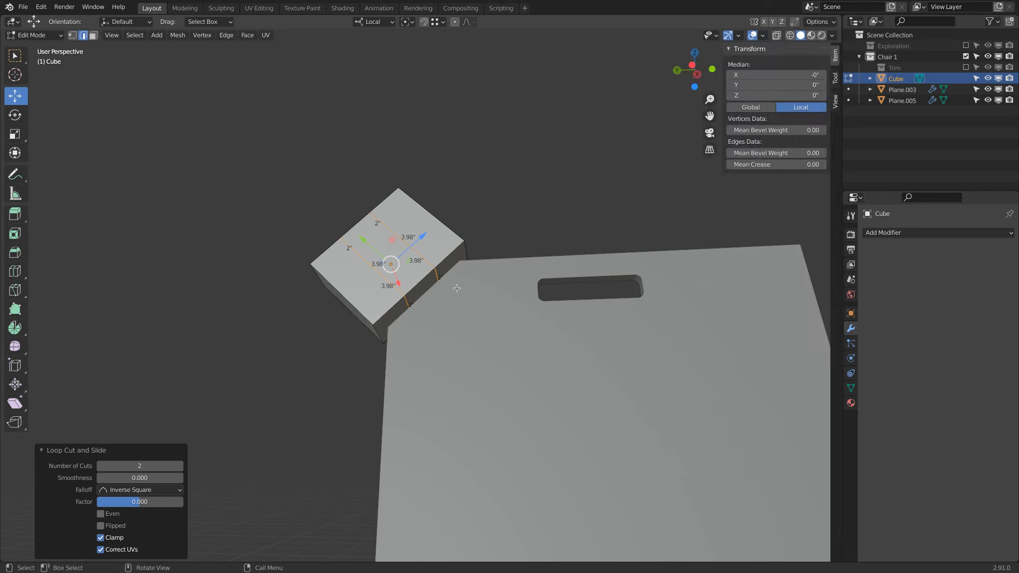
left_click(426, 275)
scroll(421, 286, "up", 1)
scroll(421, 287, "up", 2)
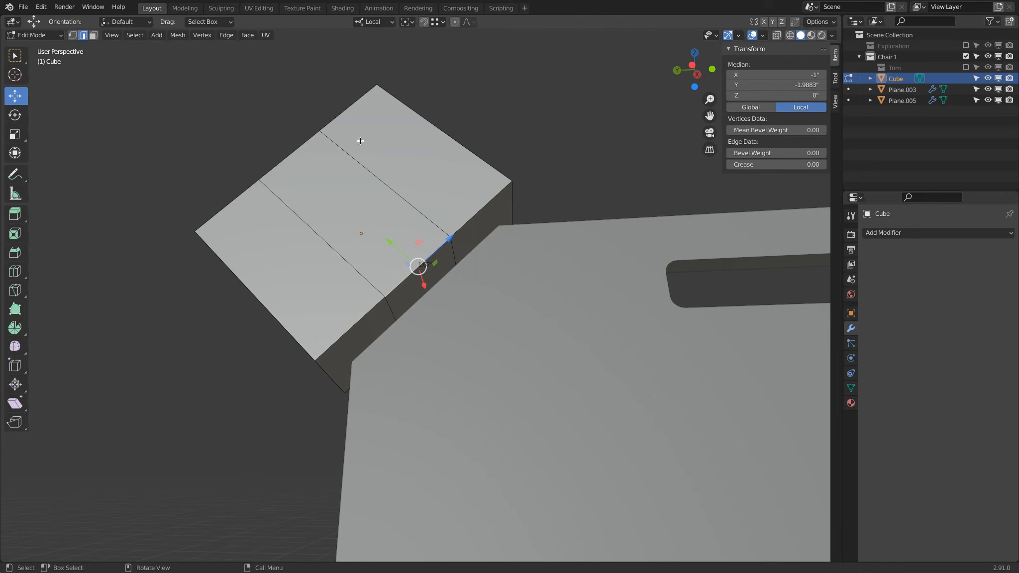
left_click(379, 178, "alt")
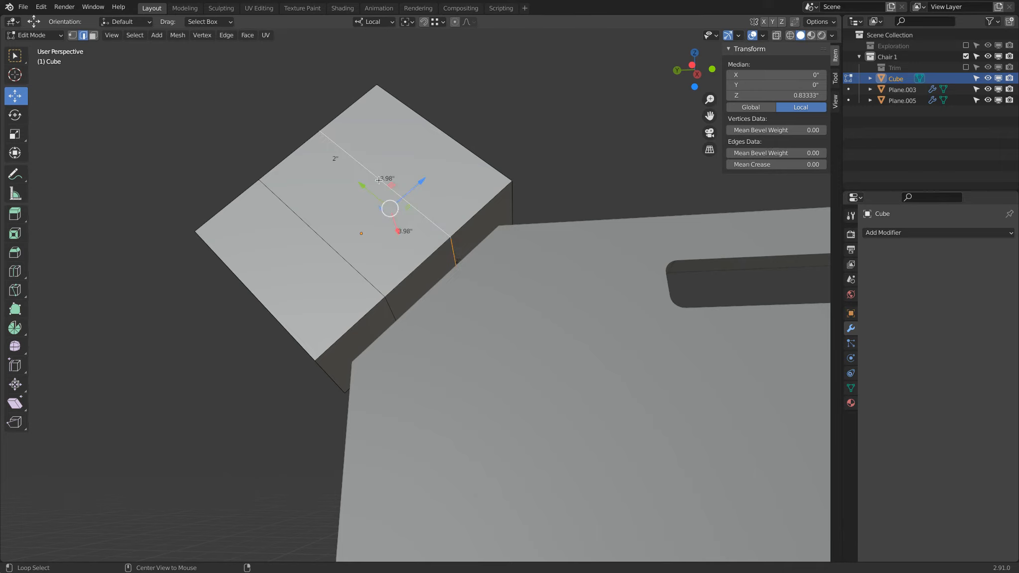
left_click(315, 233, "alt+shift")
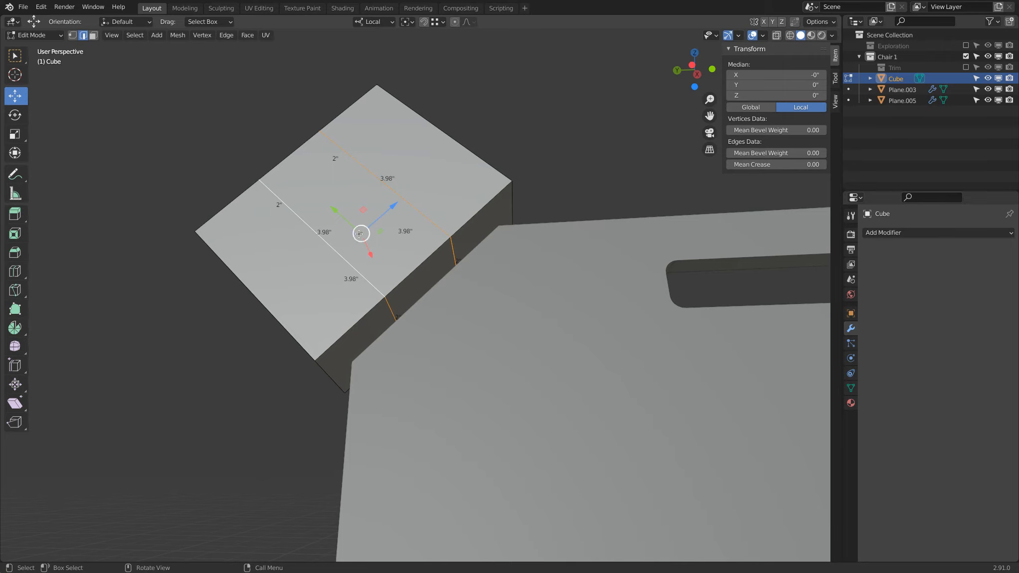
left_click(14, 139)
left_click_drag(393, 206, 384, 218)
Select the middle face on the cube's side and extrude it outward about 1.5 in
left_click(93, 36)
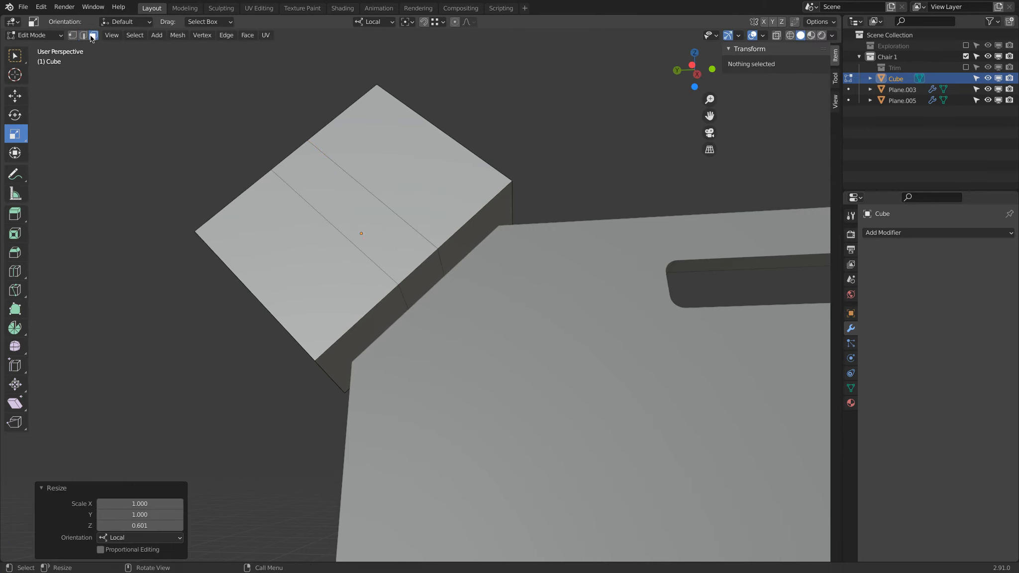
left_click(416, 276)
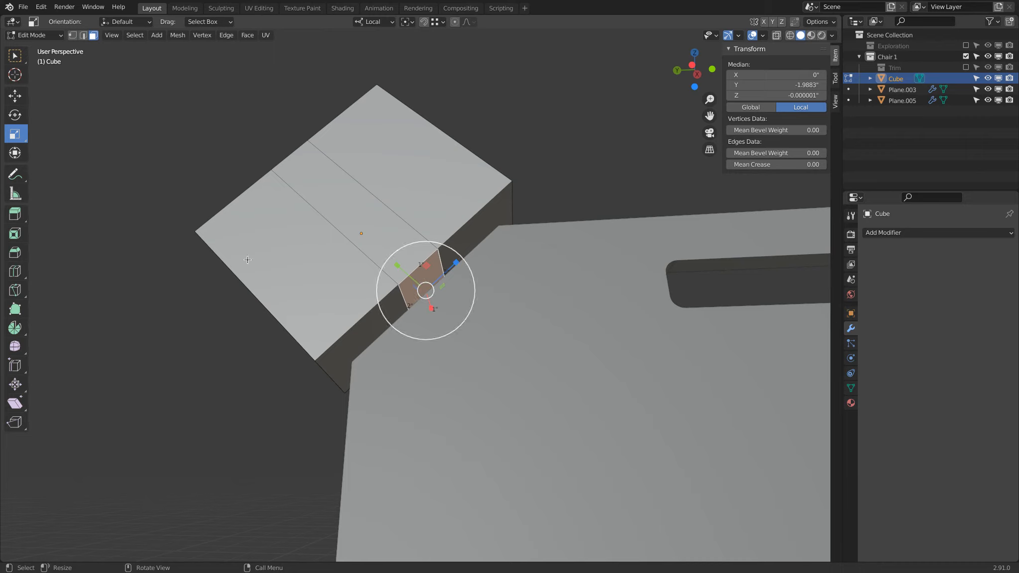
left_click(14, 216)
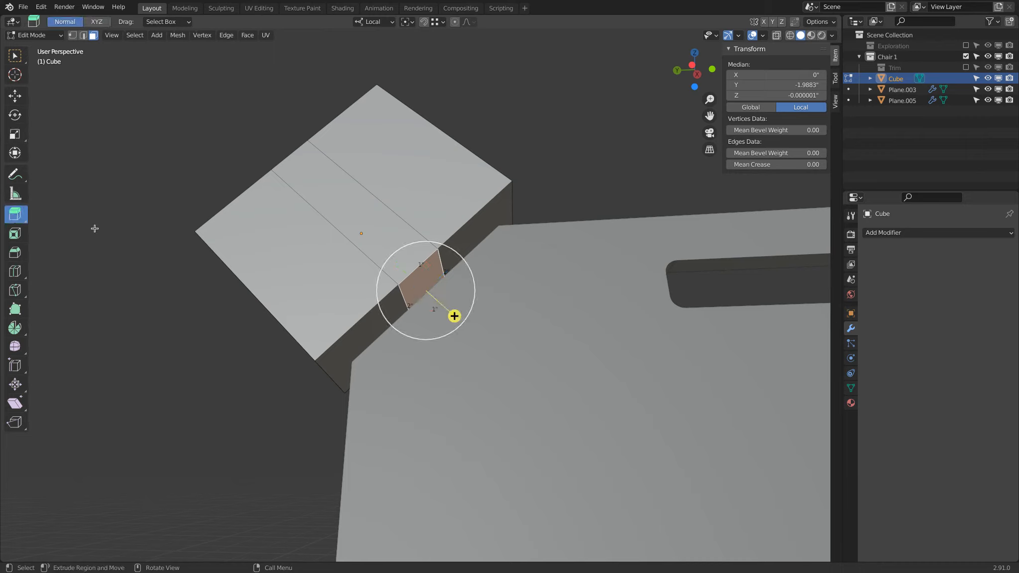
left_click_drag(454, 316, 508, 364)
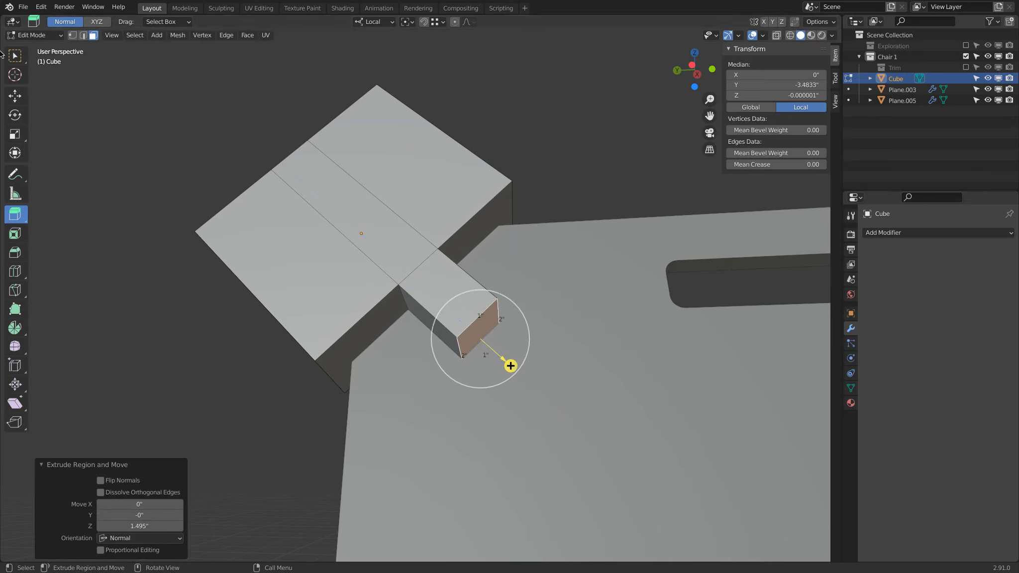
Return to Object Mode, rename the cube Corner trim and move it into the Trim collection
left_click(31, 39)
left_click(30, 44)
middle_click_drag(396, 157, 445, 157)
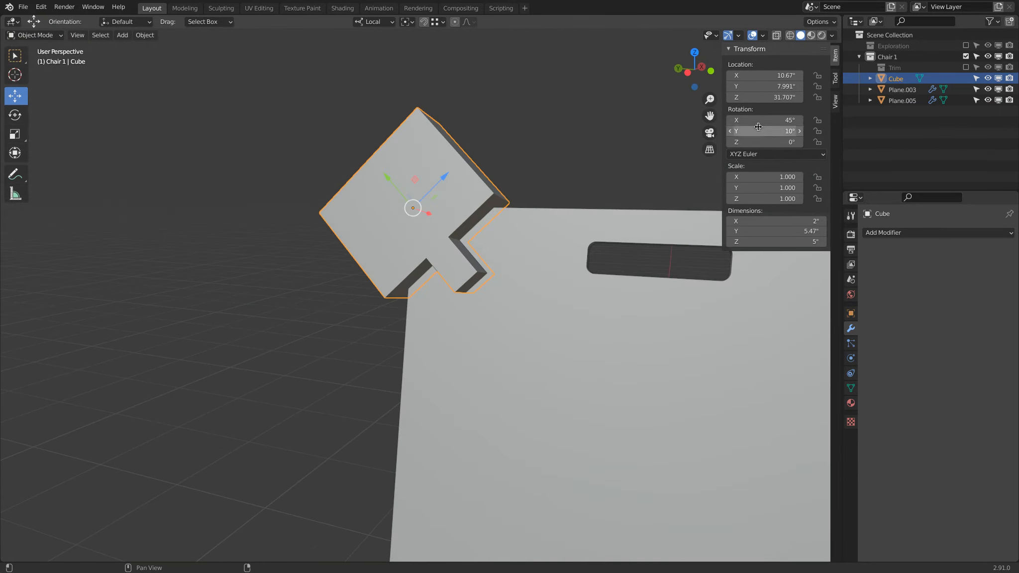
double_click(894, 80)
type("Corber trim")
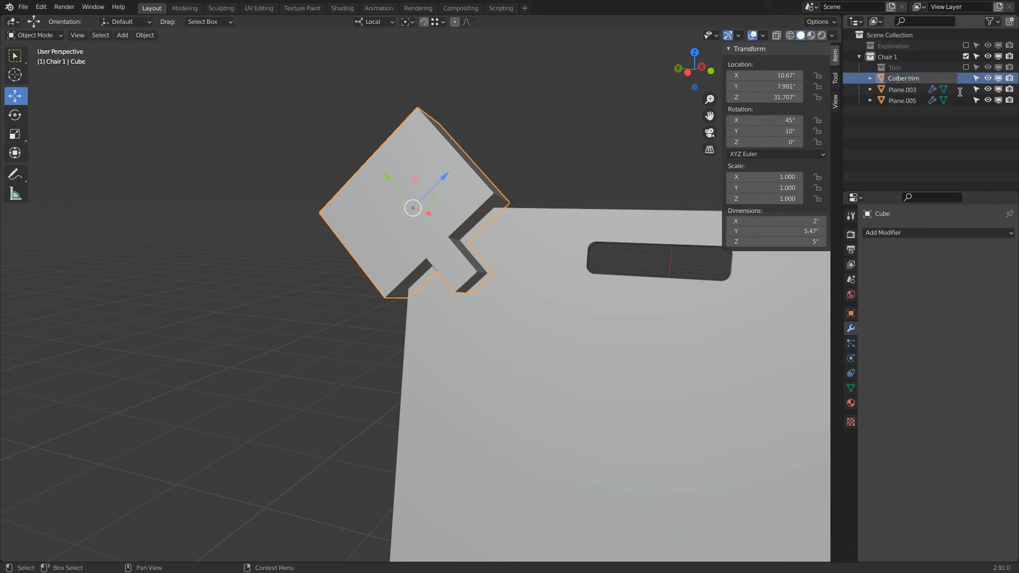
key("Delete")
type("n")
key("Return")
left_click_drag(924, 84, 898, 66)
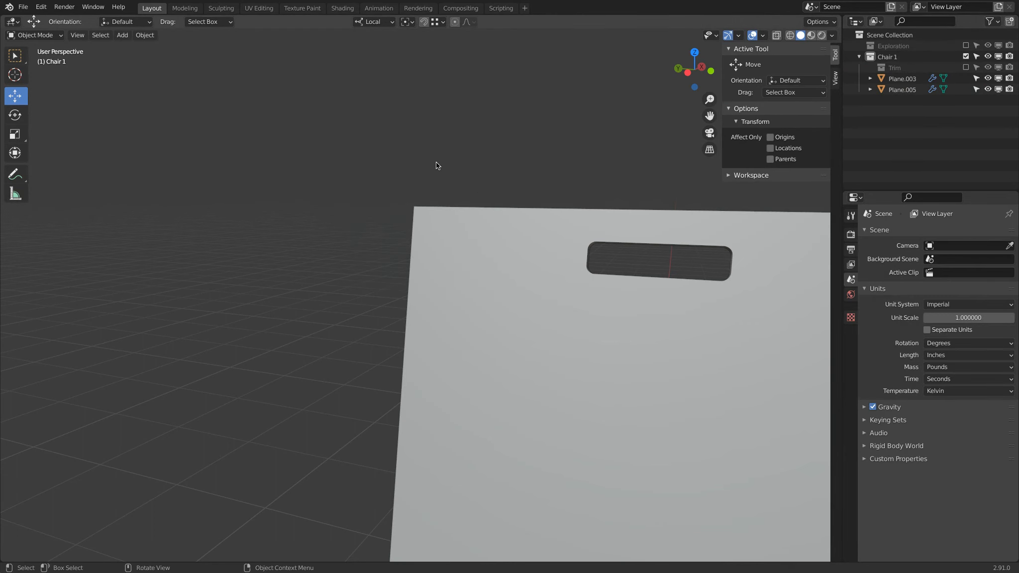
scroll(436, 165, "down", 5)
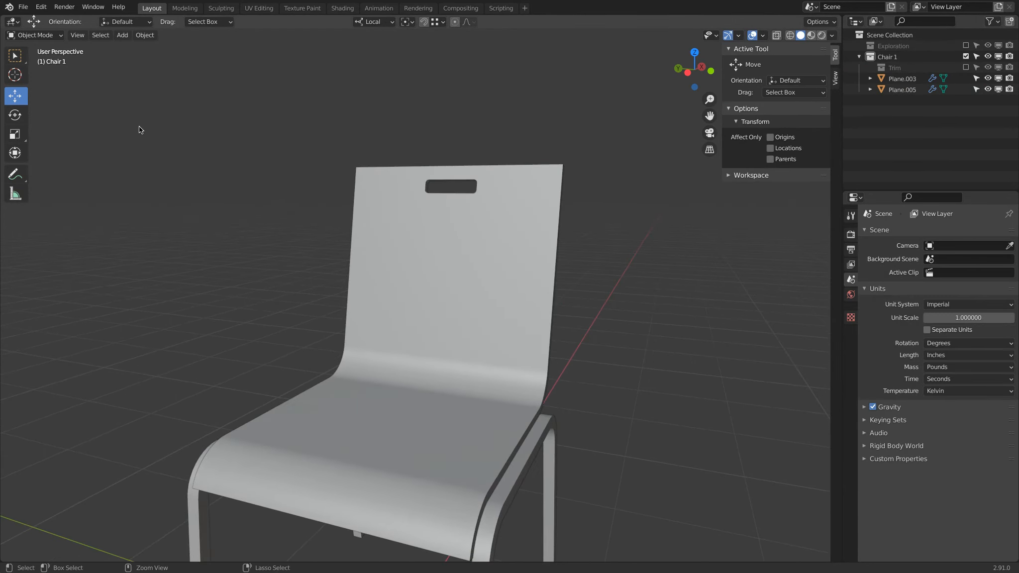
Save the file on the Desktop as Bent Plywood Chair Lecture.blend
key("super+s")
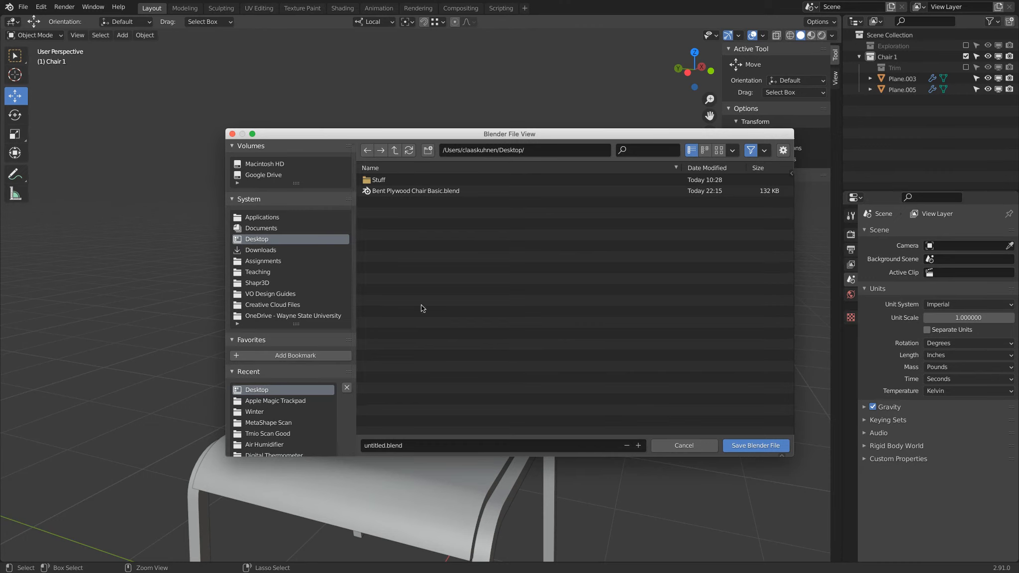
left_click(406, 191)
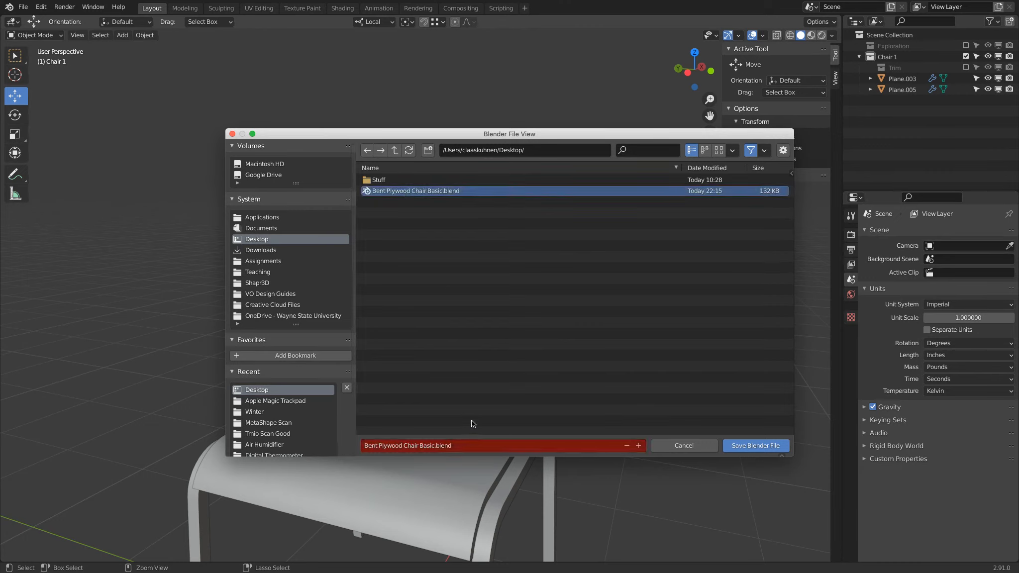
double_click(411, 445)
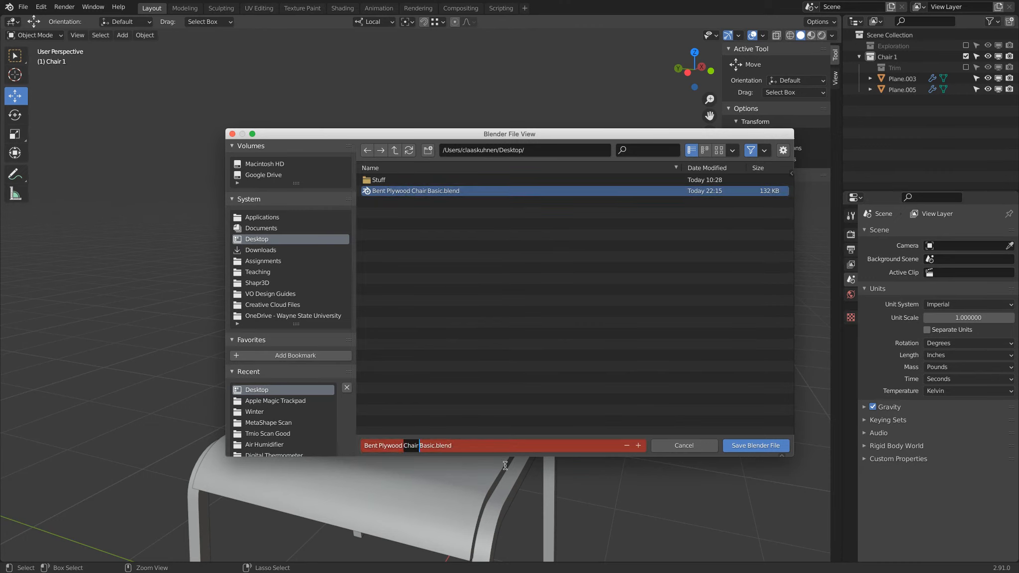
key("Right")
key("shift+Right")
key("shift+Right")
key("shift+Right")
type("Lecture")
key("Return")
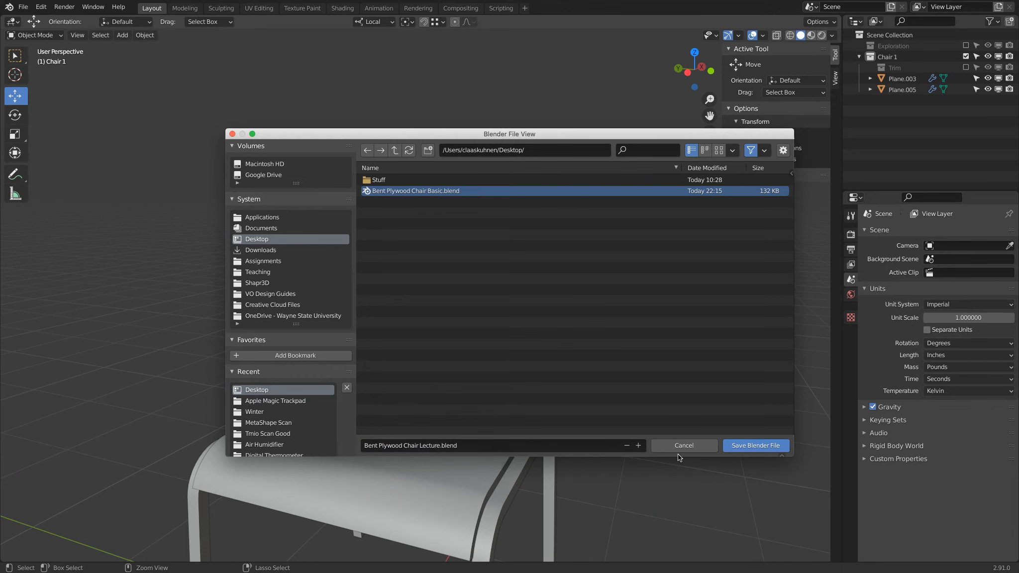
left_click(747, 447)
Add a second Boolean modifier to the chair shell with Corner trim as its cutting object
left_click(383, 180)
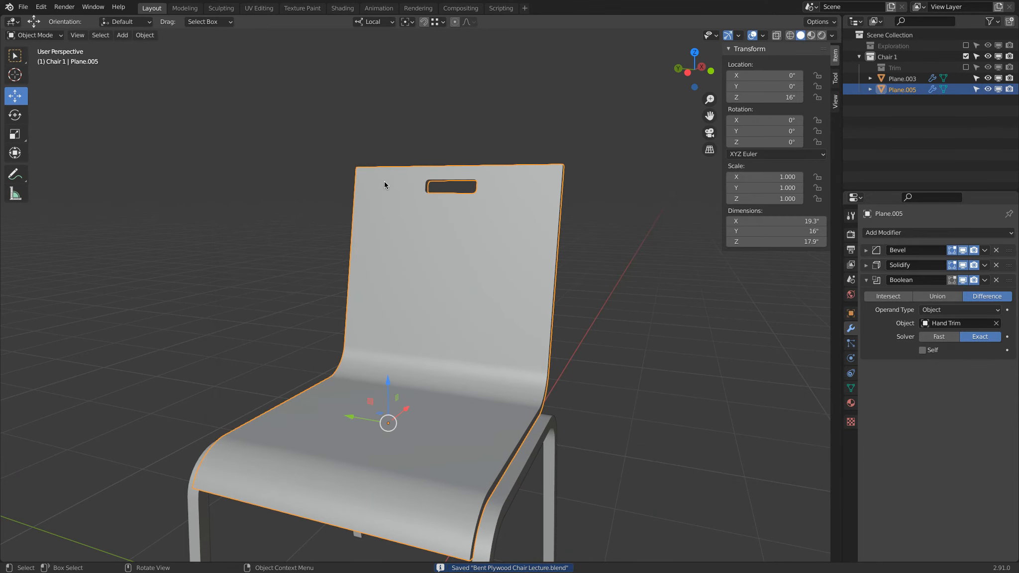
left_click(946, 234)
left_click(809, 287)
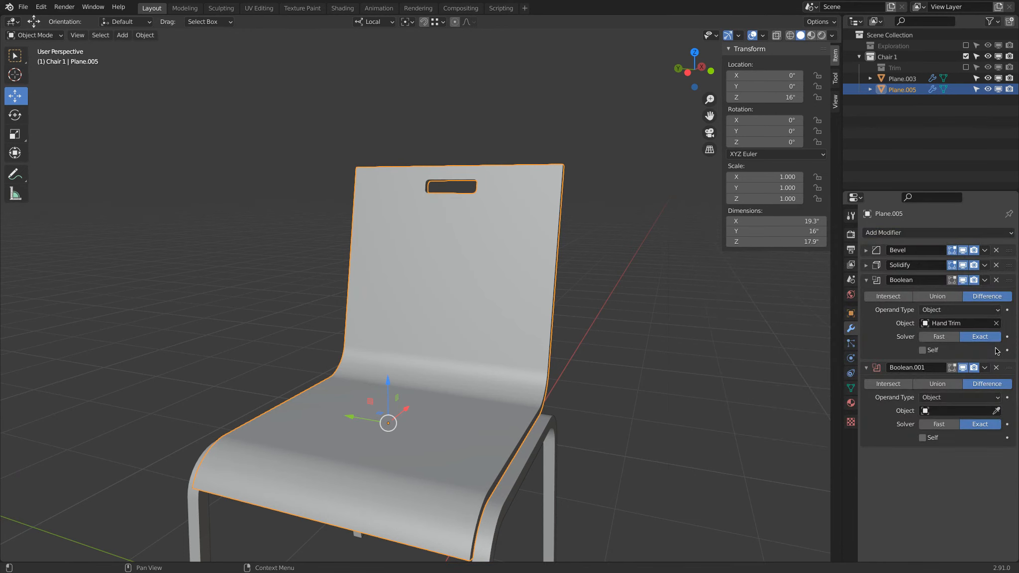
left_click(971, 410)
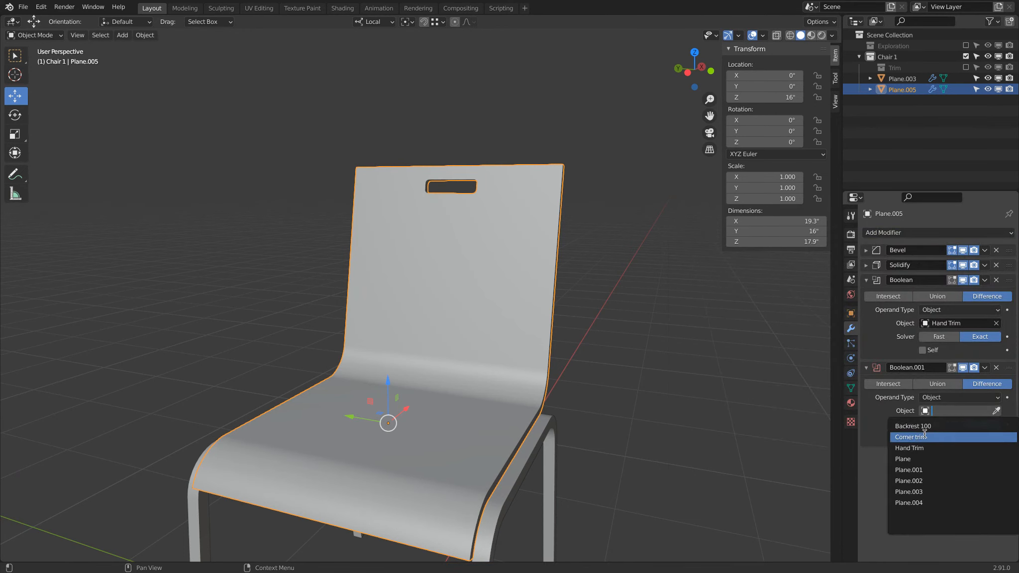
left_click(926, 436)
Enable the Trim collection so the trim objects show again around the chair
middle_click_drag(314, 175, 215, 113)
scroll(203, 106, "down", 3)
scroll(216, 112, "down", 2)
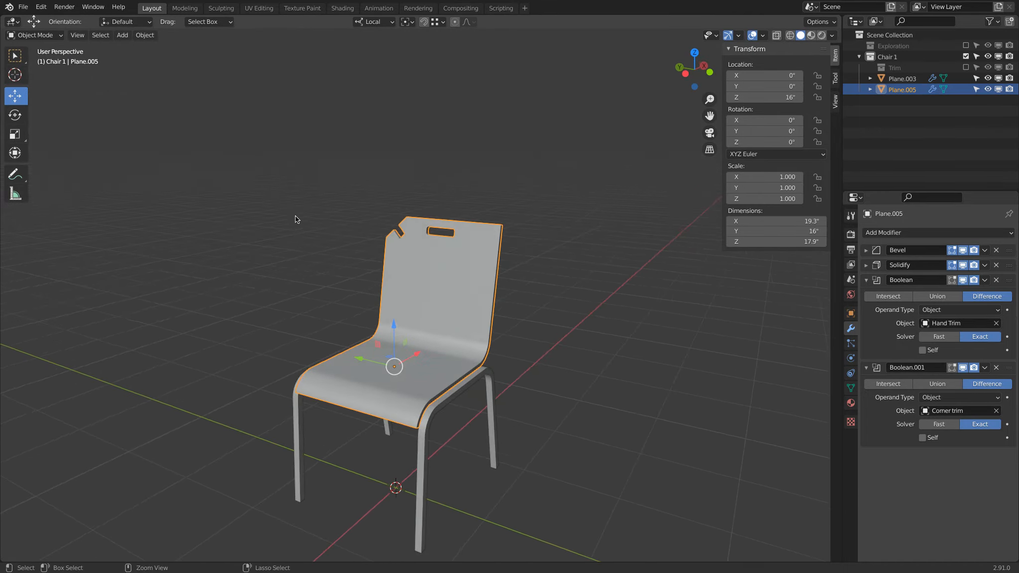
middle_click_drag(289, 210, 272, 179)
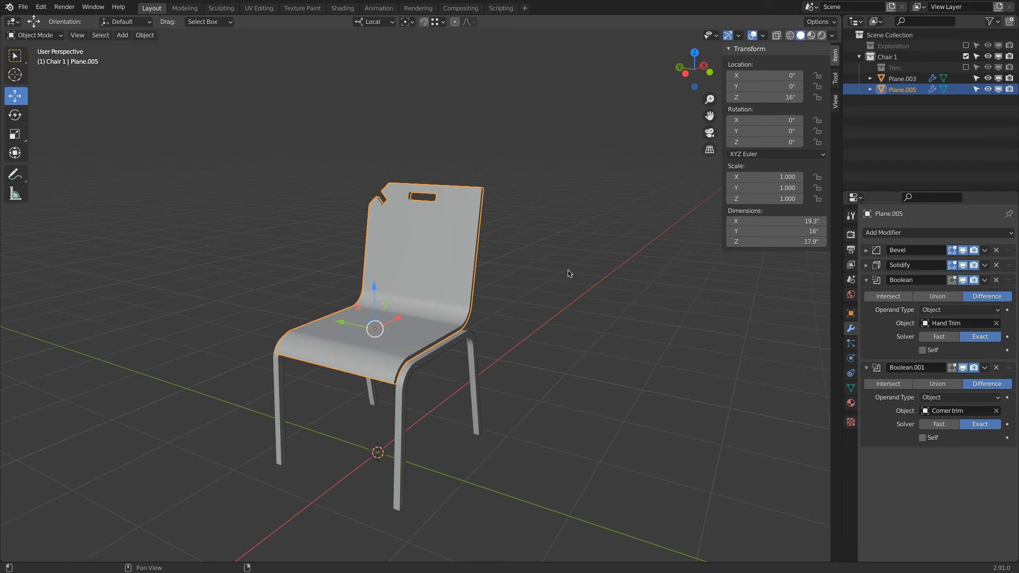
middle_click_drag(517, 250, 457, 247)
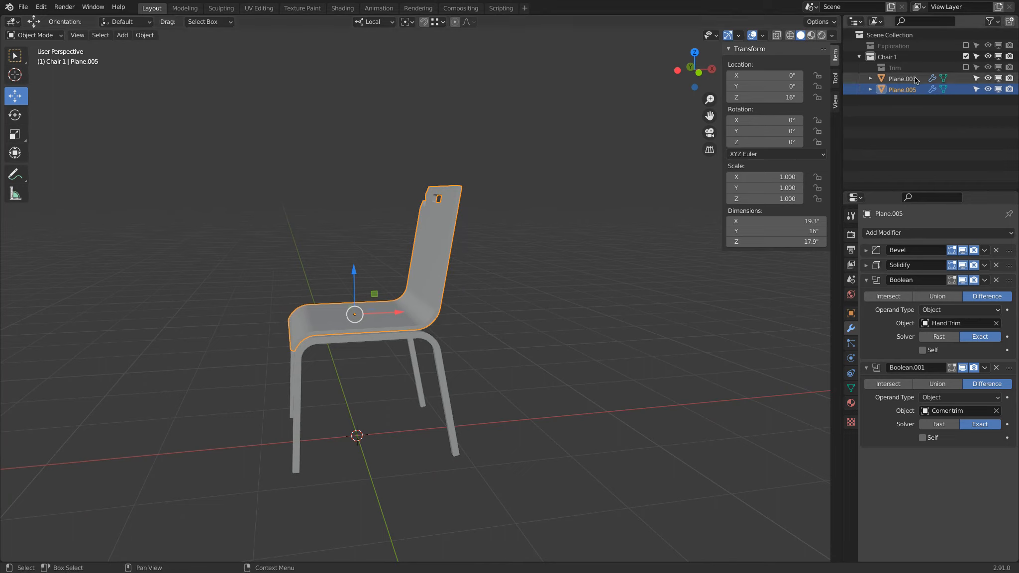
left_click(966, 66)
In Edit Mode on the chair shell, select and move an edge near the backrest's top corner
key("Tab")
middle_click_drag(445, 206, 445, 178)
key("alt+a")
left_click(84, 36)
left_click(461, 186)
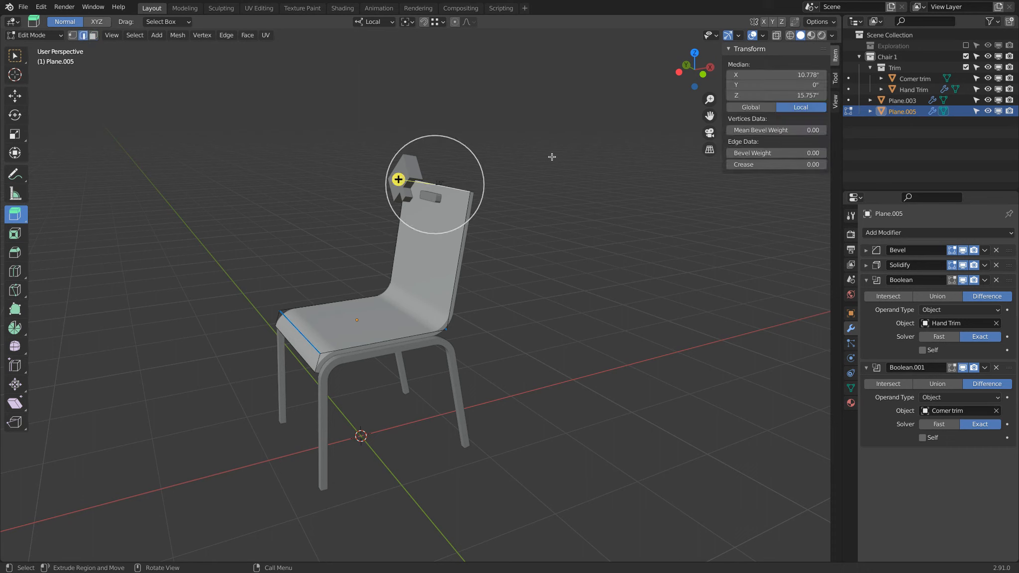
left_click(15, 95)
middle_click_drag(259, 114, 355, 116)
left_click_drag(492, 185, 529, 195)
key("Tab")
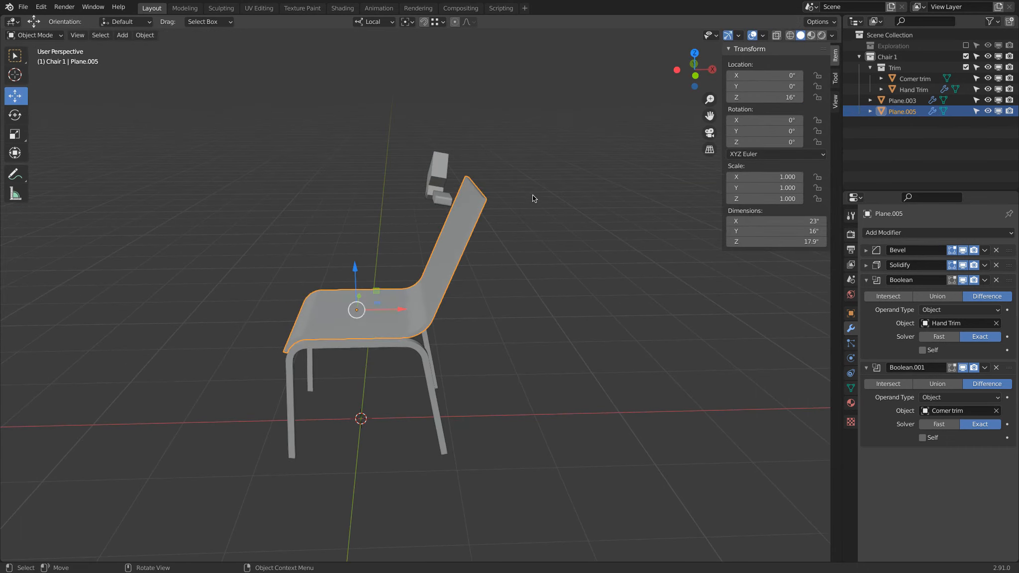
left_click(436, 196)
left_click(439, 172)
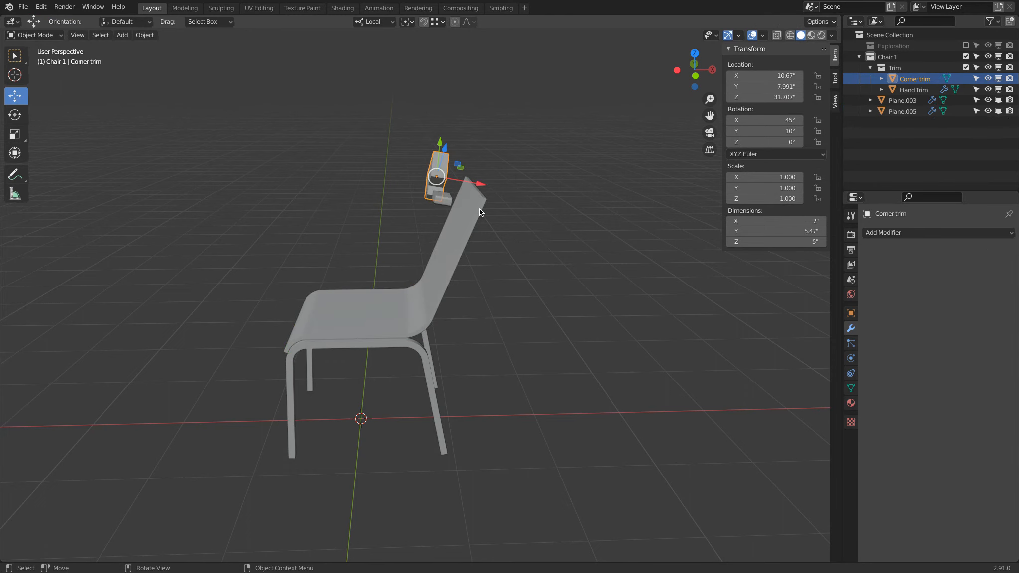
left_click(479, 209)
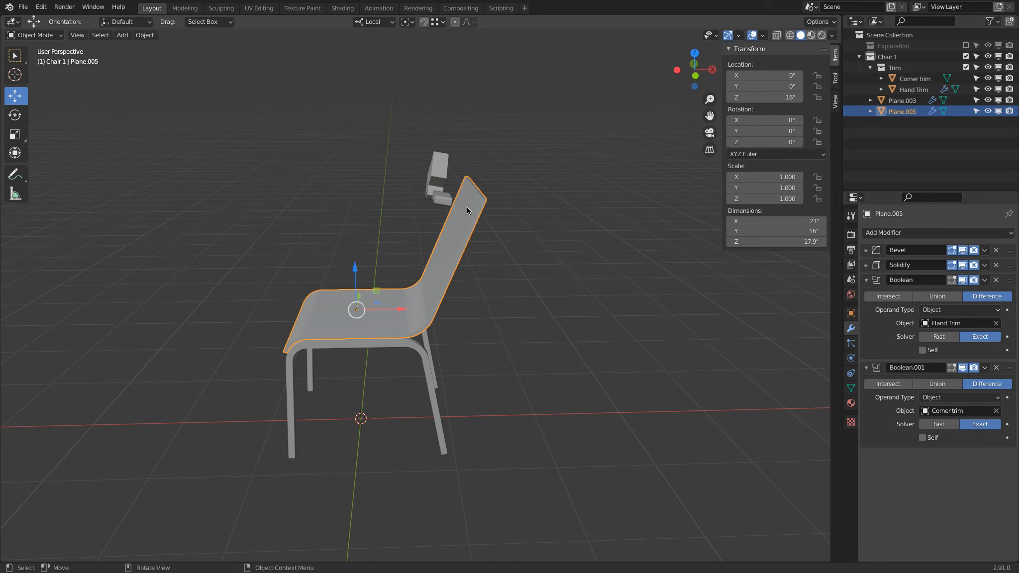
left_click(466, 207)
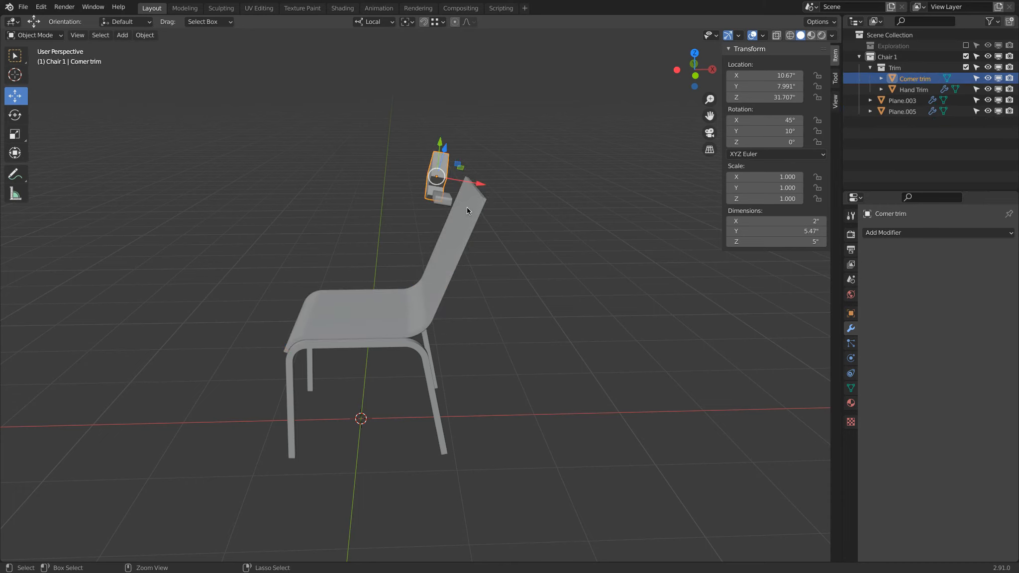
left_click(466, 207)
left_click(467, 207)
key("Tab")
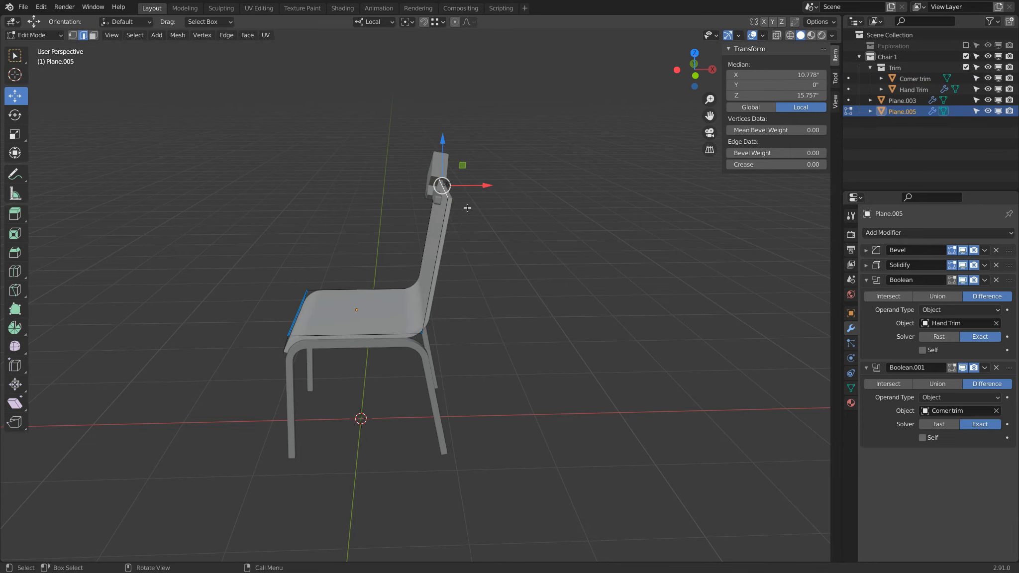
key("Tab")
Move the hand trim down 0.5" along its local Z axis and briefly hide the Trim collection to check the handle hole
middle_click_drag(451, 165, 376, 193)
left_click(420, 197)
scroll(501, 154, "up", 3)
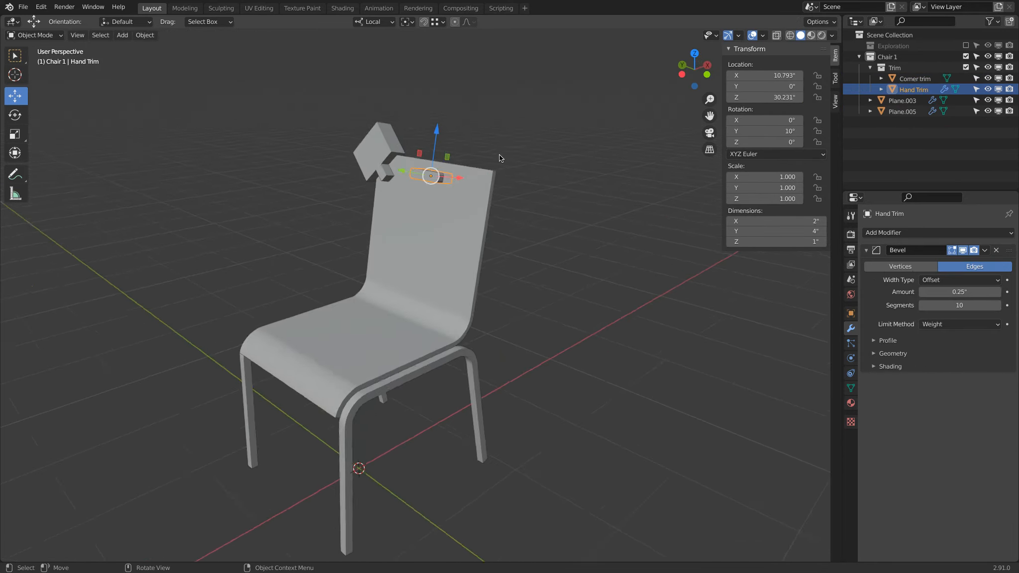
left_click_drag(441, 80, 442, 94)
left_click(139, 525)
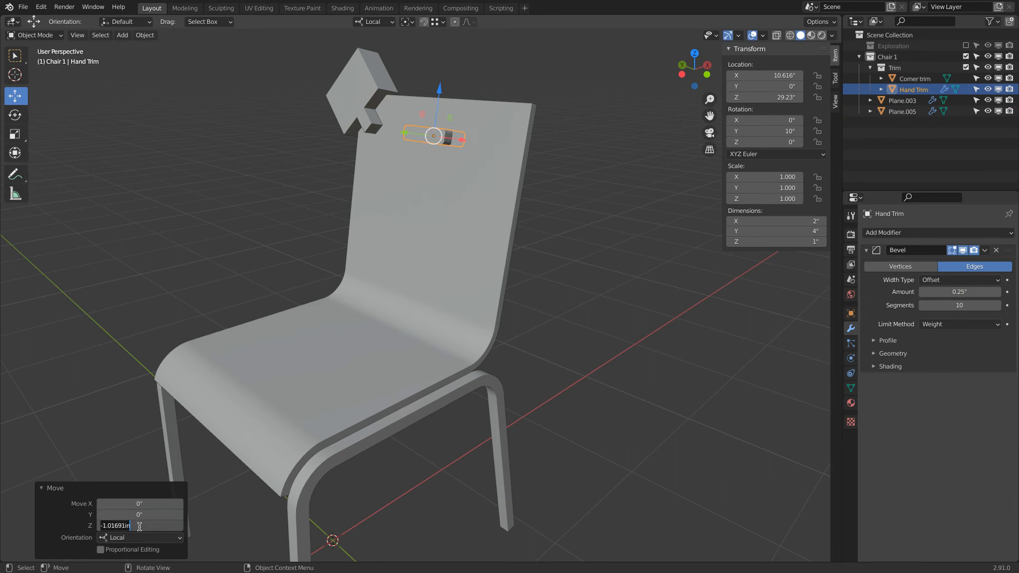
type("-0.5")
key("Return")
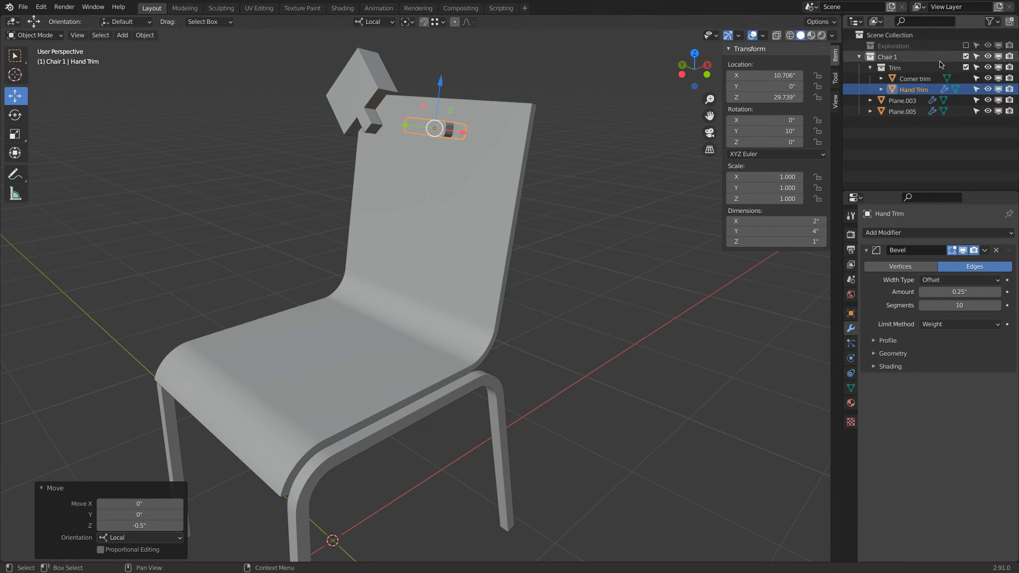
left_click(966, 67)
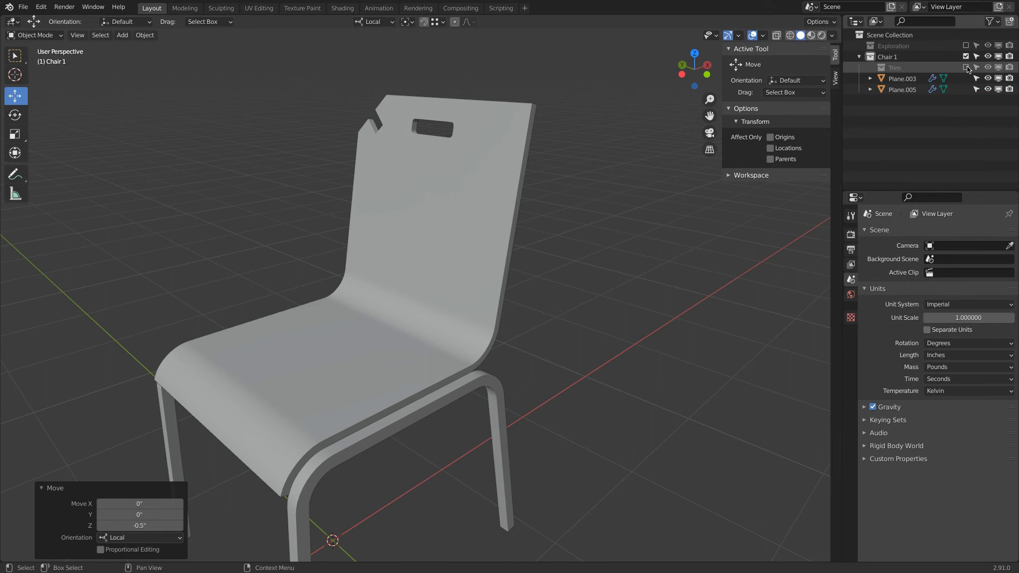
left_click(966, 67)
Move the hand trim back up 0.5" along its local Z axis
middle_click_drag(421, 48, 466, 113)
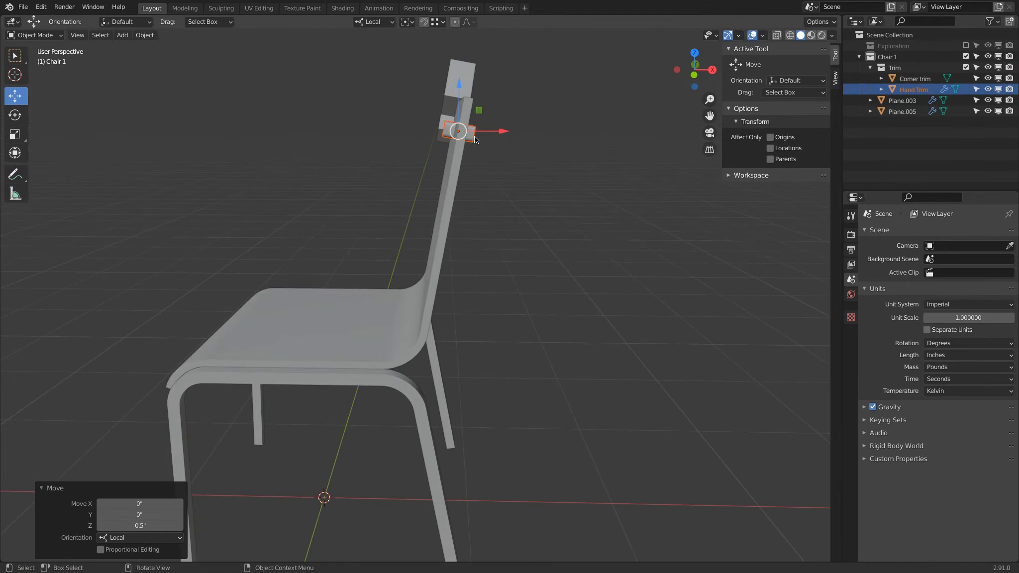
left_click(471, 135)
left_click_drag(467, 85, 469, 78)
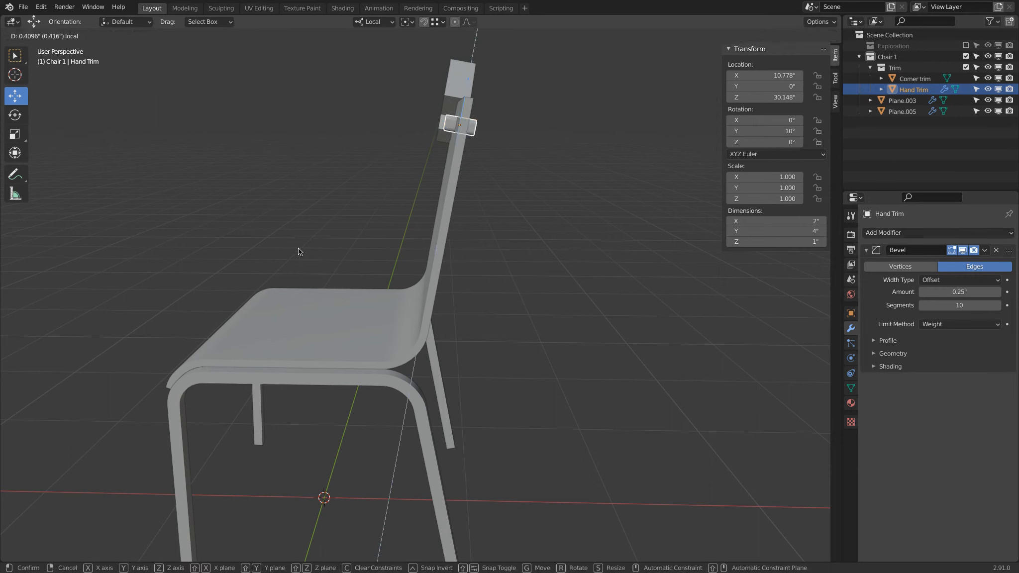
left_click(129, 526)
type("0.5")
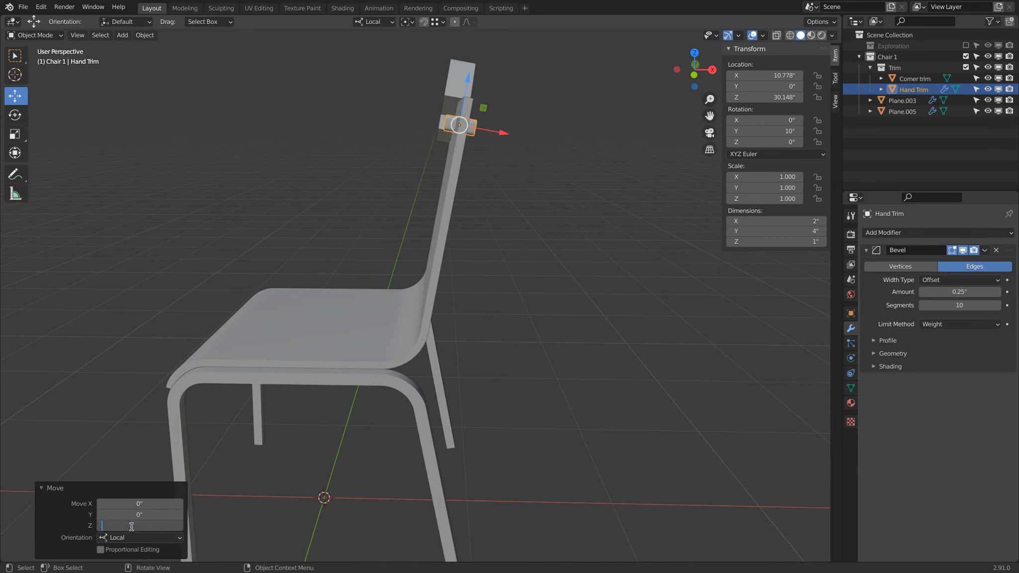
key("Return")
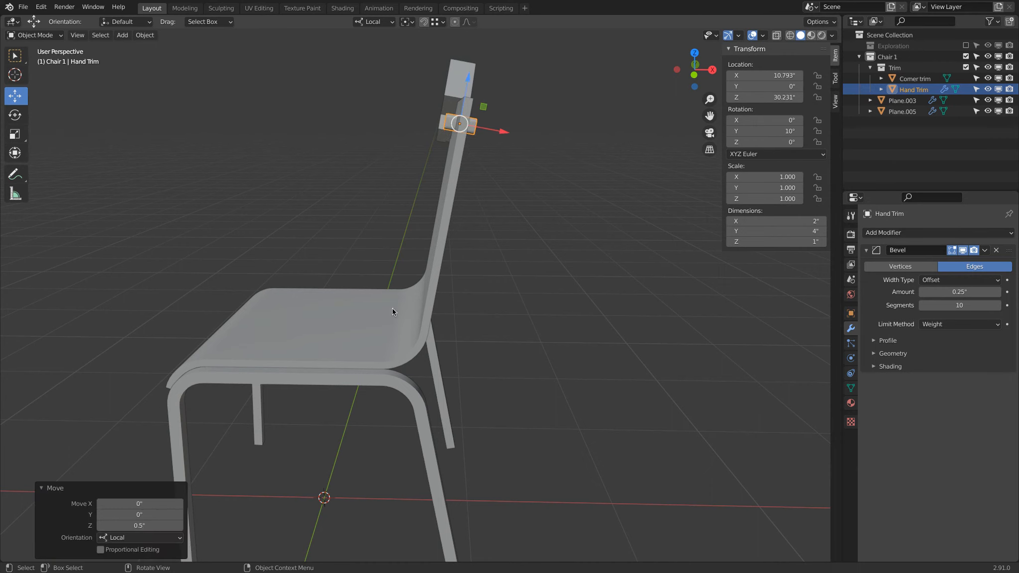
Hide the Trim collection to view the chair with its handle hole and corner cut
left_click(966, 67)
middle_click_drag(426, 142, 503, 165)
scroll(512, 177, "down", 2)
scroll(506, 157, "down", 2)
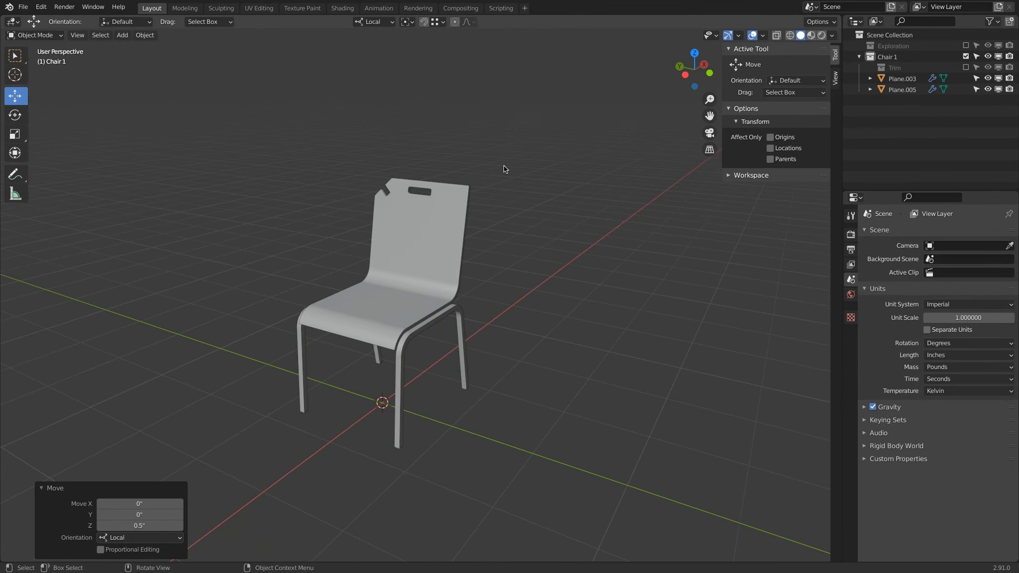